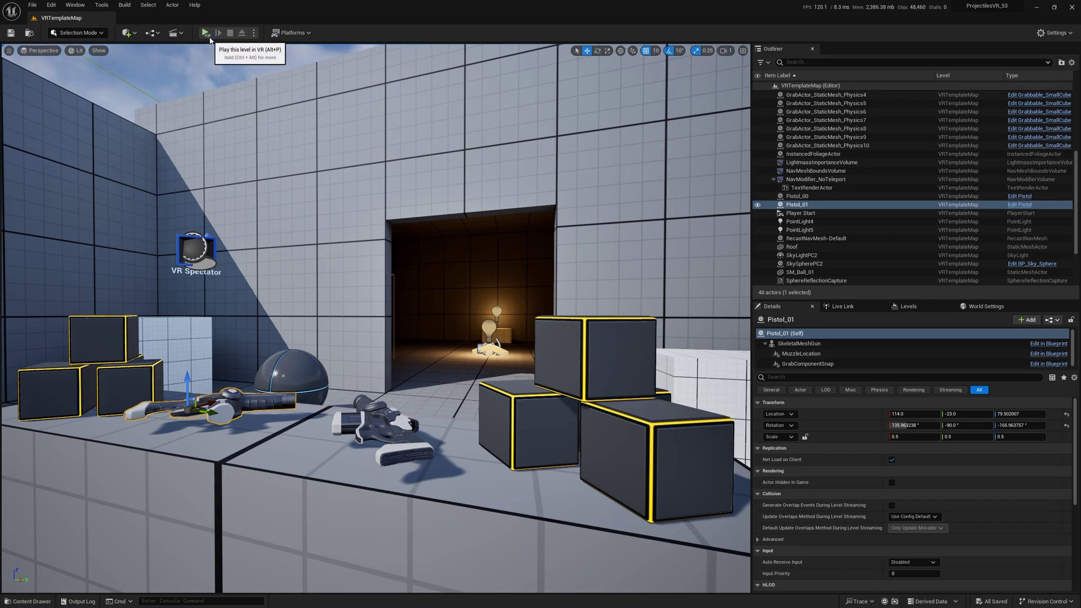
- Play the level in VR to test the template pistols, and return to the level view around the gun table
left_click_drag(348, 248, 220, 85)
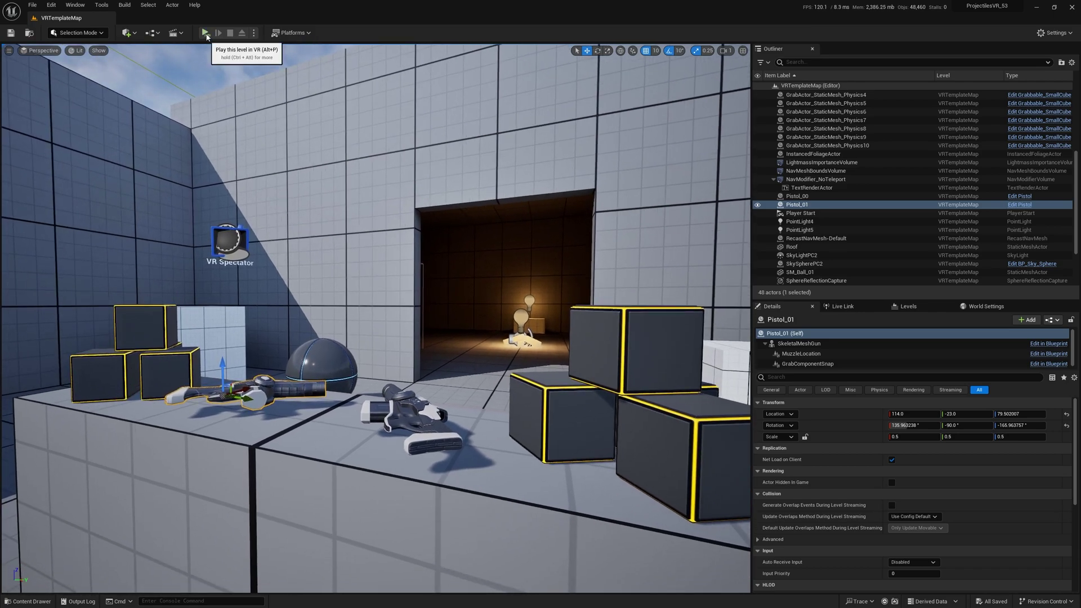
left_click(206, 33)
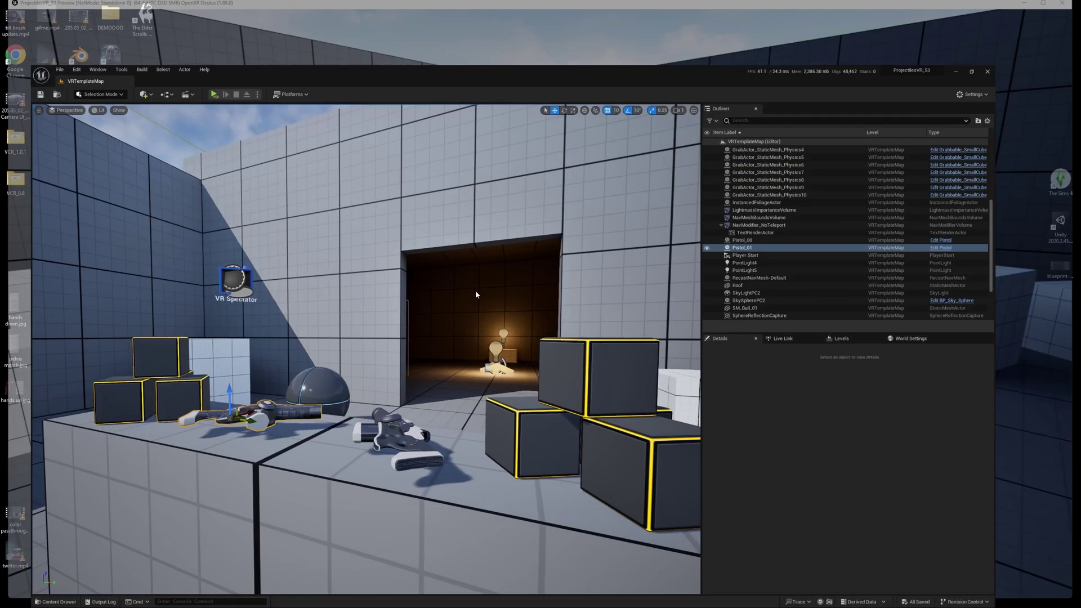
right_click_drag(437, 285, 428, 285)
scroll(371, 326, "up", 5)
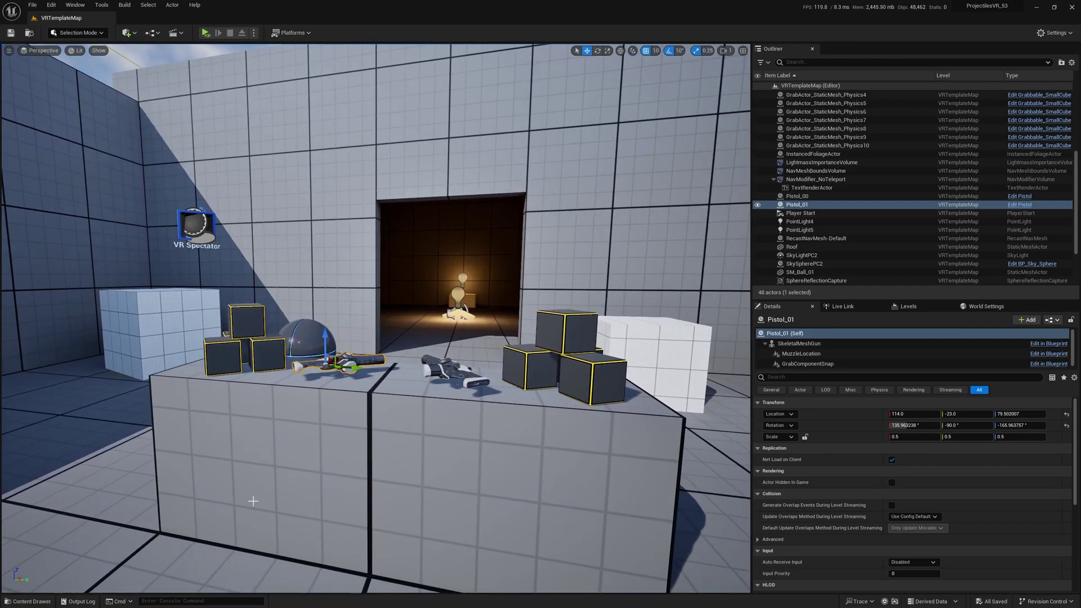
- Open the Pistol blueprint from the VRTemplate Blueprints folder
left_click(28, 602)
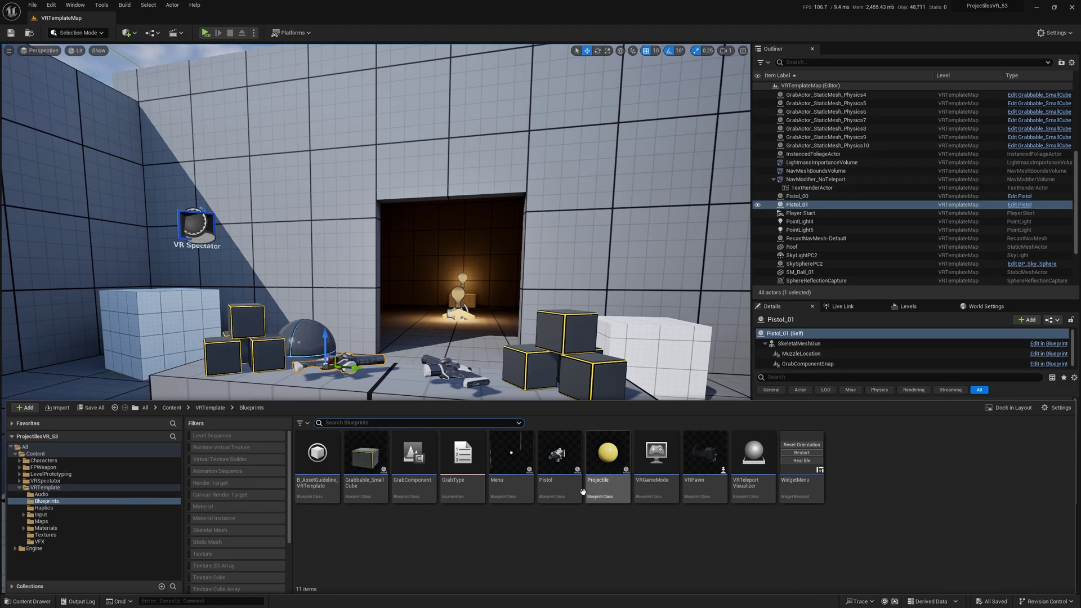
mouse_move(605, 477)
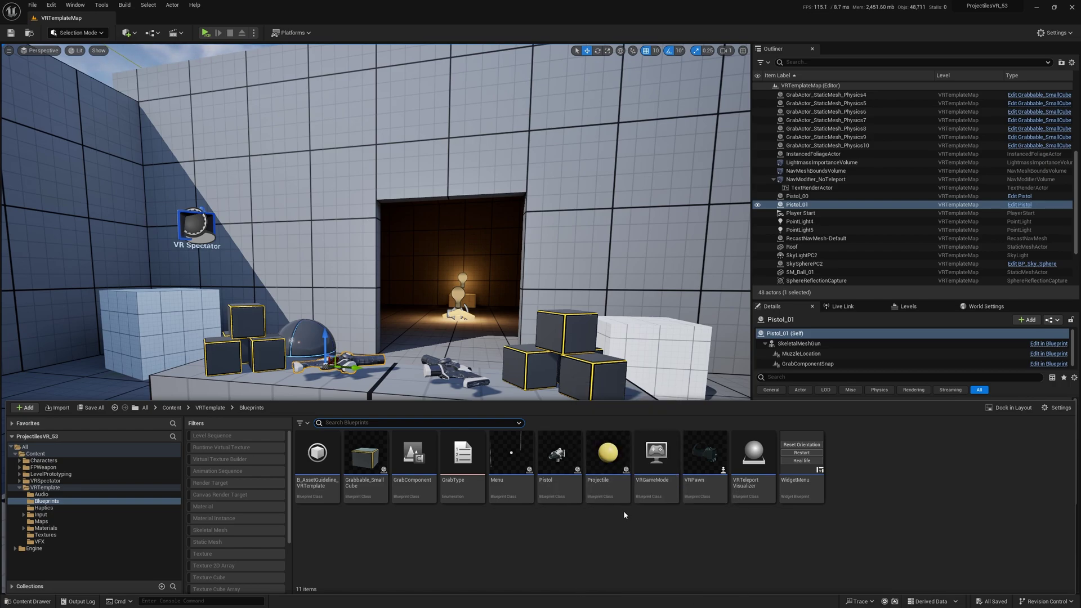
double_click(564, 486)
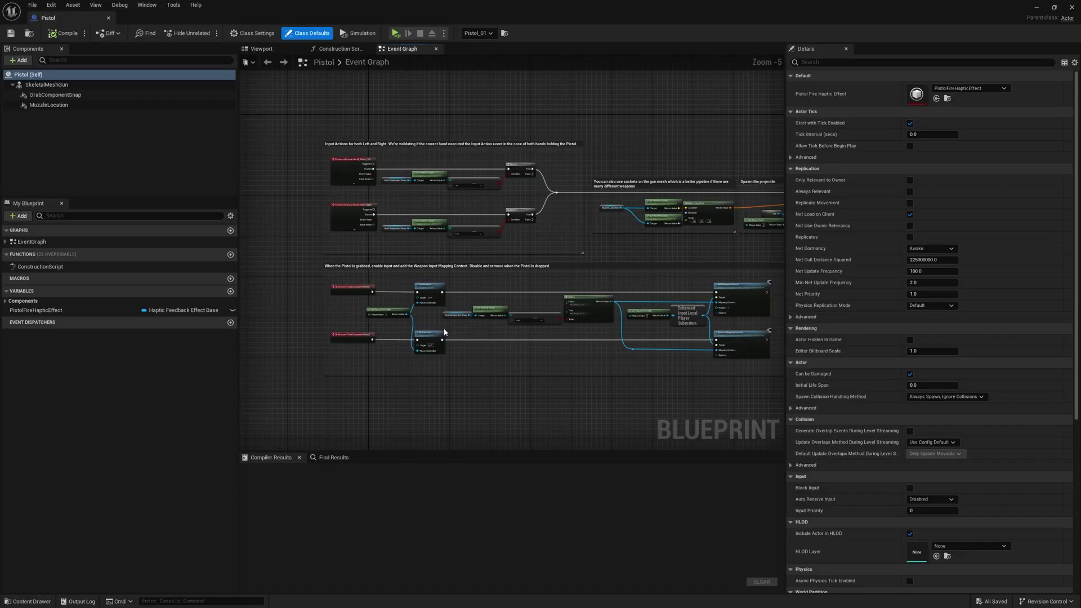
- Examine the Pistol event graph, from the left and right shoot input actions through the muzzle transform to the projectile spawn node
scroll(400, 148, "up", 5)
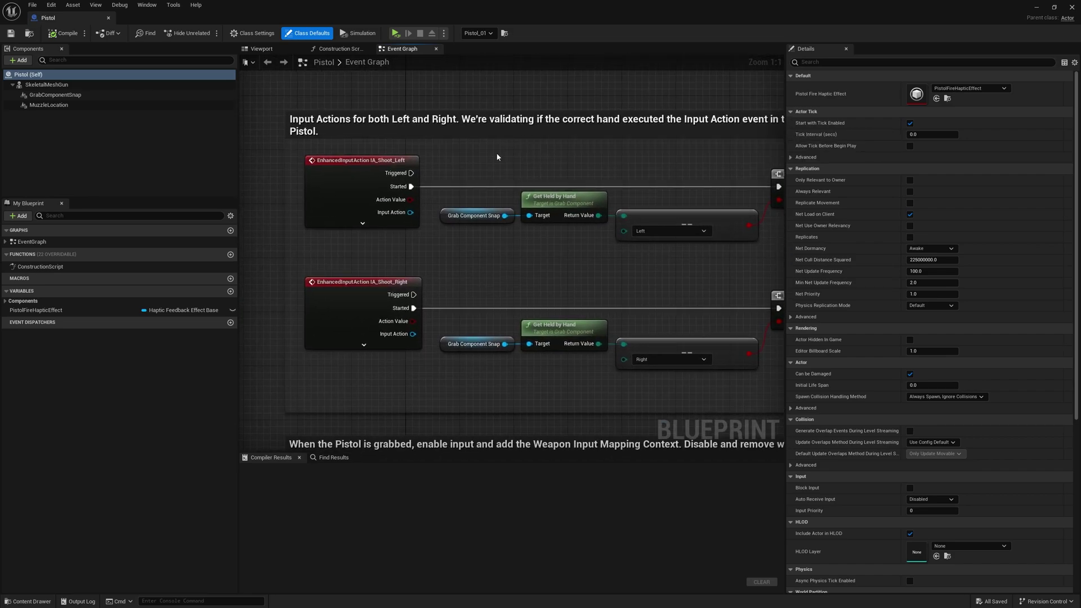
left_click_drag(786, 203, 965, 209)
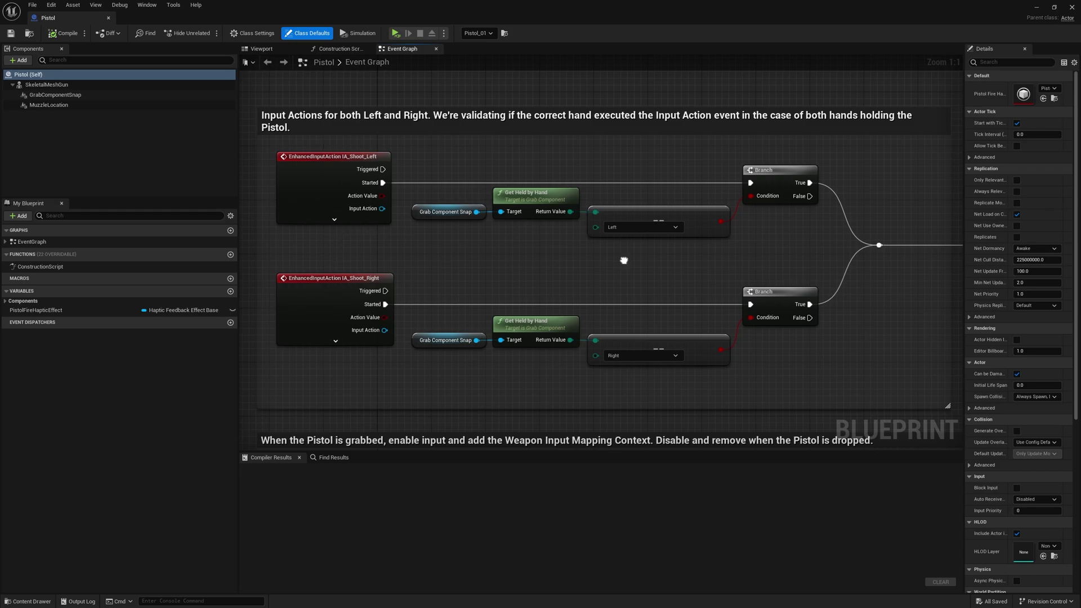
scroll(443, 250, "down", 2)
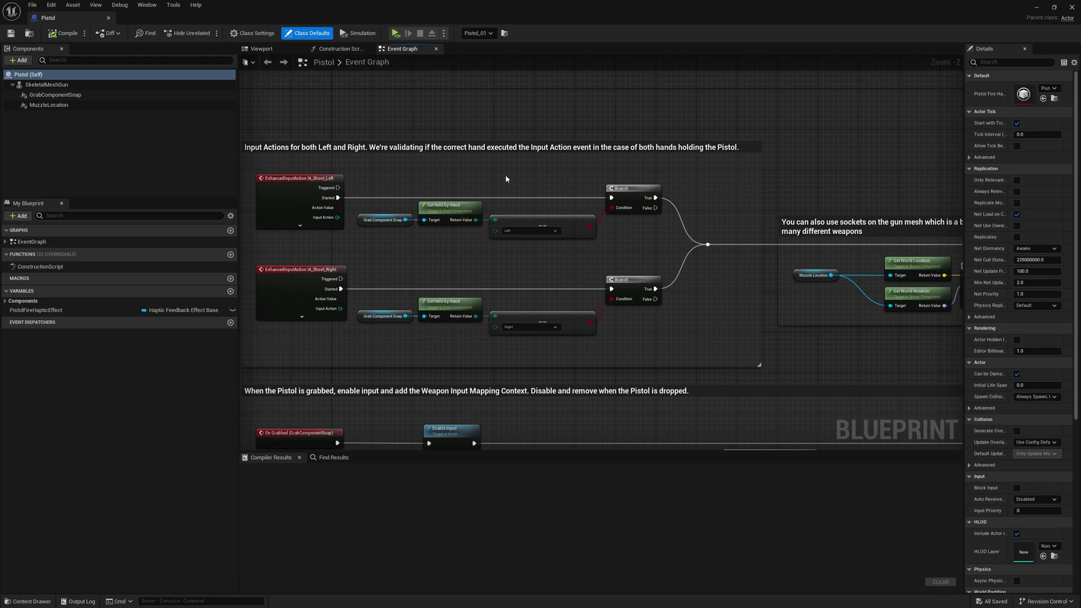
left_click(320, 181)
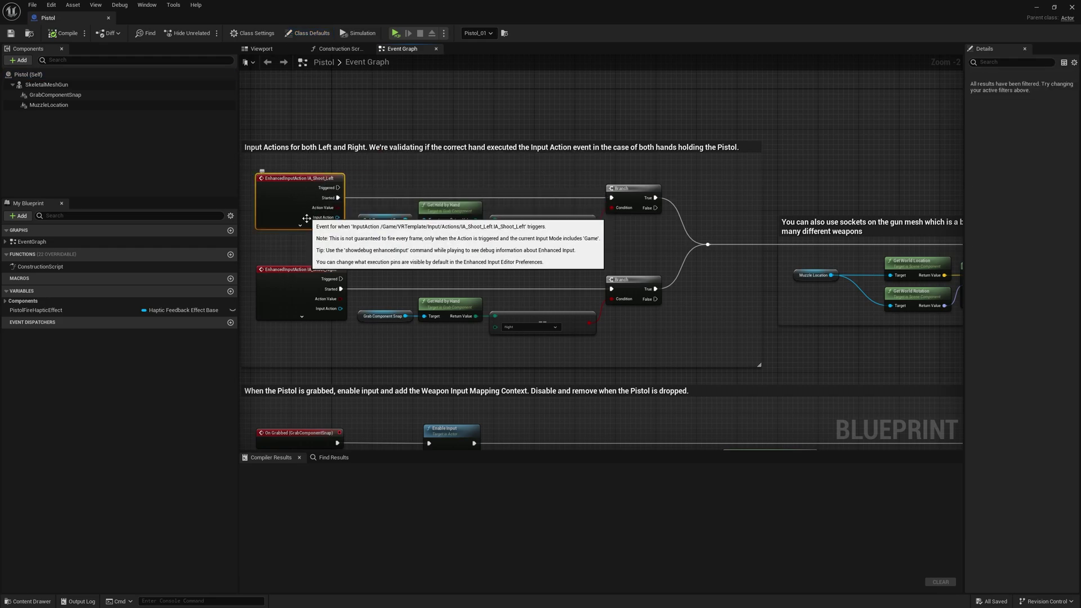
left_click(314, 278)
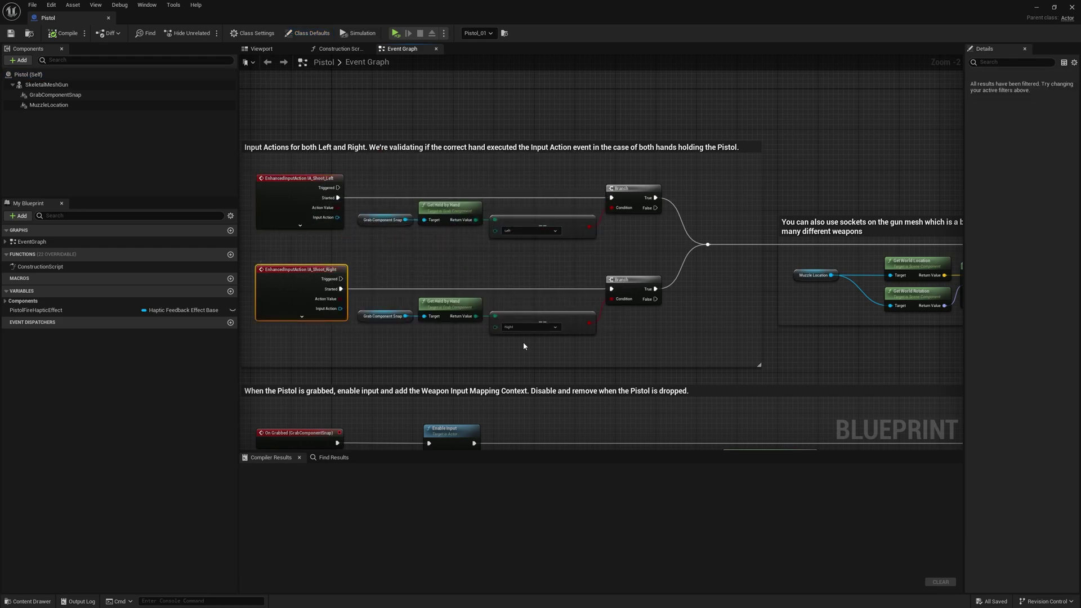
right_click_drag(652, 327, 432, 305)
right_click_drag(708, 300, 492, 313)
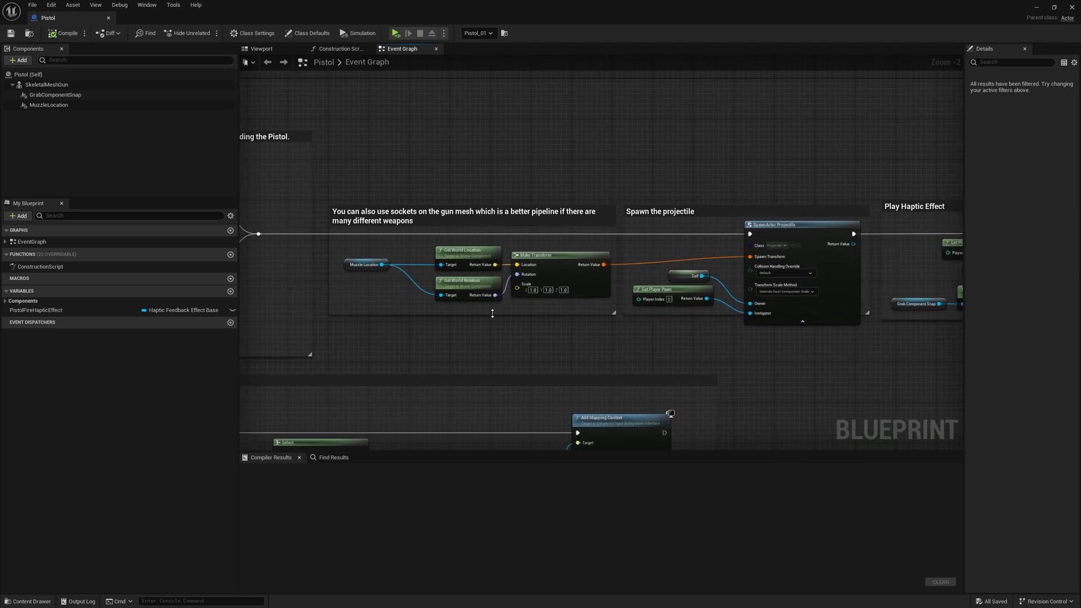
scroll(681, 325, "up", 2)
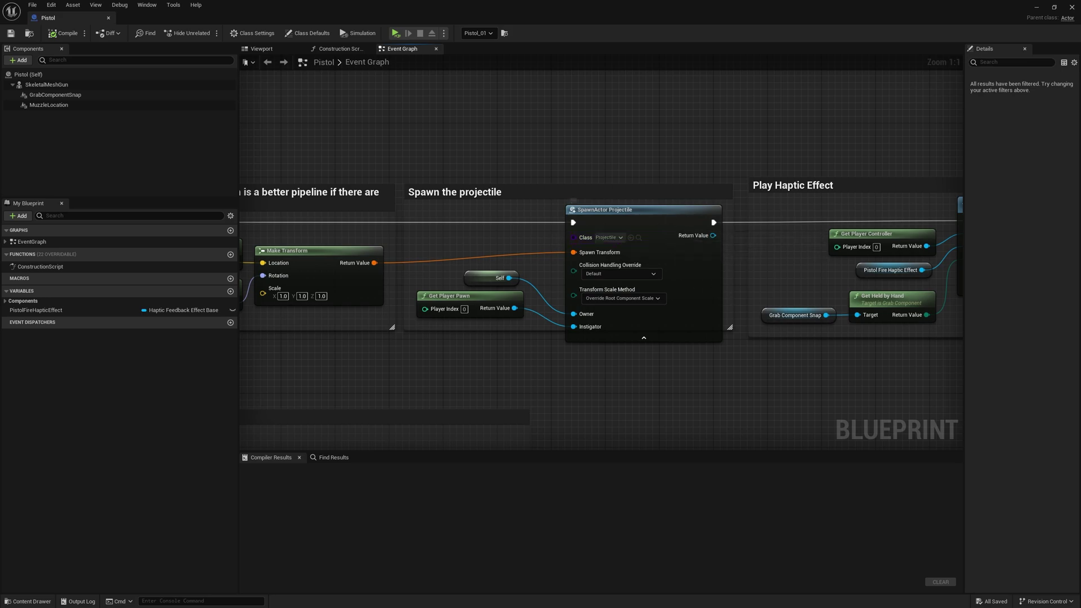
right_click_drag(671, 221, 580, 206)
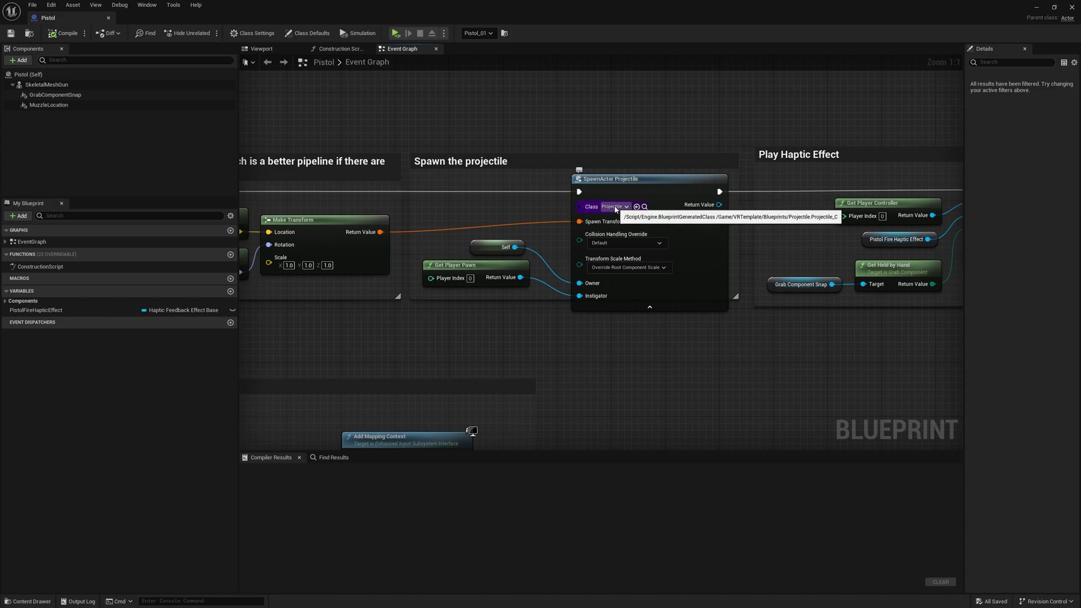
scroll(598, 217, "down", 2)
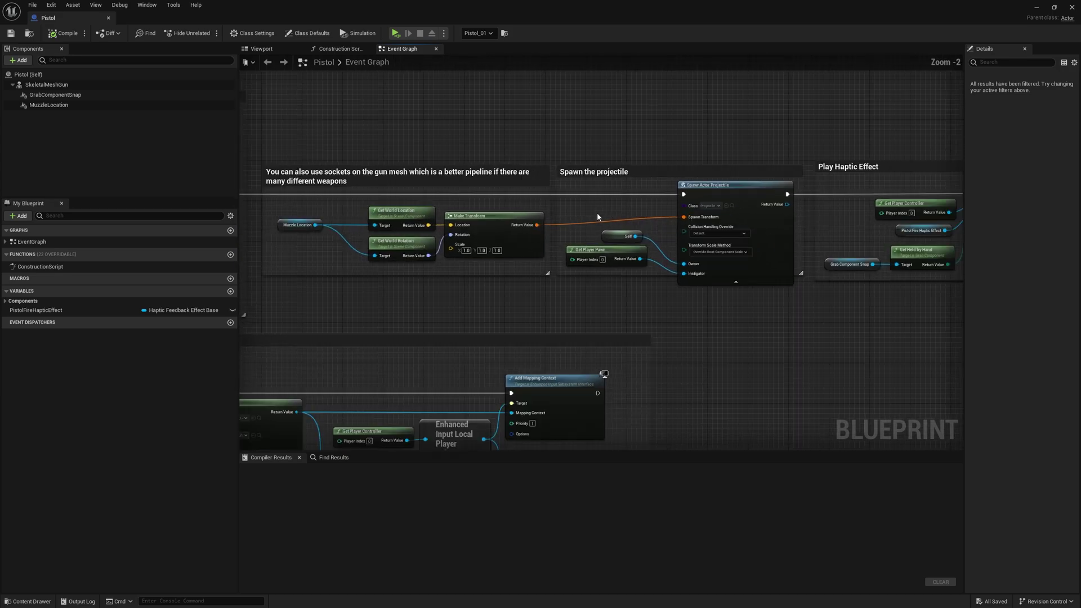
right_click_drag(514, 237, 480, 197)
scroll(697, 190, "up", 2)
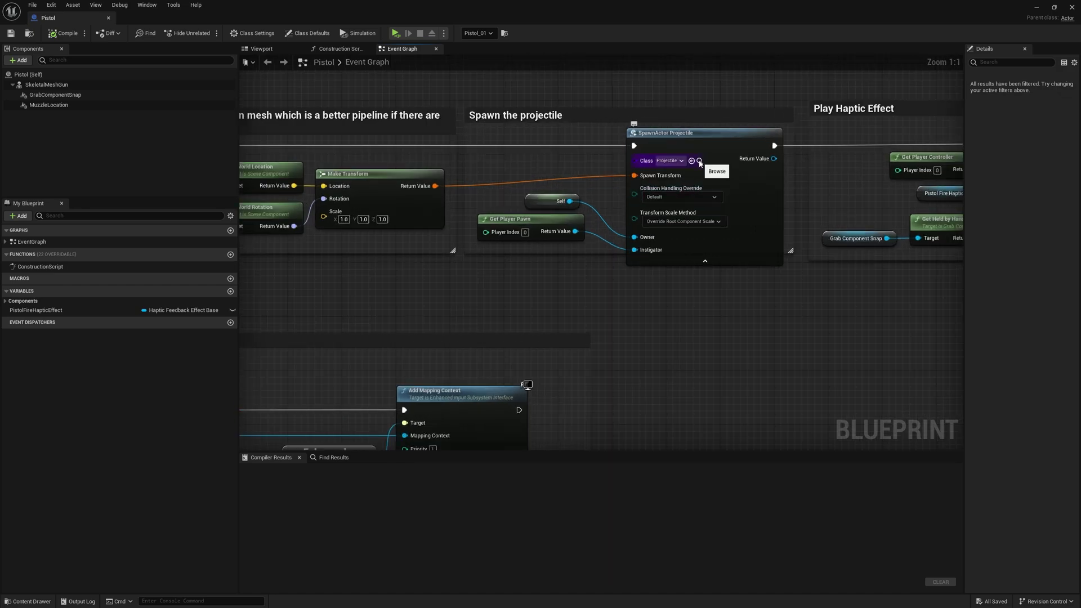
- Locate the spawn node's Projectile class, open its blueprint, and inspect the sphere overlap event and Add Impulse nodes
left_click(699, 161)
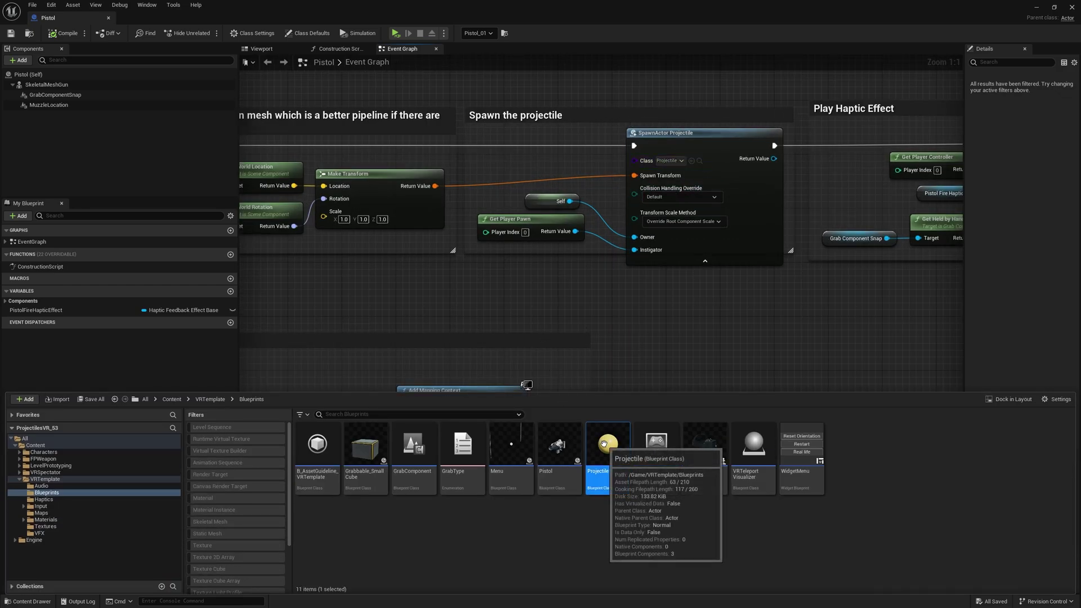
double_click(605, 448)
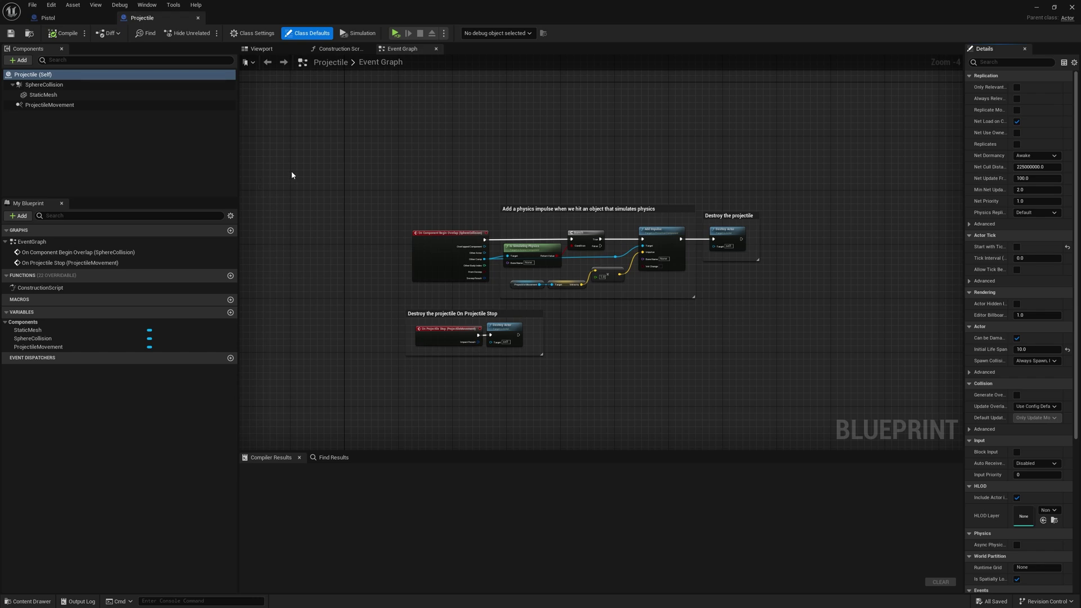
scroll(489, 173, "up", 4)
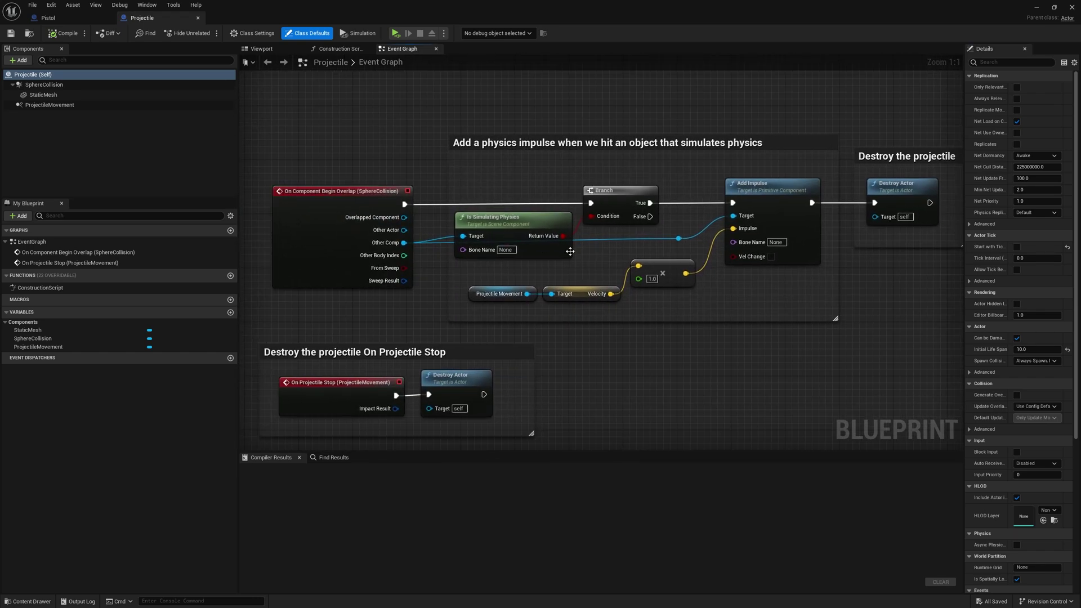
left_click(347, 189)
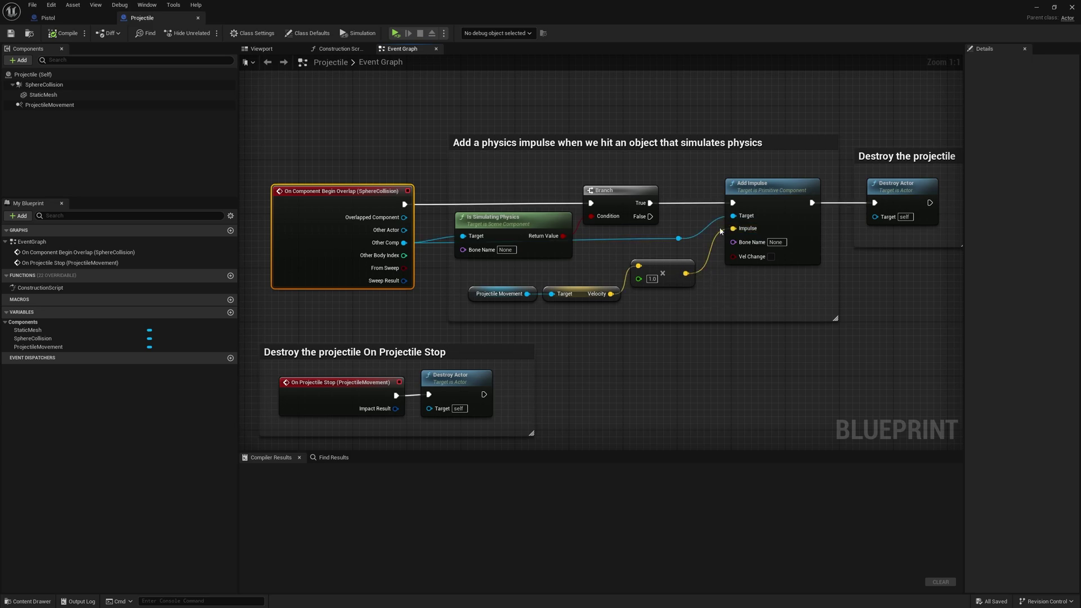
left_click(733, 181)
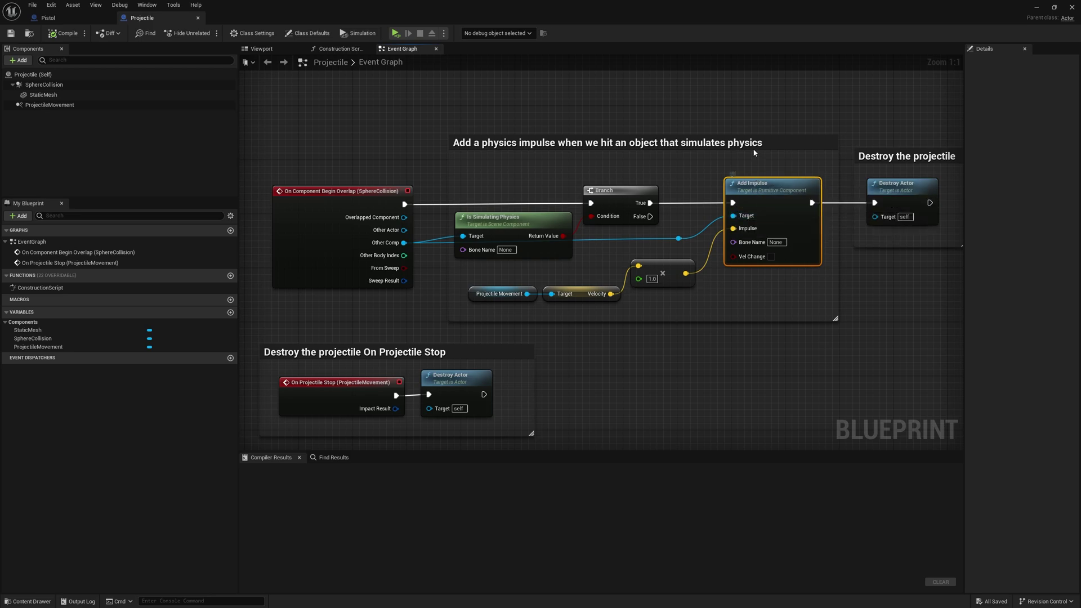
scroll(619, 194, "down", 2)
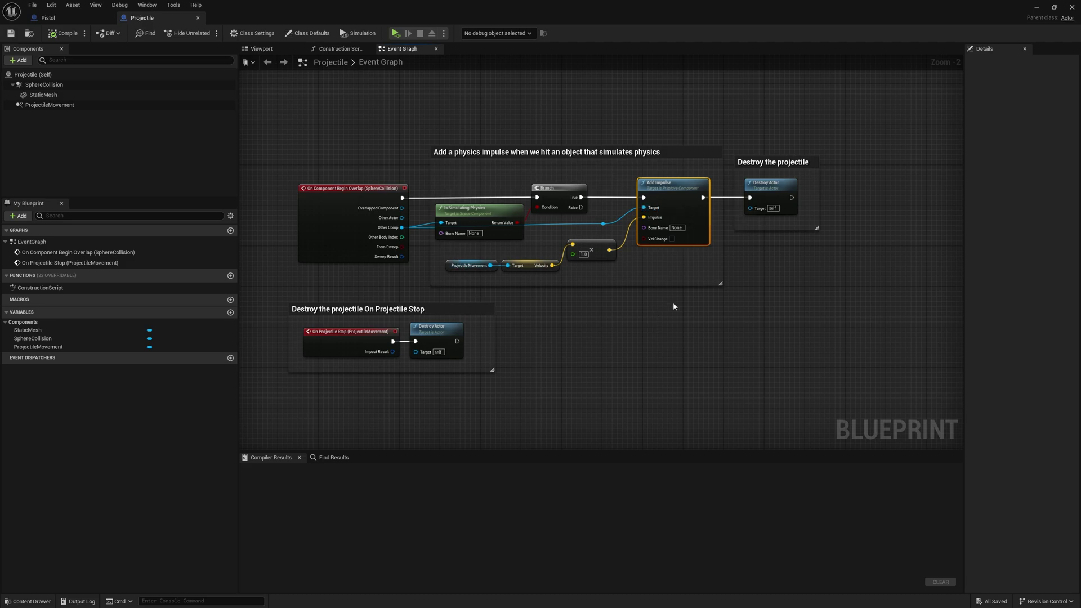
- Break the execution links from Add Impulse and On Projectile Stop to their Destroy Actor nodes
right_click(702, 198)
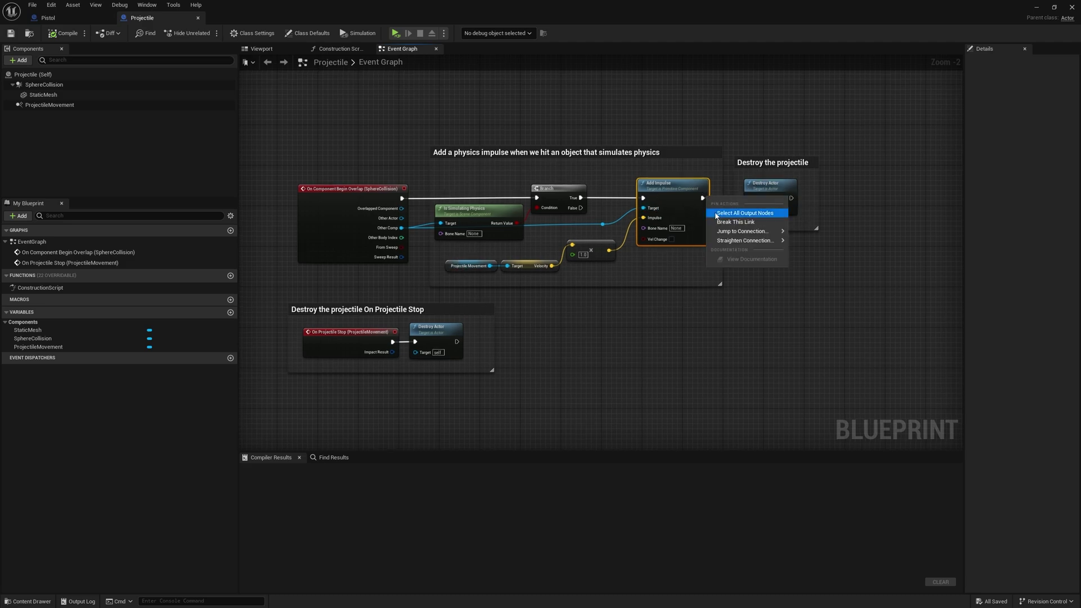
left_click(717, 222)
right_click_drag(425, 342, 455, 306)
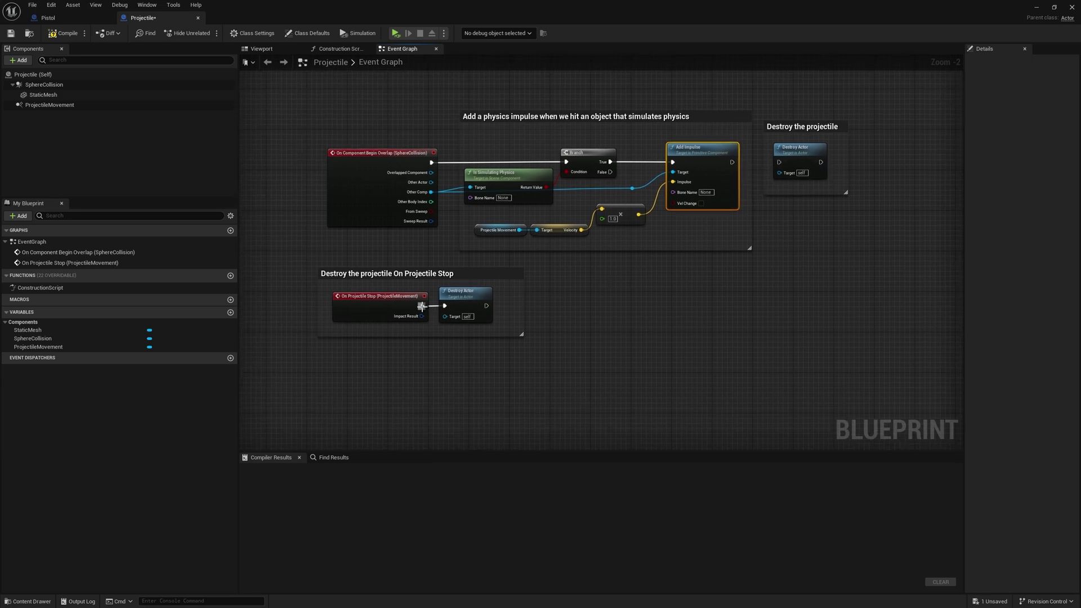
right_click(421, 306)
left_click(447, 335)
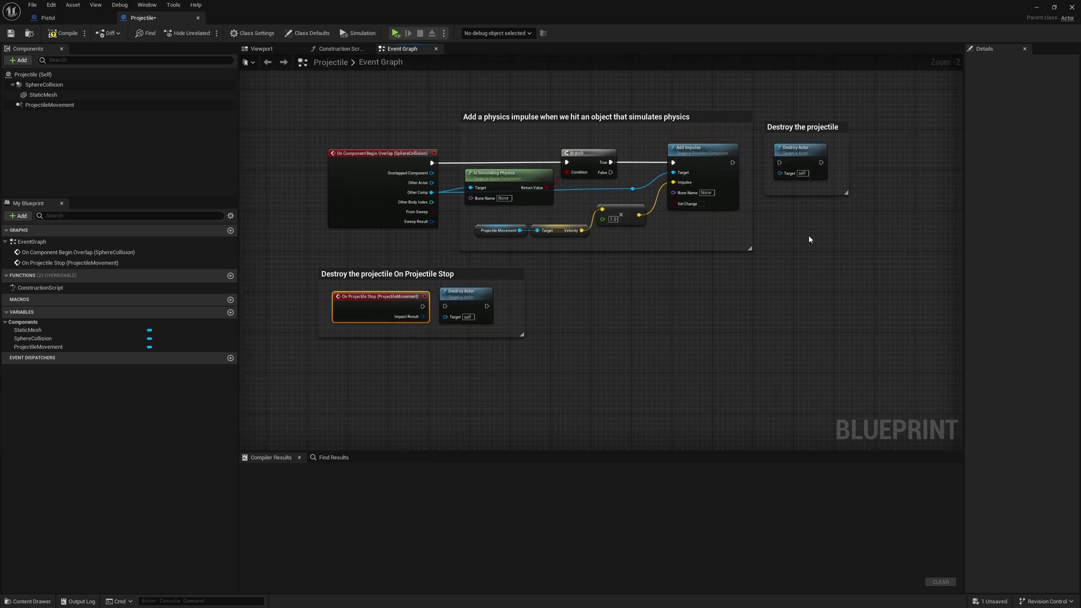
scroll(786, 170, "up", 2)
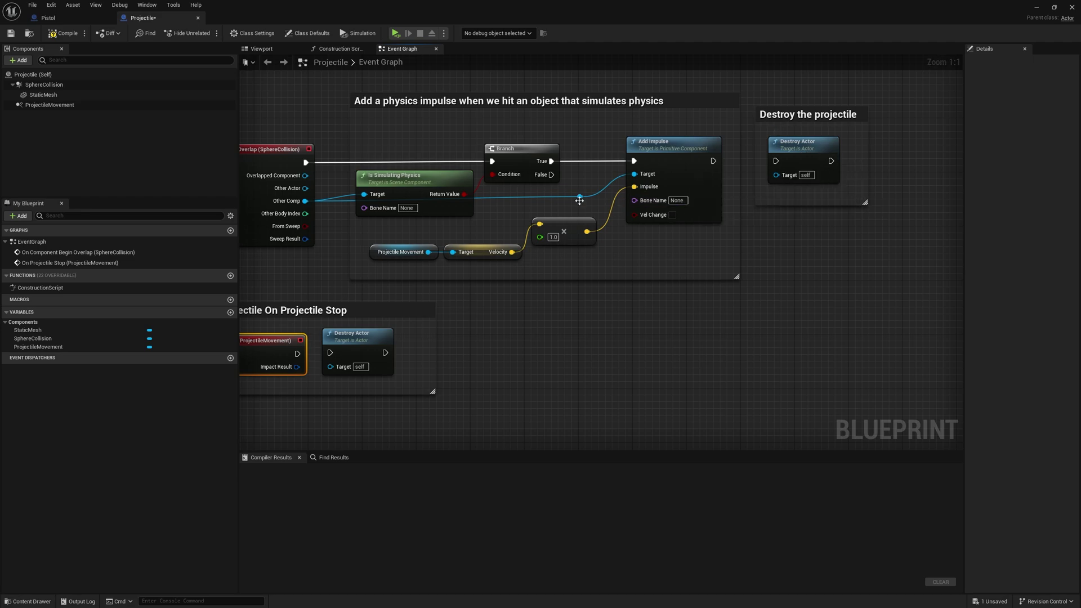
- Set the Projectile class's Initial Life Span to 0
left_click(34, 75)
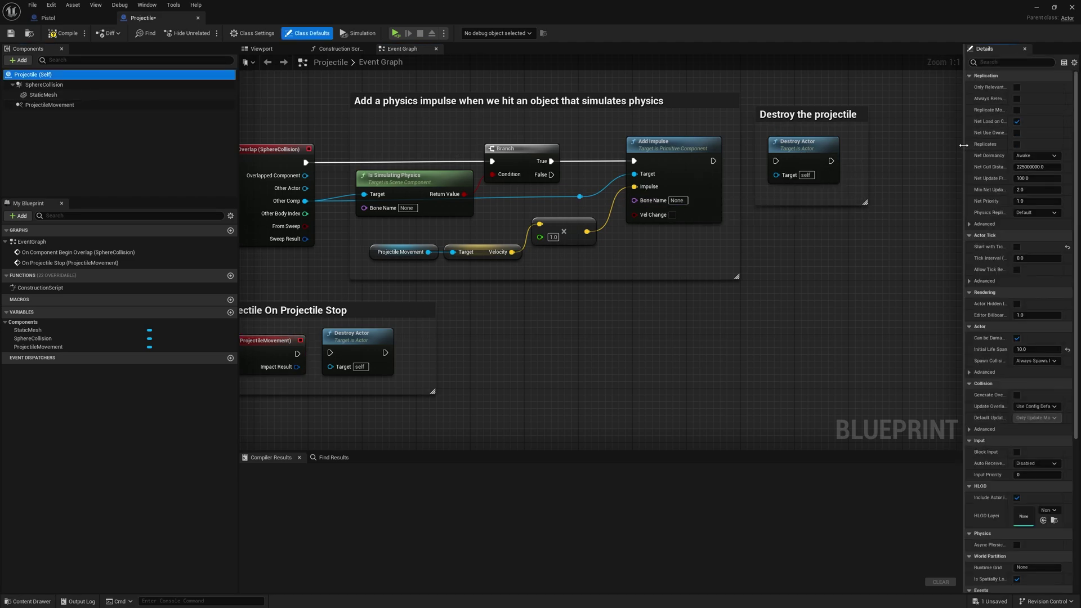
left_click_drag(965, 149, 828, 169)
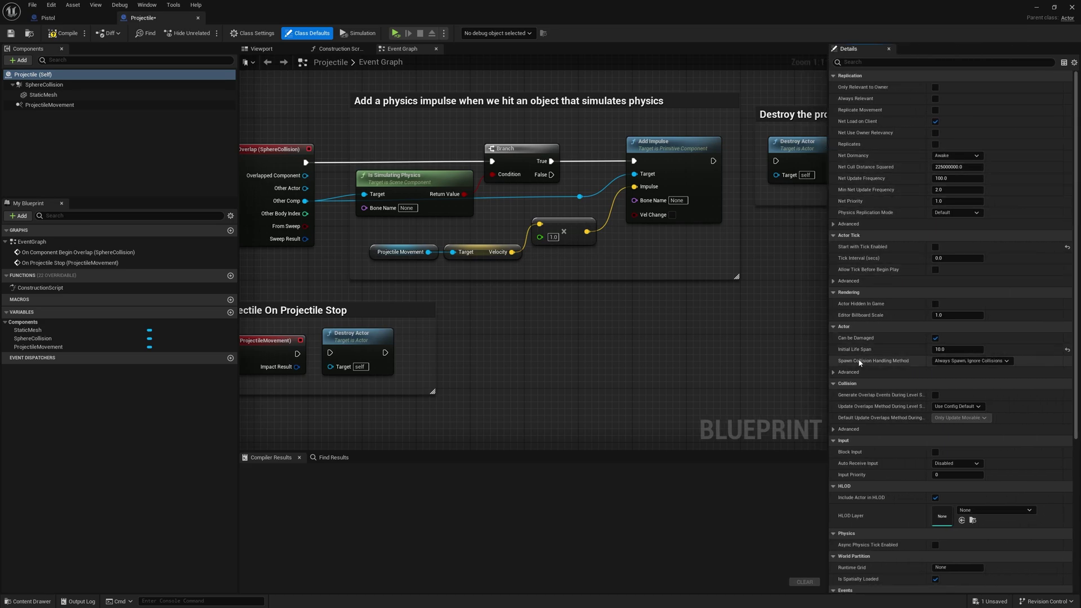
left_click(947, 349)
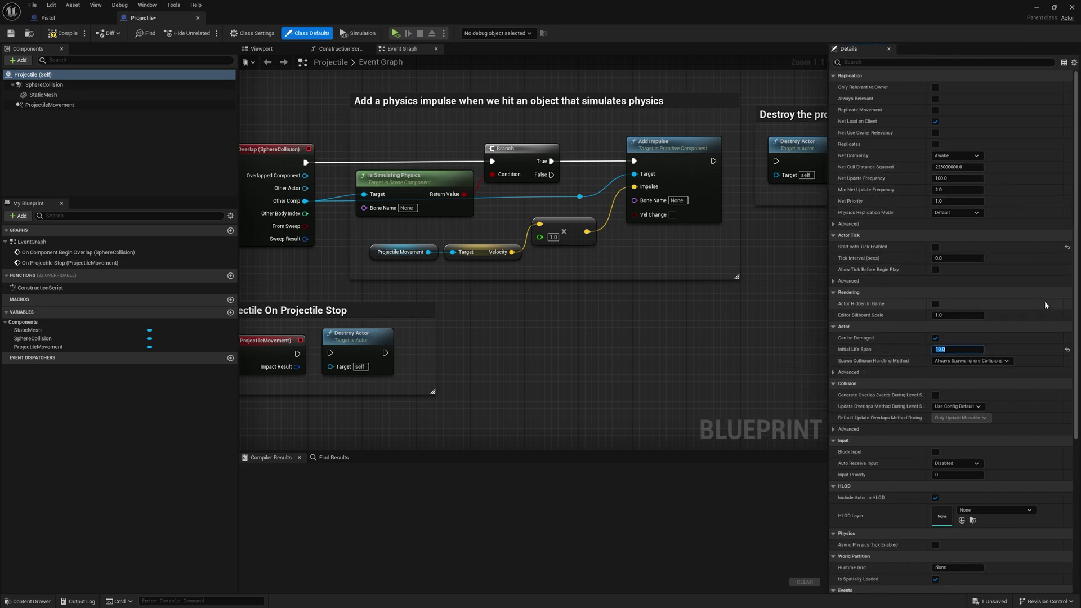
type("0")
key("Return")
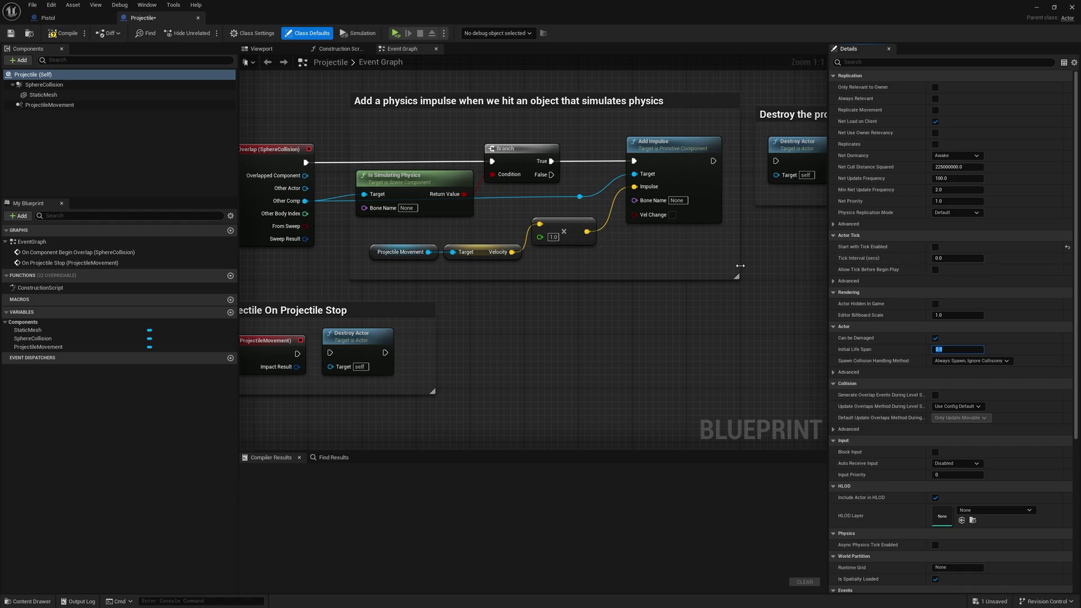
- Compile and save the Projectile blueprint, and return to the level editor
left_click(64, 33)
left_click(32, 4)
left_click(39, 56)
left_click(1036, 7)
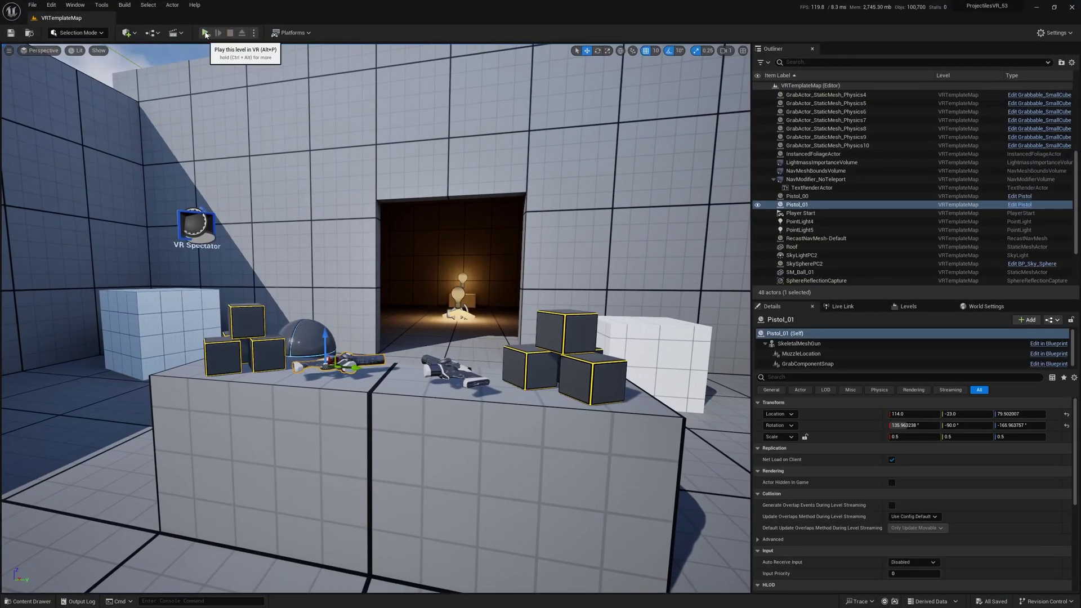
- Reopen the Projectile blueprint and select its ProjectileMovement component to show its settings
key("f")
key("ctrl+space")
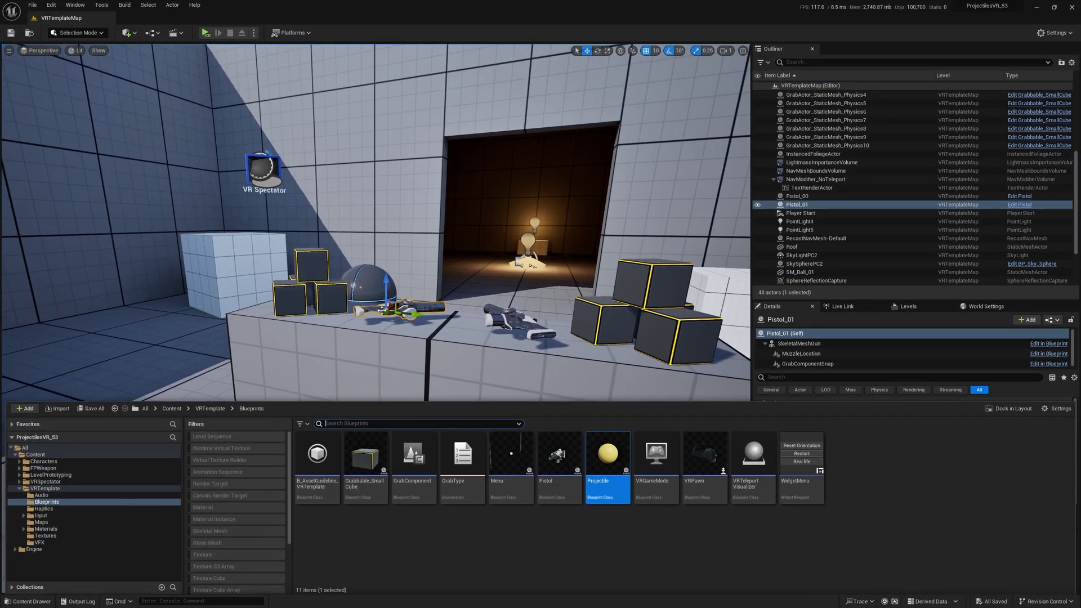
double_click(609, 449)
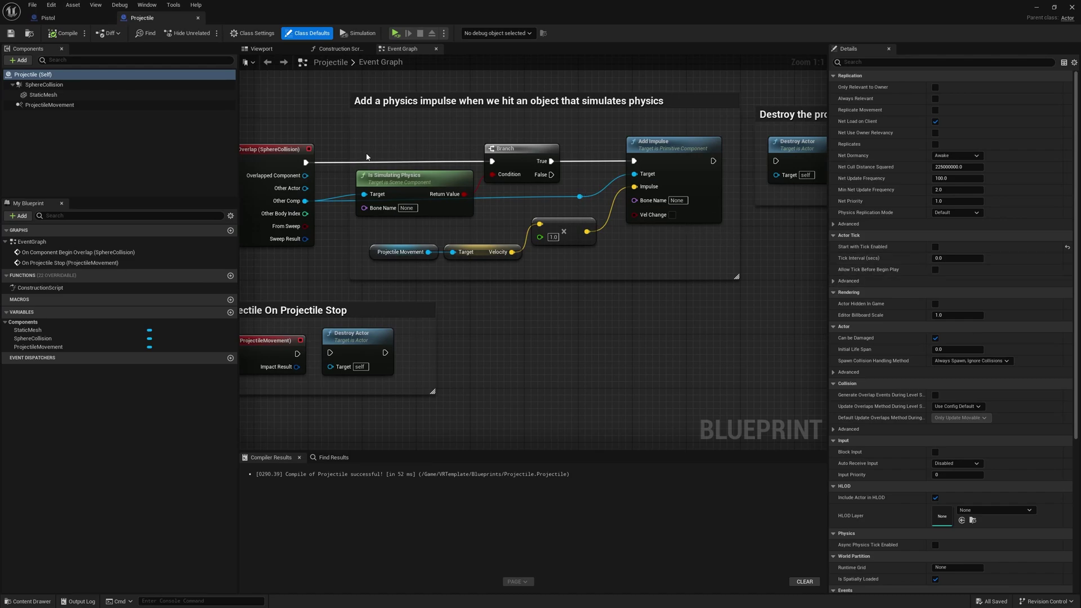
left_click(49, 105)
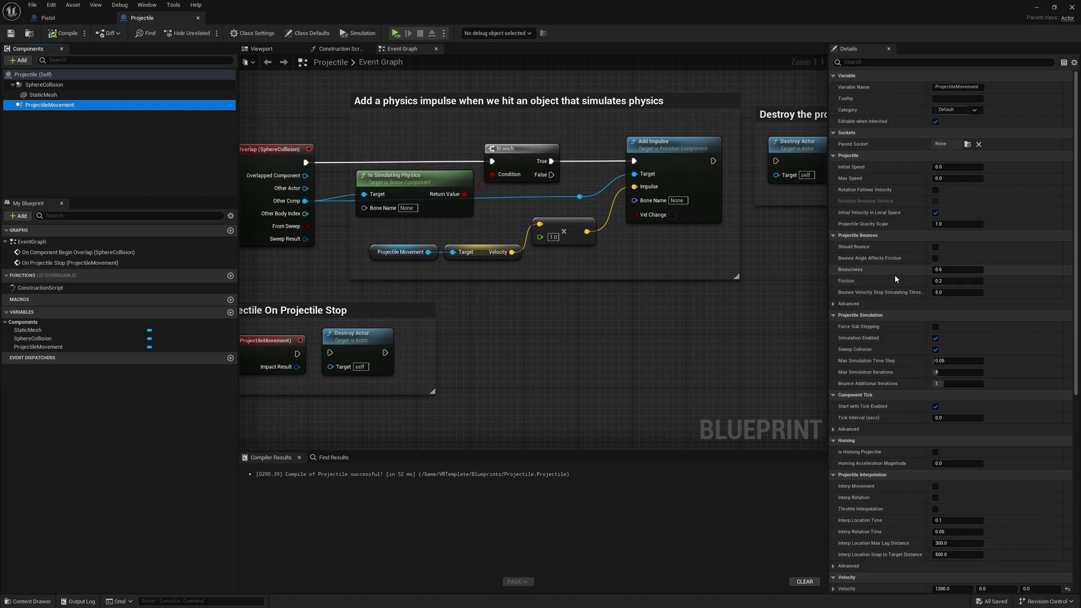
left_click(53, 133)
left_click(57, 106)
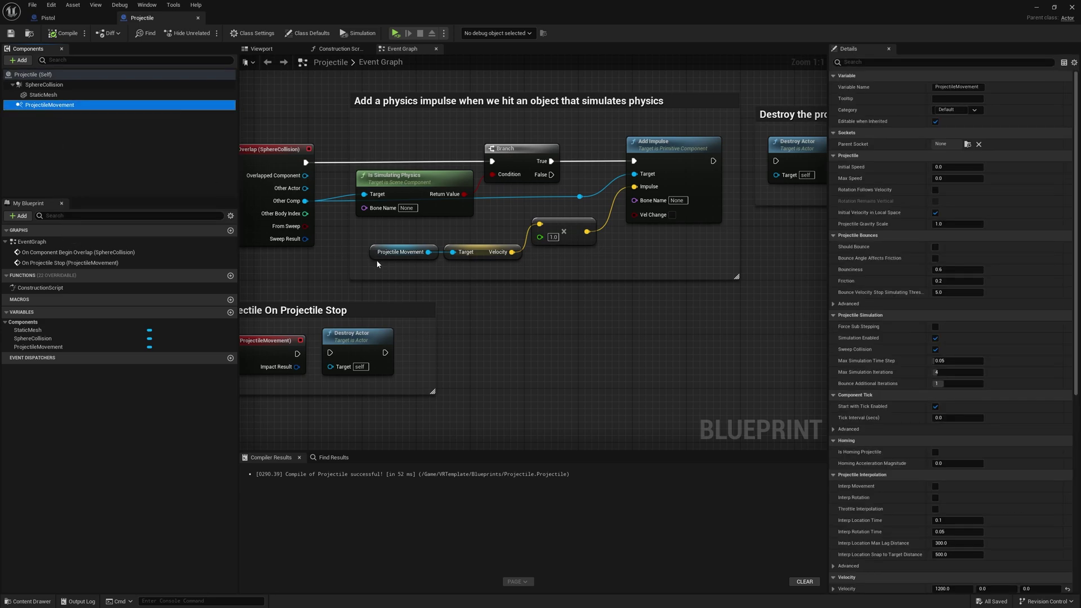
- Examine the Projectile class defaults and the SphereCollision, StaticMesh and ProjectileMovement components for a "simulate" setting
left_click(73, 130)
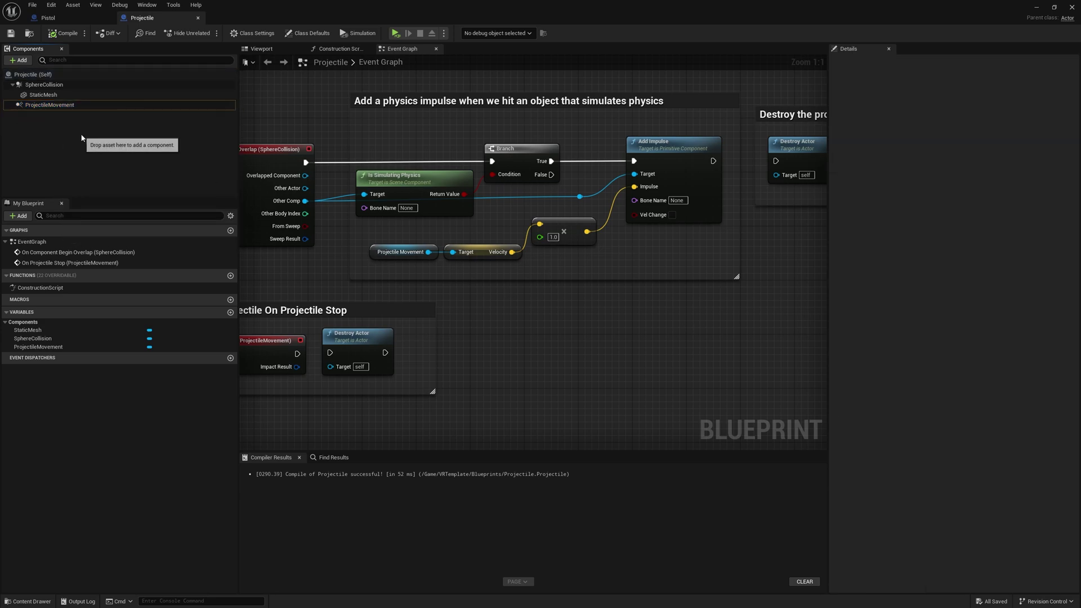
left_click(56, 75)
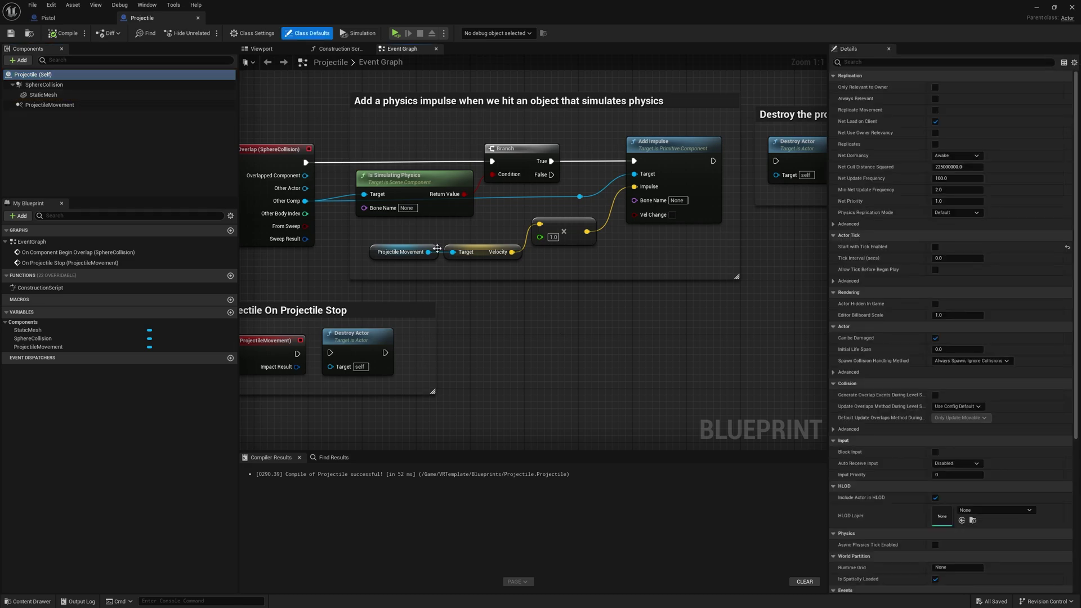
left_click(53, 105)
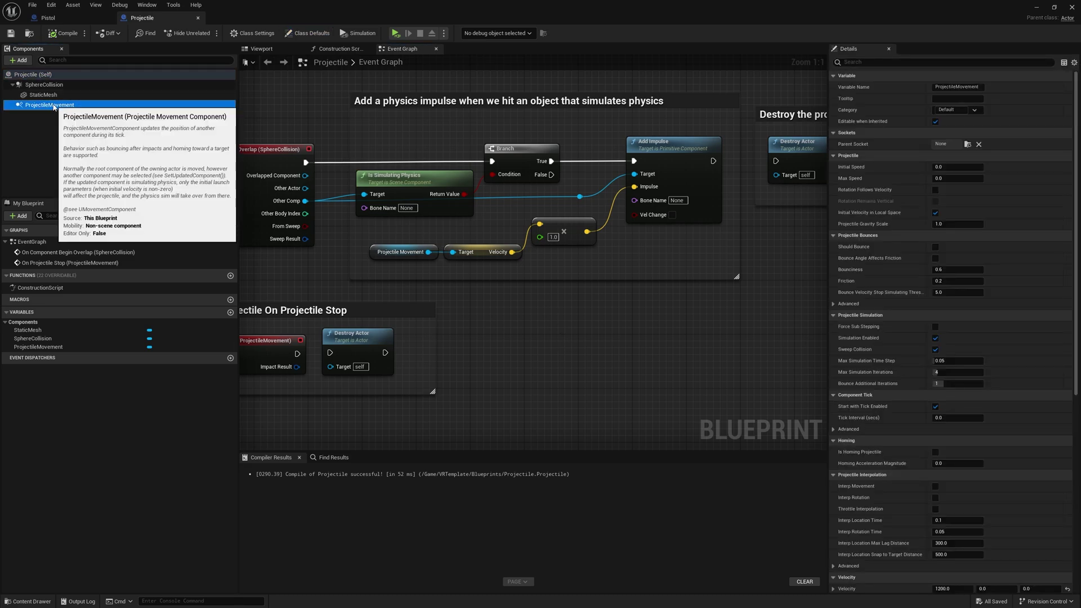
scroll(544, 325, "down", 1)
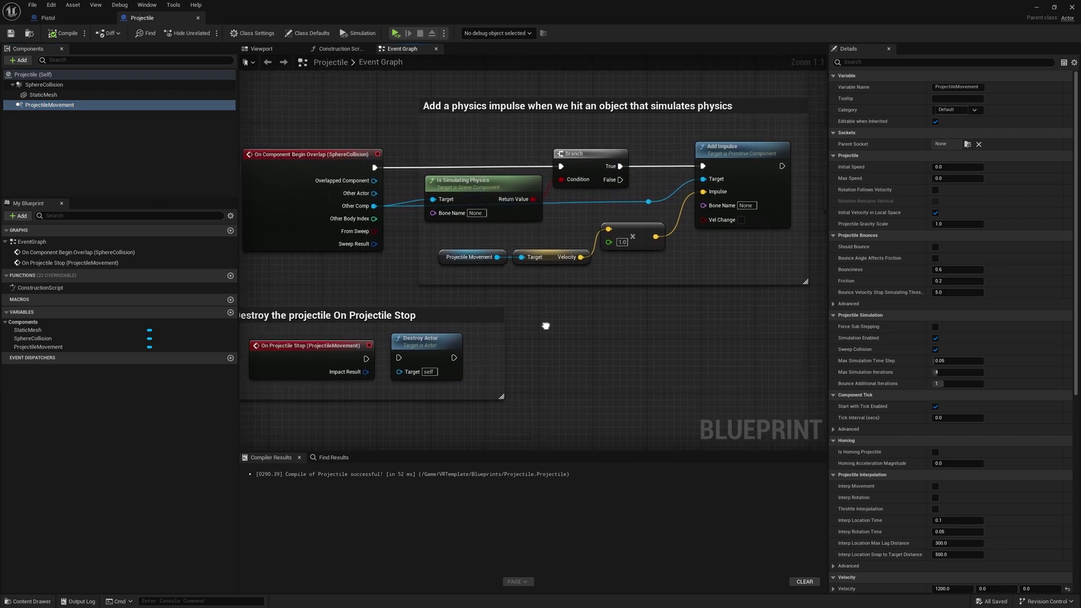
right_click_drag(532, 326, 518, 328)
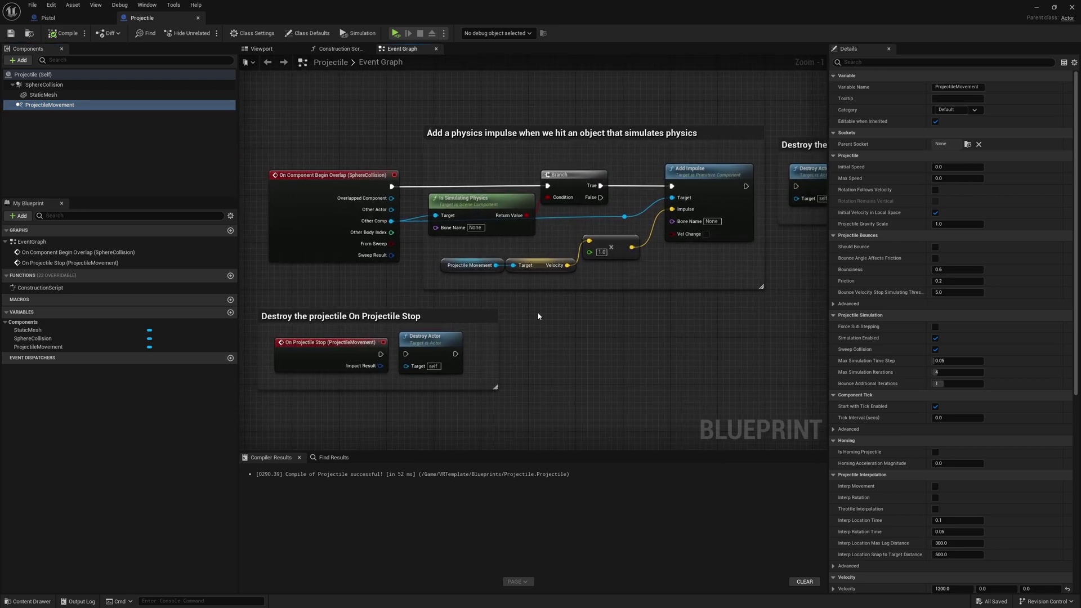
left_click(57, 85)
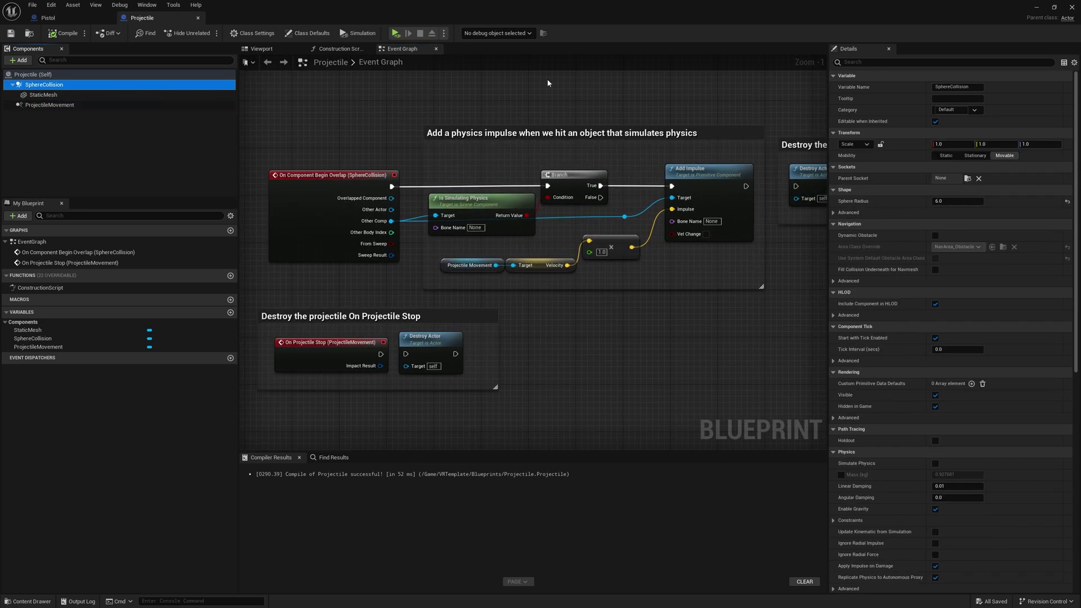
left_click(877, 61)
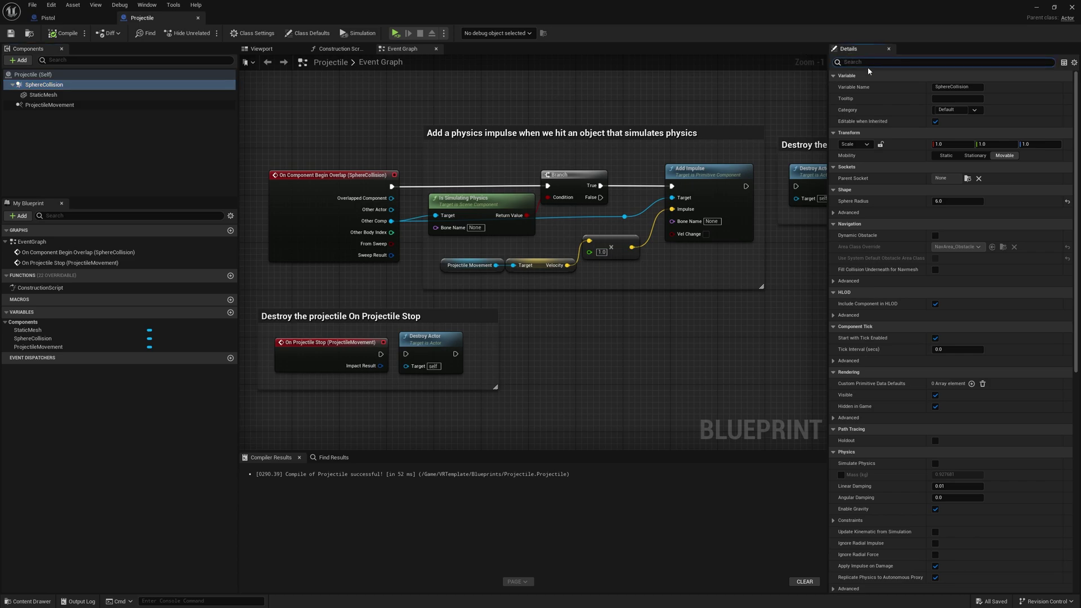
type("simulate")
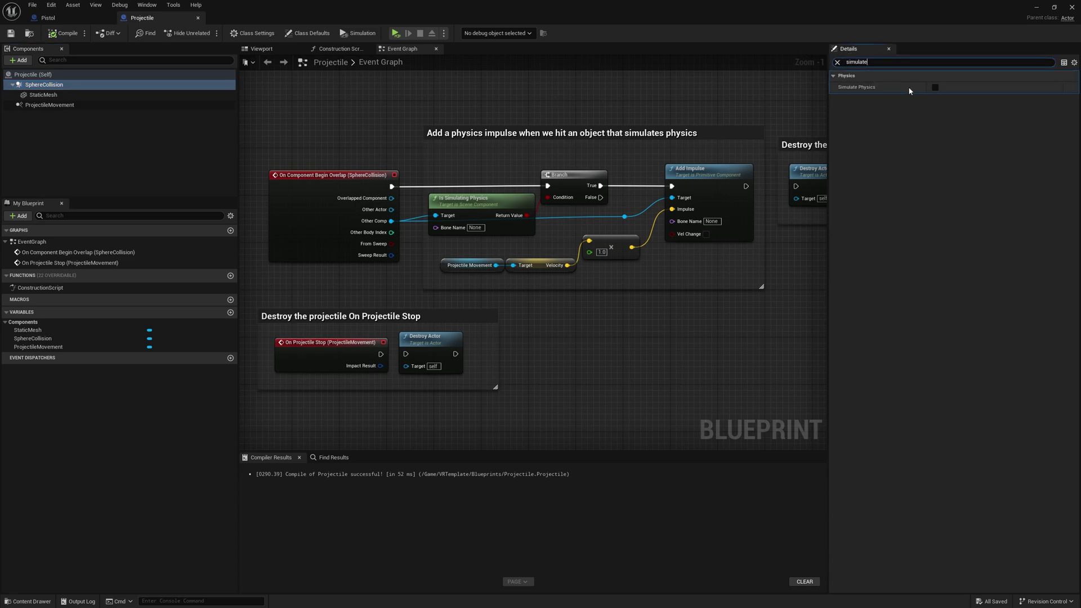
left_click(102, 86)
left_click(103, 95)
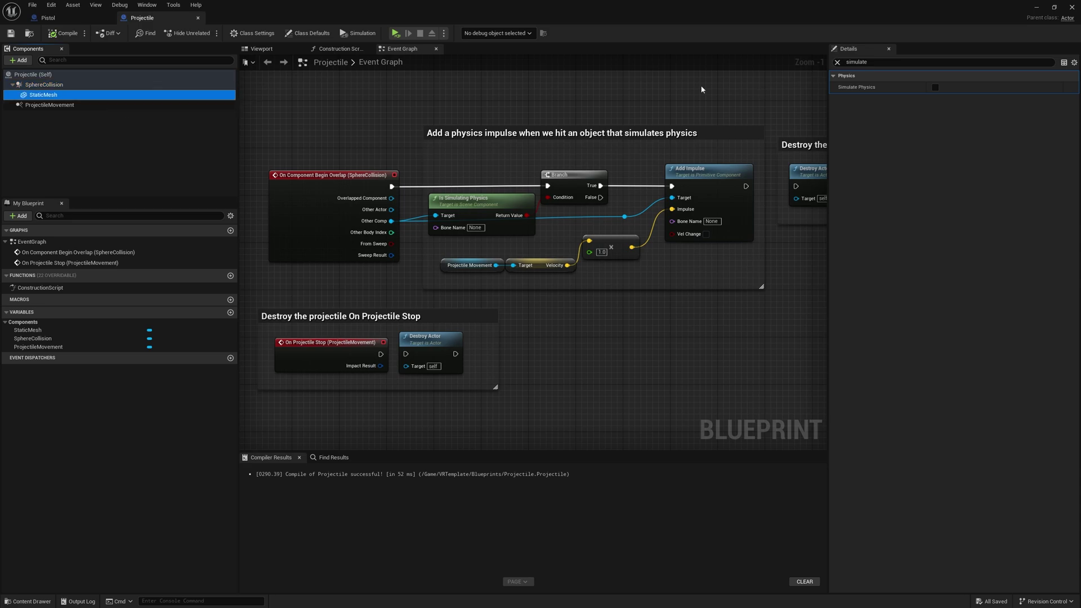
key("Down")
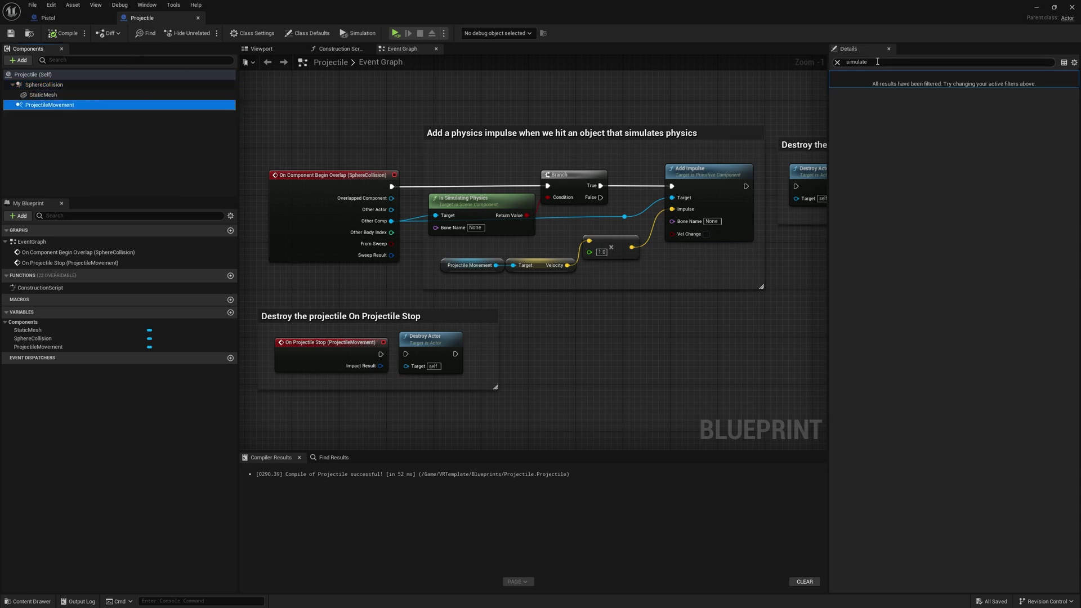
- Clear the details filter and enable Should Bounce and Bounce Angle Affects Friction on the ProjectileMovement component
double_click(877, 62)
key("BackSpace")
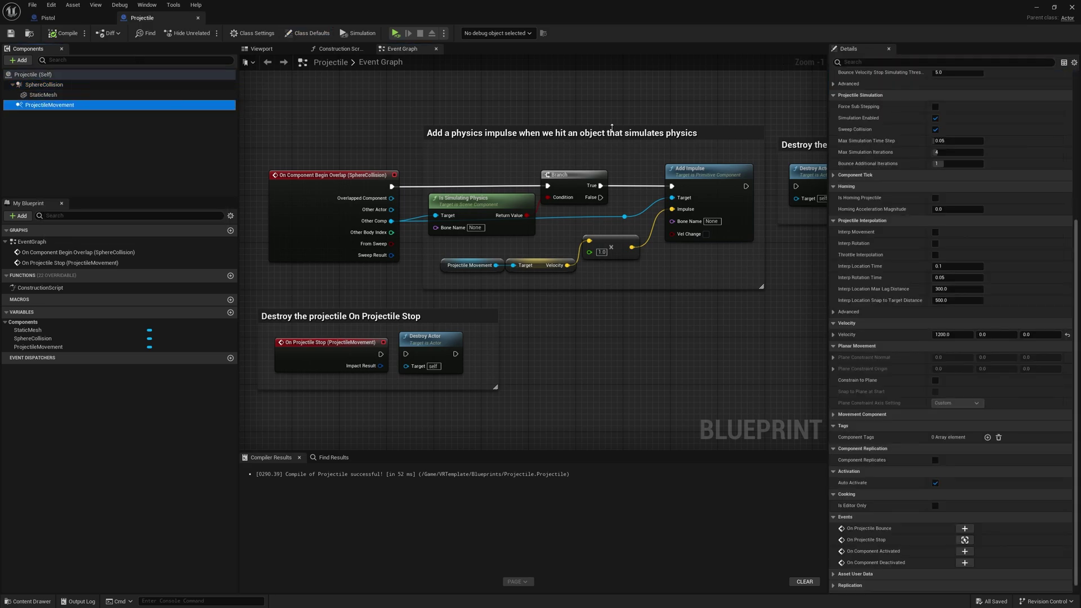
scroll(878, 232, "up", 5)
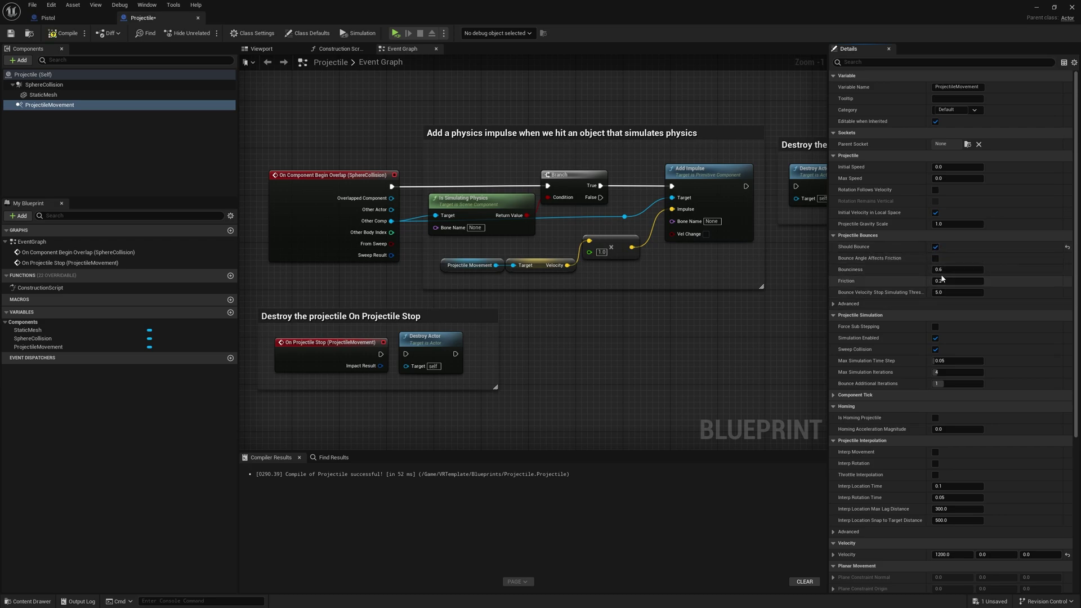
left_click(935, 258)
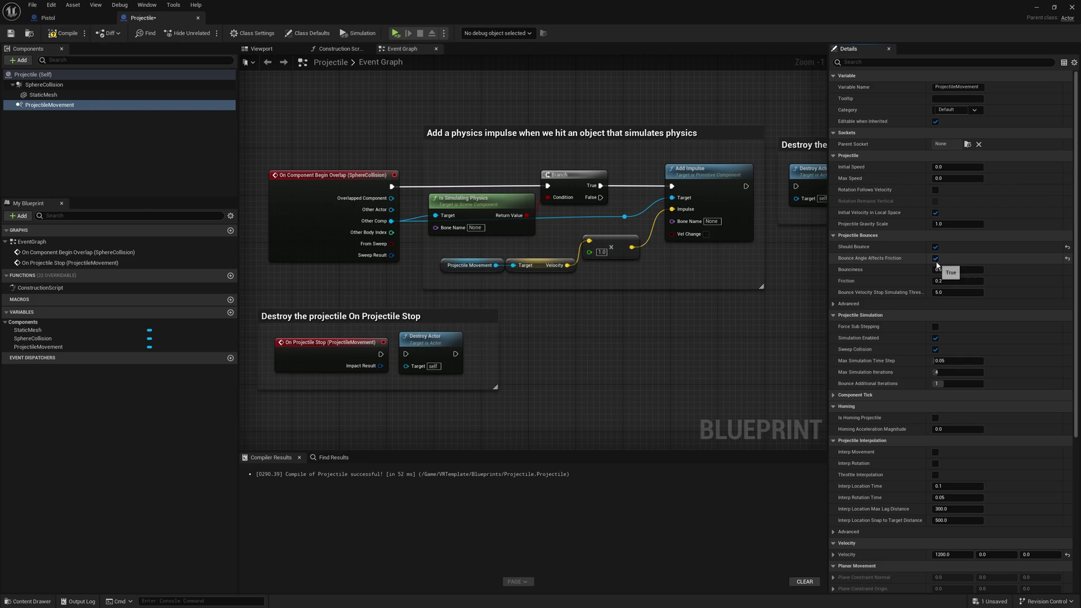
- Compile and save the Projectile blueprint
left_click(51, 37)
left_click(33, 4)
left_click(57, 58)
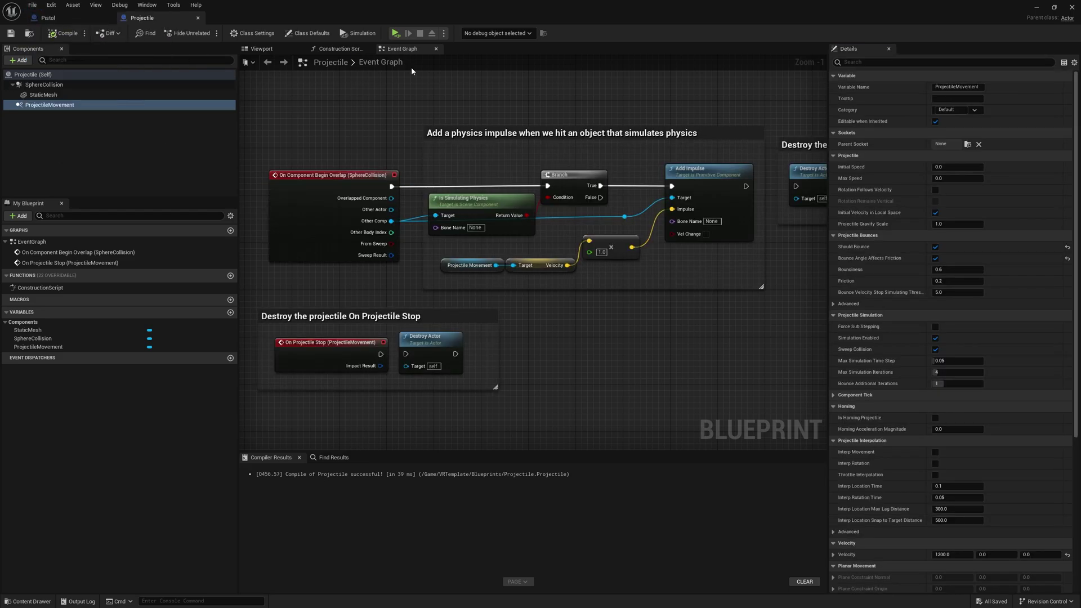
- Return to the level editor and play-test the bouncing projectiles, ending the session when done
left_click(1037, 7)
left_click(217, 35)
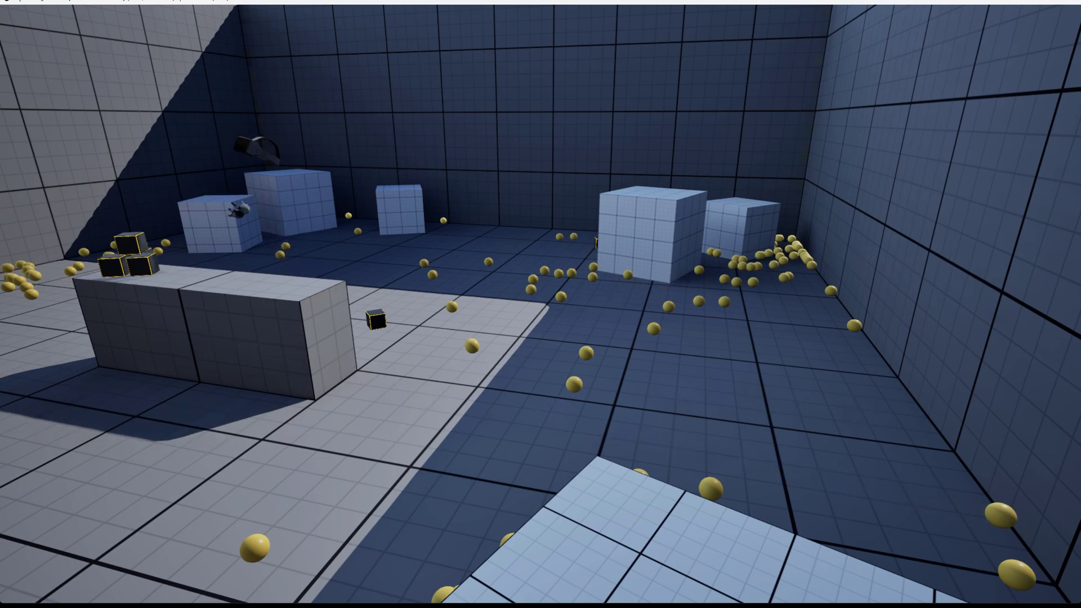
key("Escape")
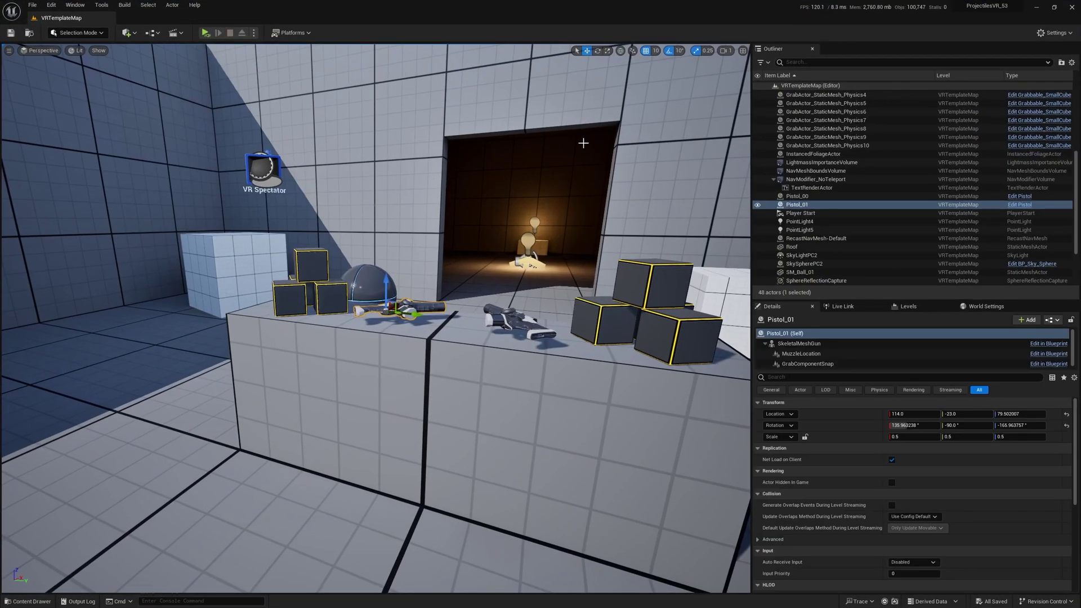
- Reopen the Projectile blueprint from the VRTemplate Blueprints folder and select its SphereCollision component
key("ctrl+space")
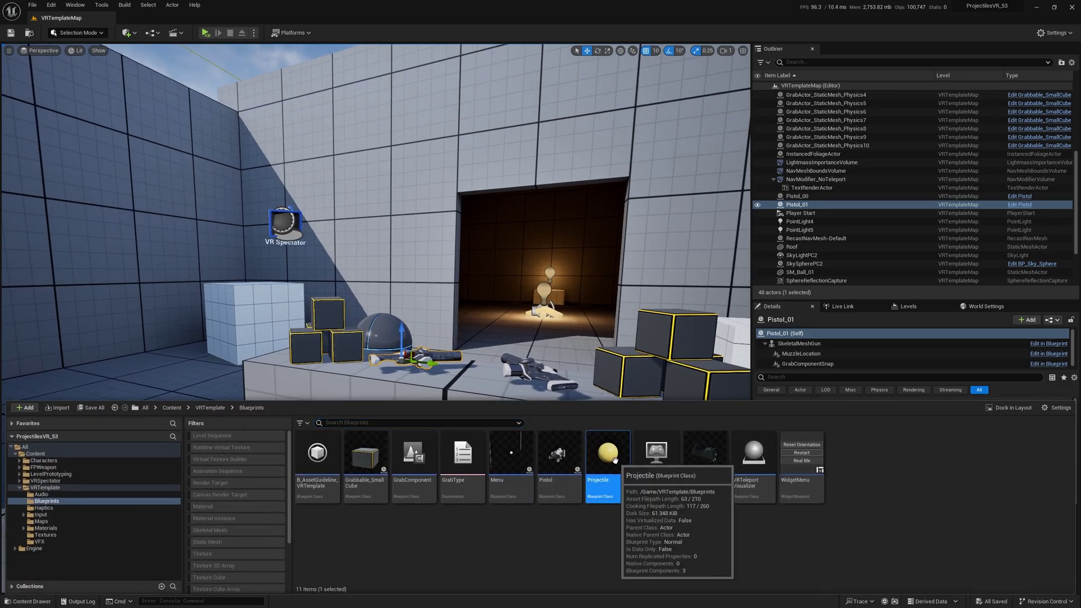
double_click(605, 459)
right_click_drag(495, 309, 469, 298)
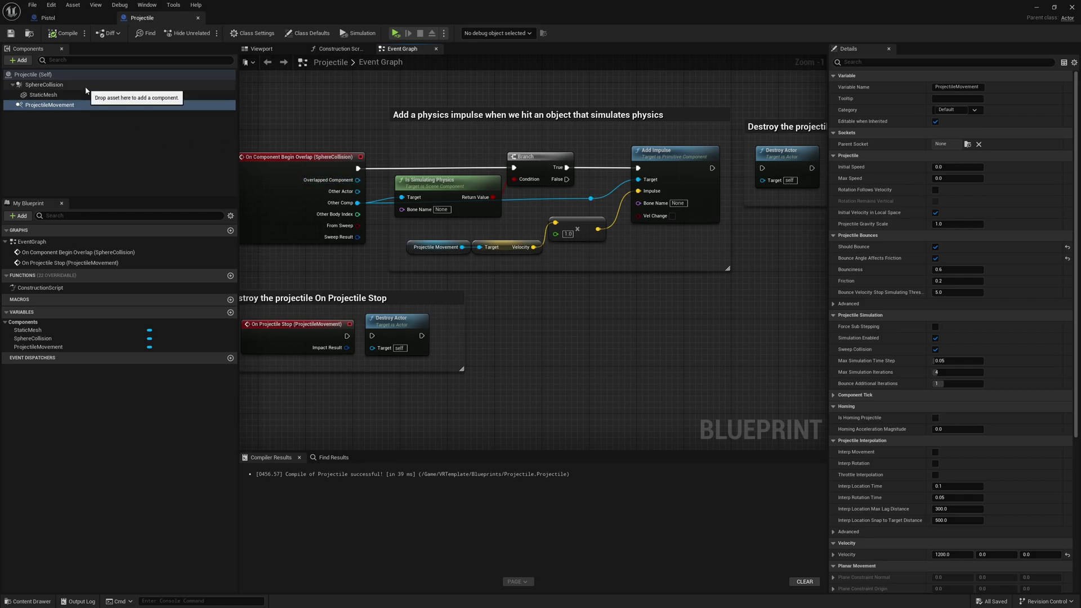
left_click(60, 85)
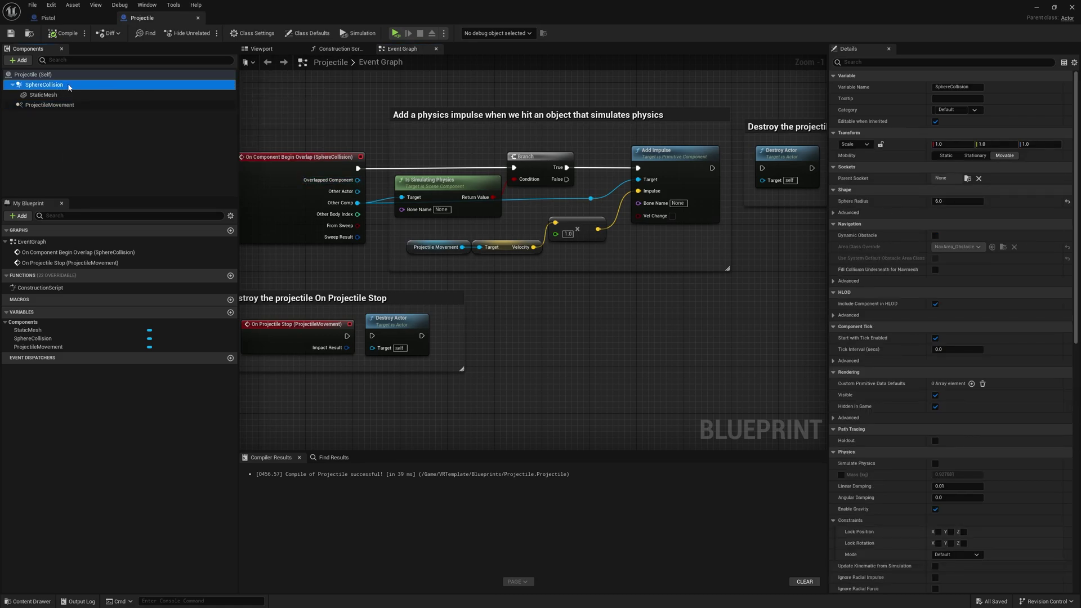
left_click(77, 96)
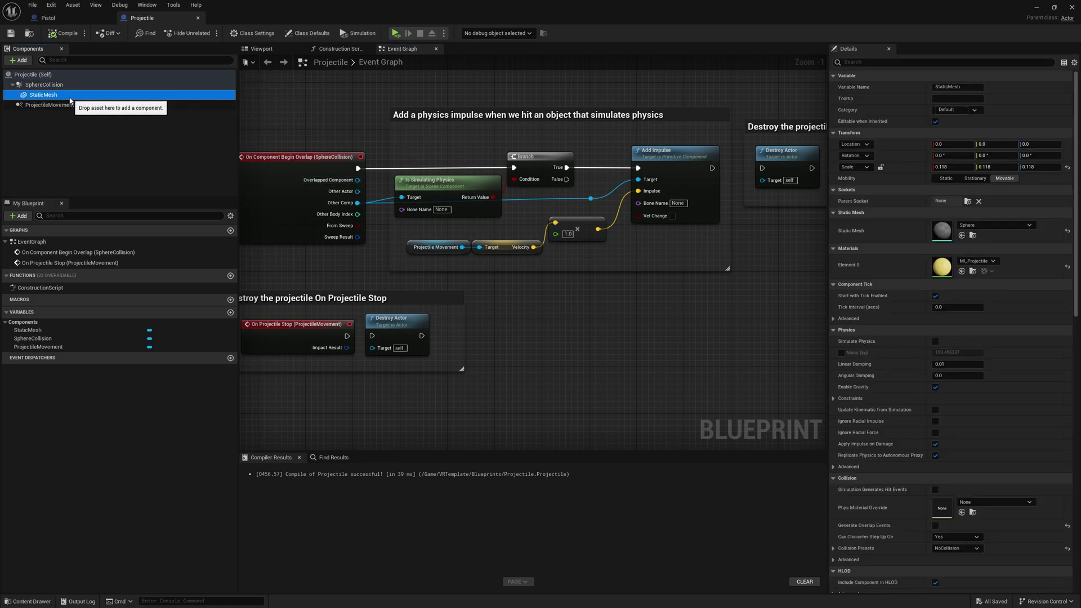
left_click(61, 85)
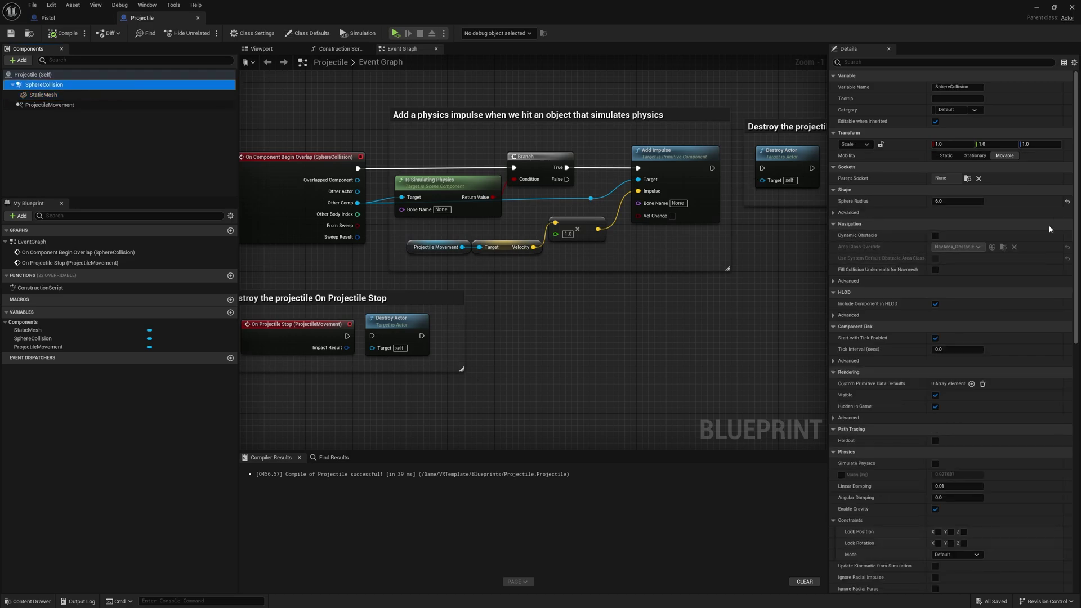
- Widen the details area and expand SphereCollision's Collision Presets to examine its collision responses
left_click_drag(828, 242, 669, 254)
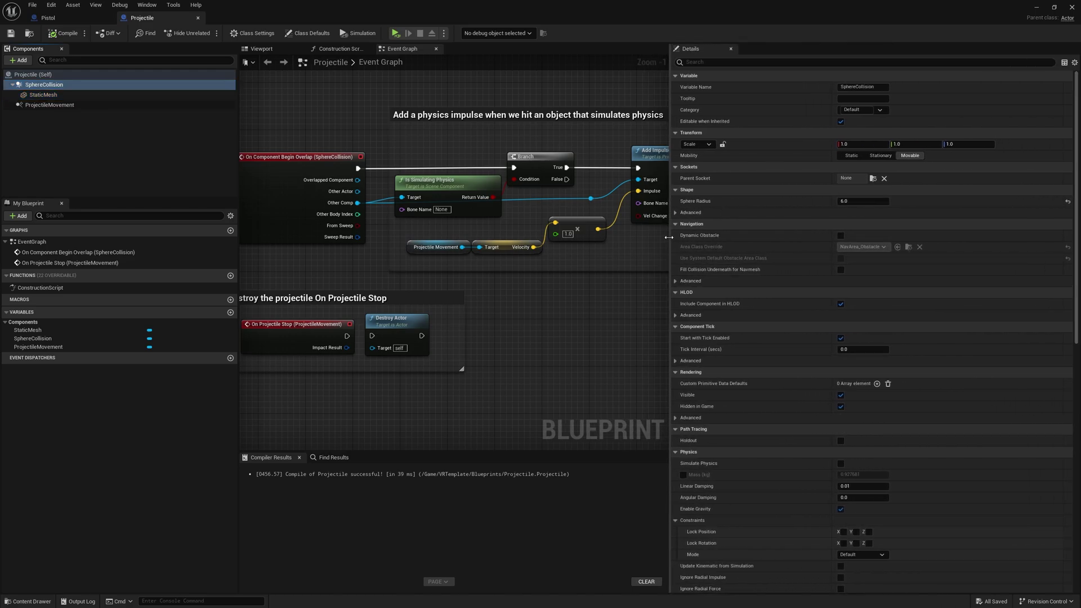
scroll(724, 327, "down", 8)
scroll(725, 339, "down", 5)
scroll(683, 336, "up", 11)
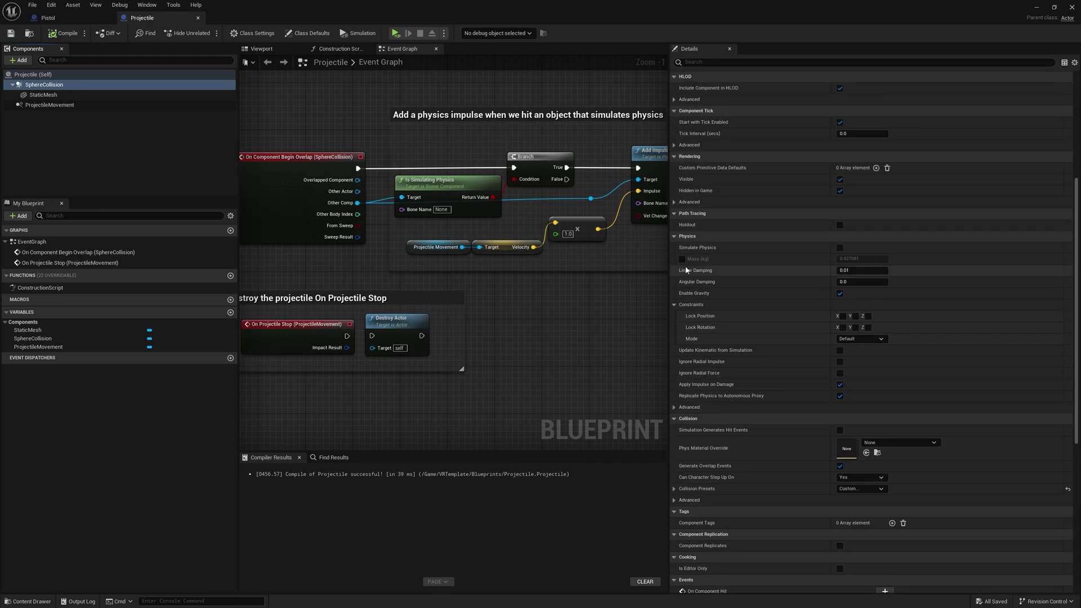
scroll(692, 304, "up", 4)
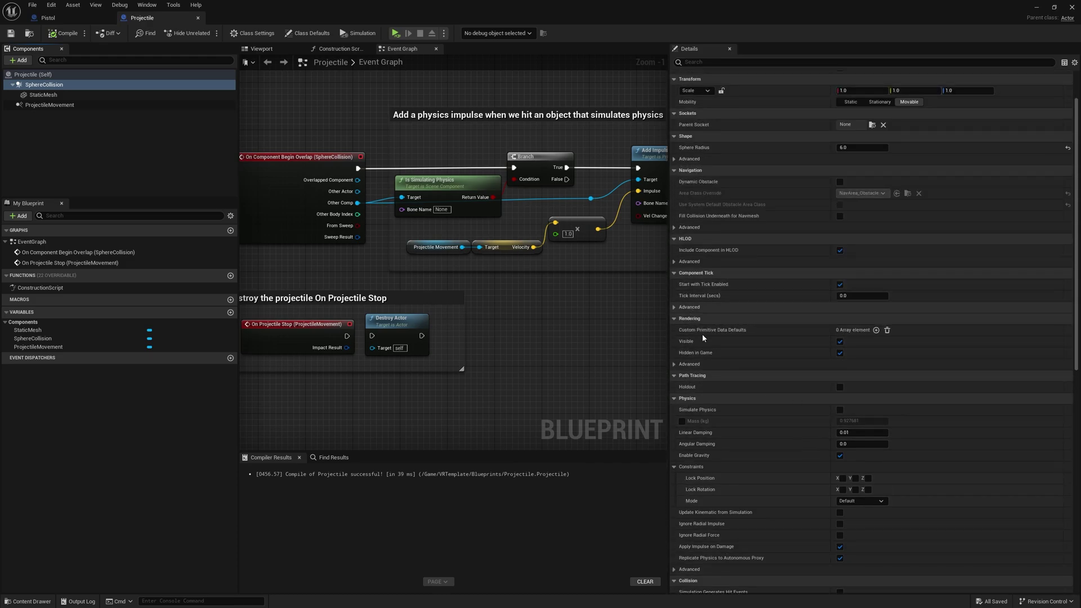
scroll(697, 339, "down", 6)
scroll(688, 368, "down", 8)
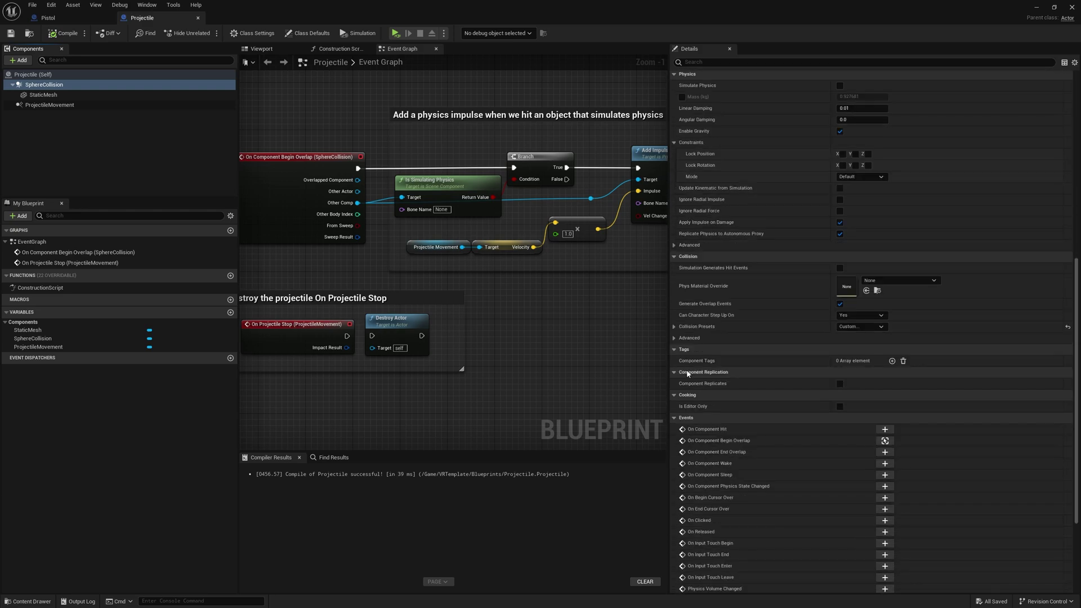
left_click(678, 327)
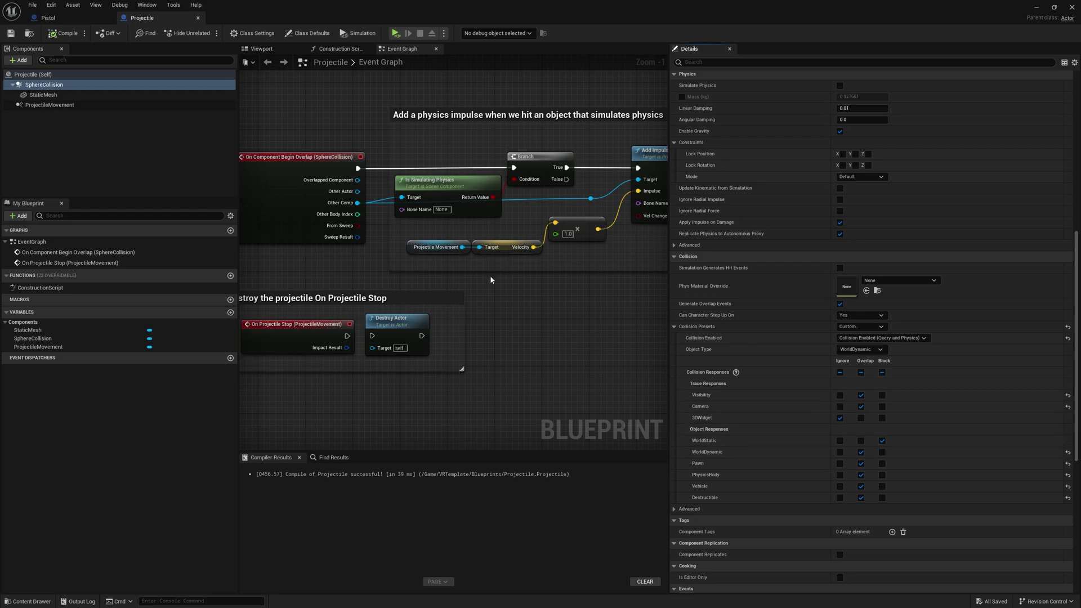
- Examine the On Projectile Stop event in the graph and the ProjectileMovement component's bounce and simulation settings
mouse_move(491, 276)
right_mouse_down()
mouse_move(495, 295)
mouse_move(485, 295)
mouse_move(510, 285)
right_mouse_up()
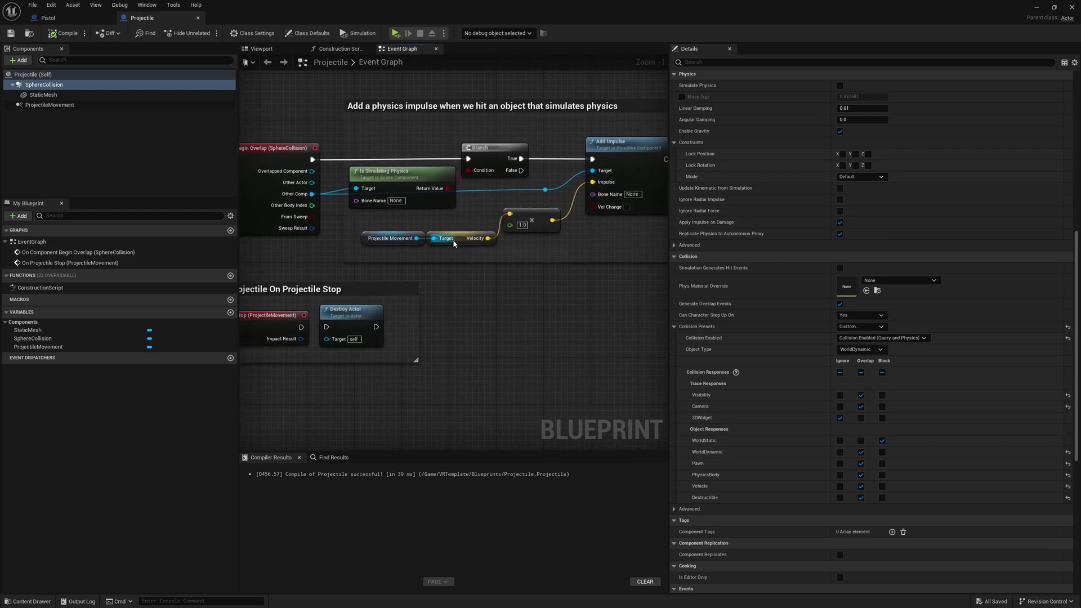
scroll(452, 239, "down", 1)
left_click(288, 304)
right_click_drag(279, 304, 375, 327)
scroll(374, 327, "up", 1)
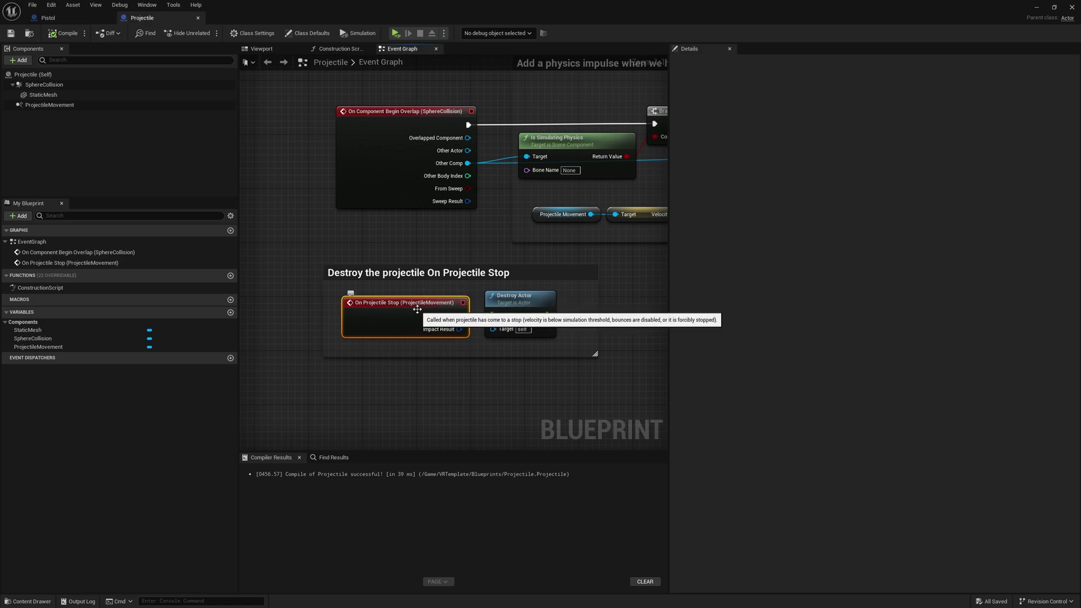
right_click_drag(545, 360, 482, 367)
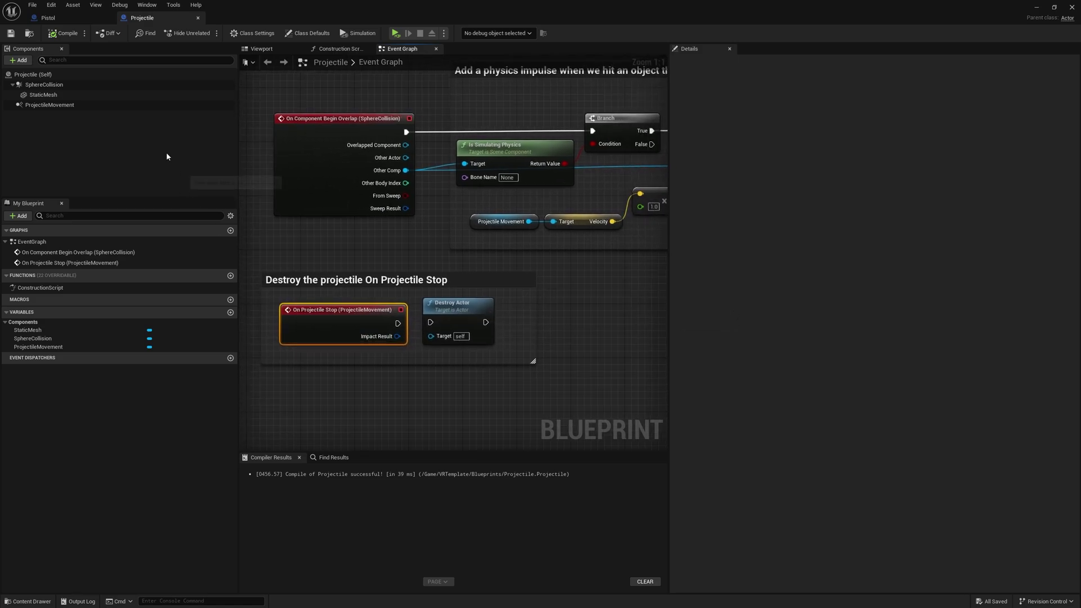
left_click(75, 105)
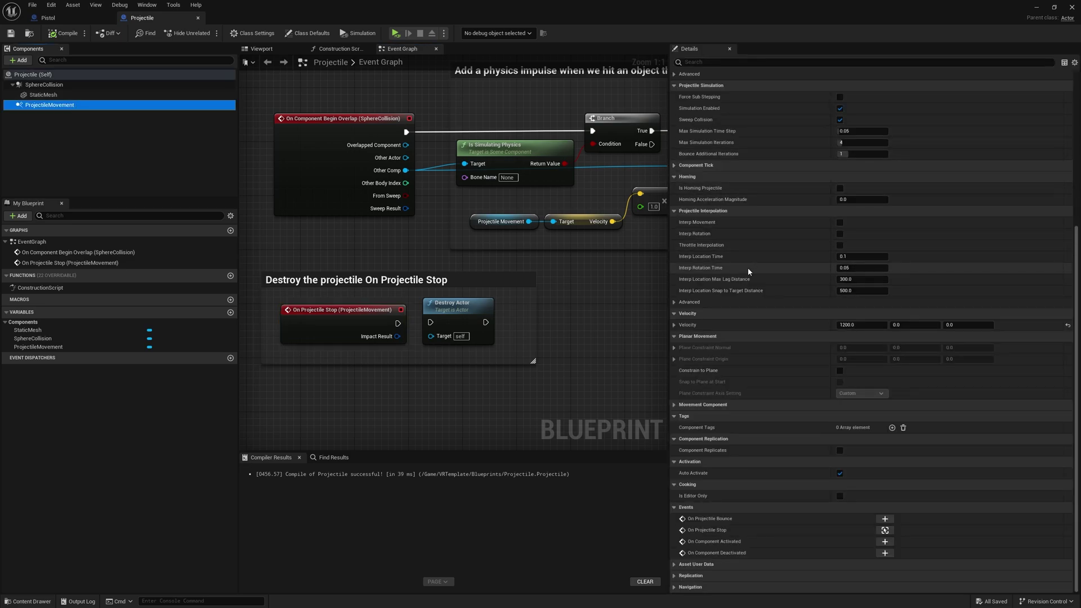
scroll(706, 242, "up", 5)
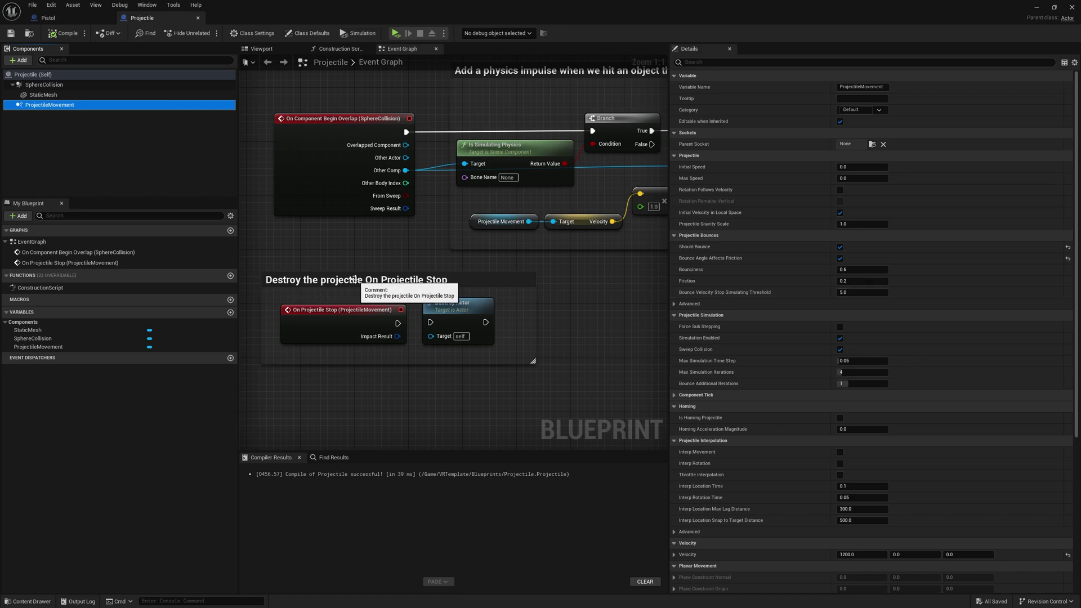
- Move the unconnected Destroy Actor node out of the On Projectile Stop comment box, into the empty graph area below it
right_click_drag(434, 291, 415, 246)
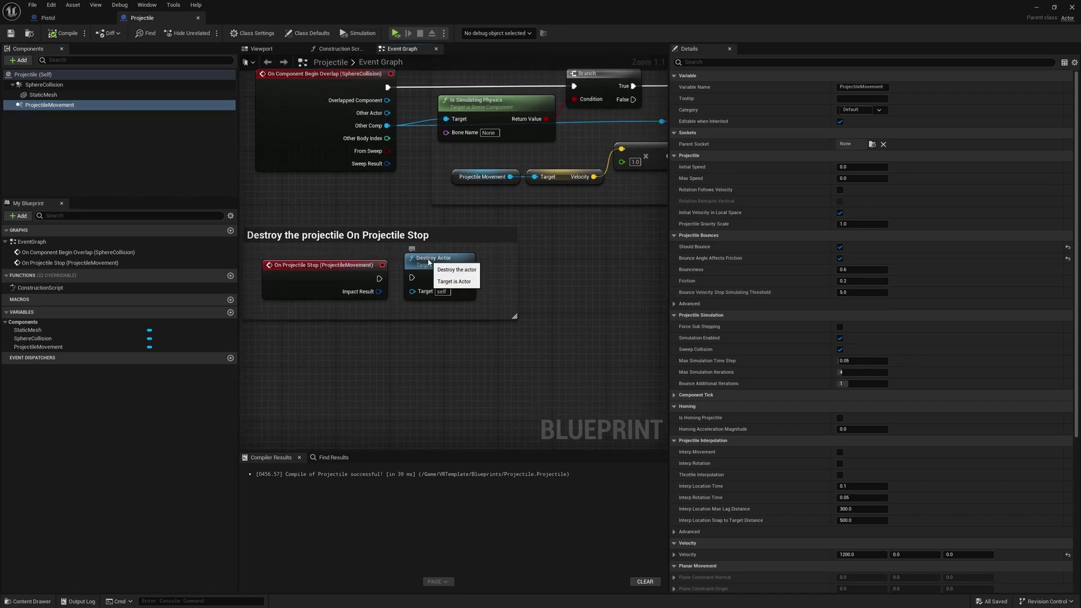
left_click_drag(428, 258, 406, 373)
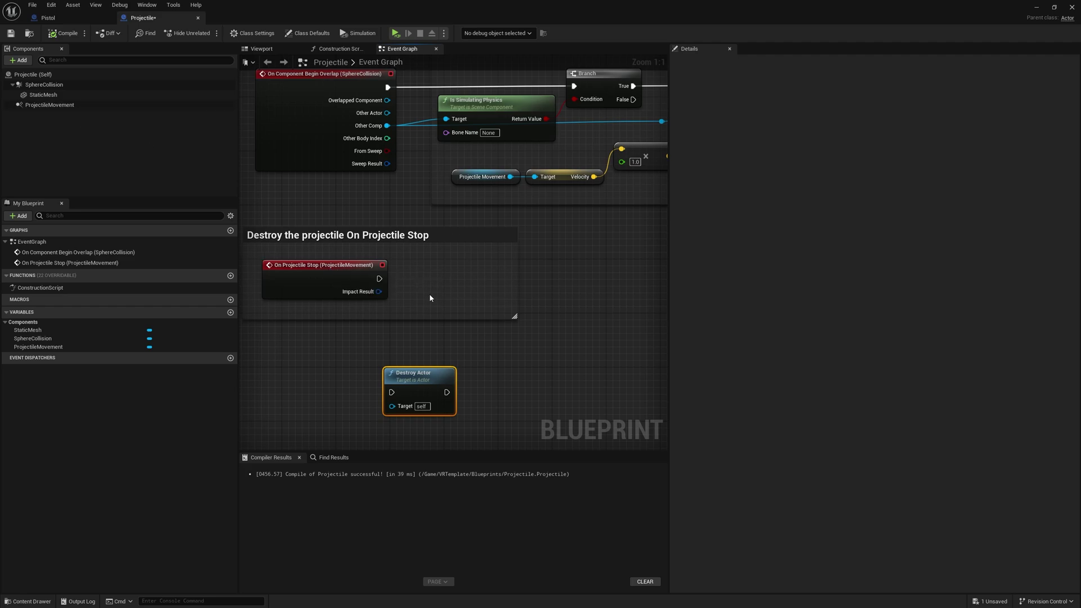
right_click(431, 340)
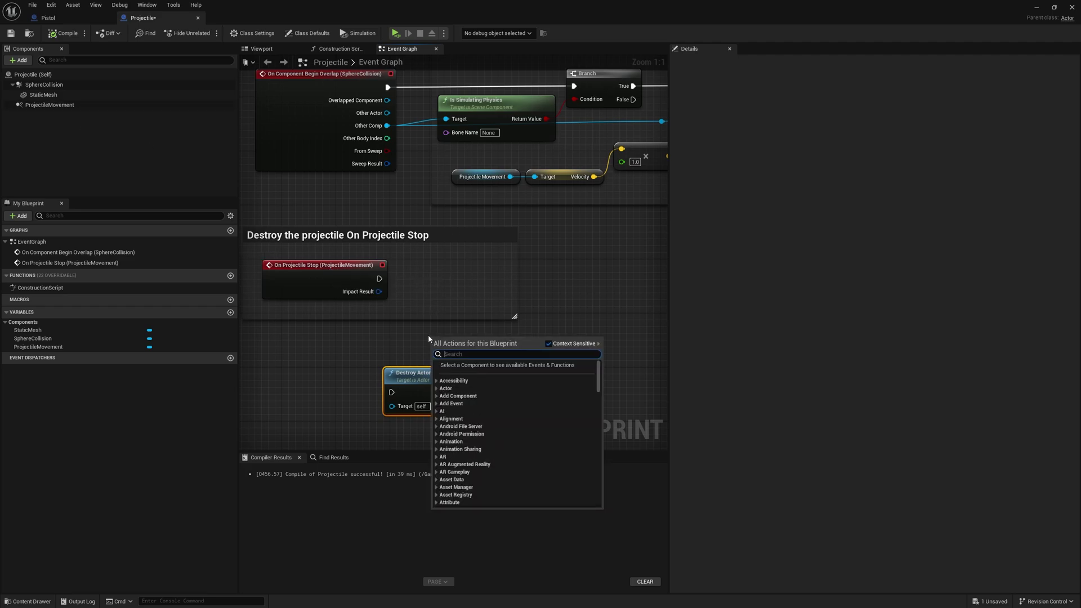
- Add a ProjectileMovement component reference to the event graph and create a Deactivate node targeting it
left_click(54, 106)
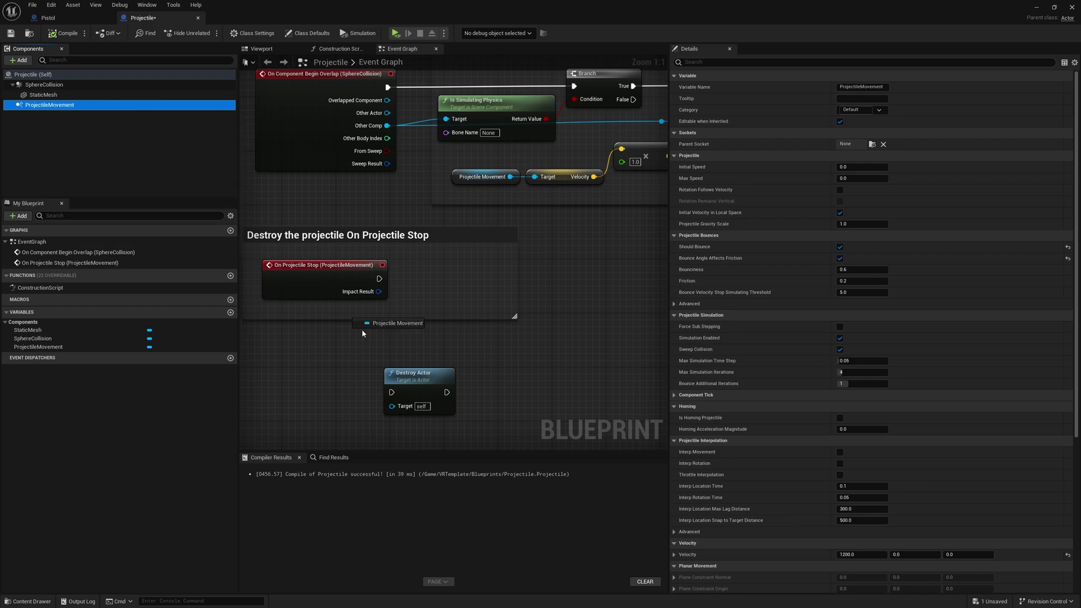
left_click_drag(366, 333, 549, 305)
type("dosa")
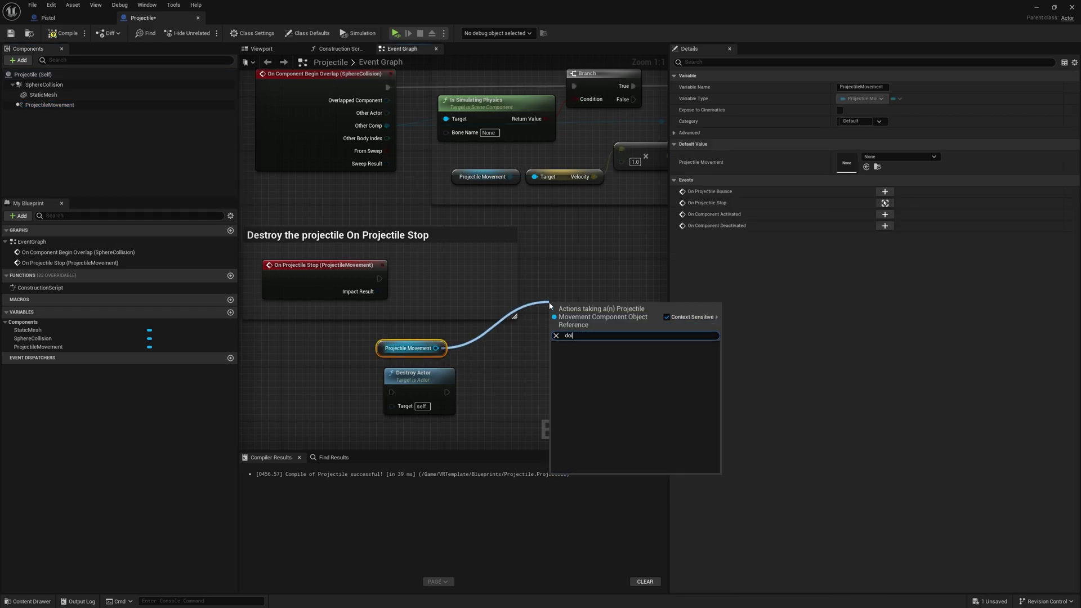
key("BackSpace")
key("BackSpace")
key("BackSpace")
type("isa")
key("BackSpace")
key("BackSpace")
key("BackSpace")
key("BackSpace")
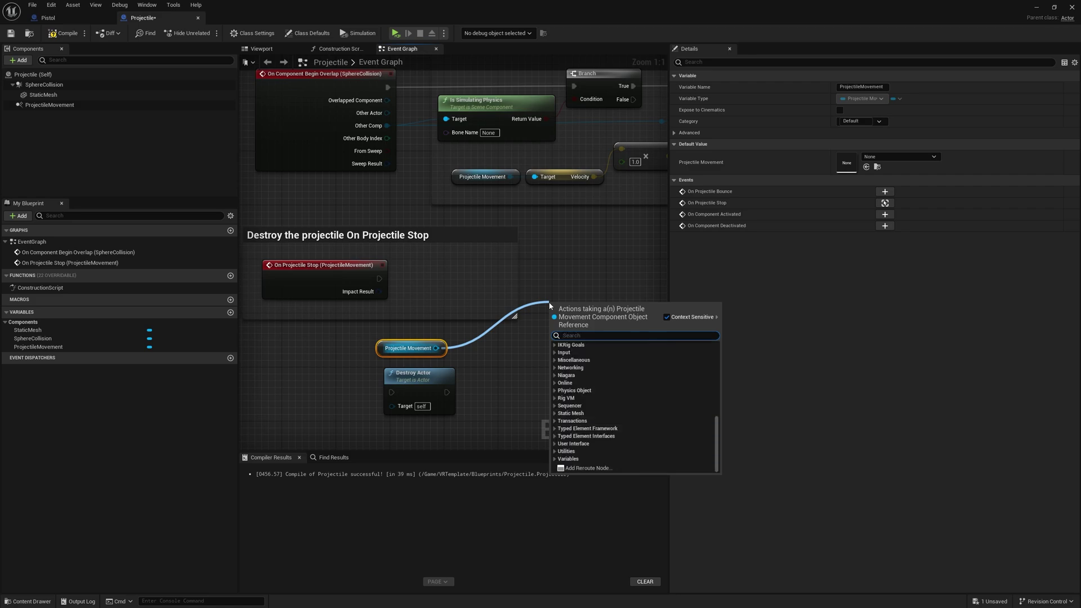
type("deactive")
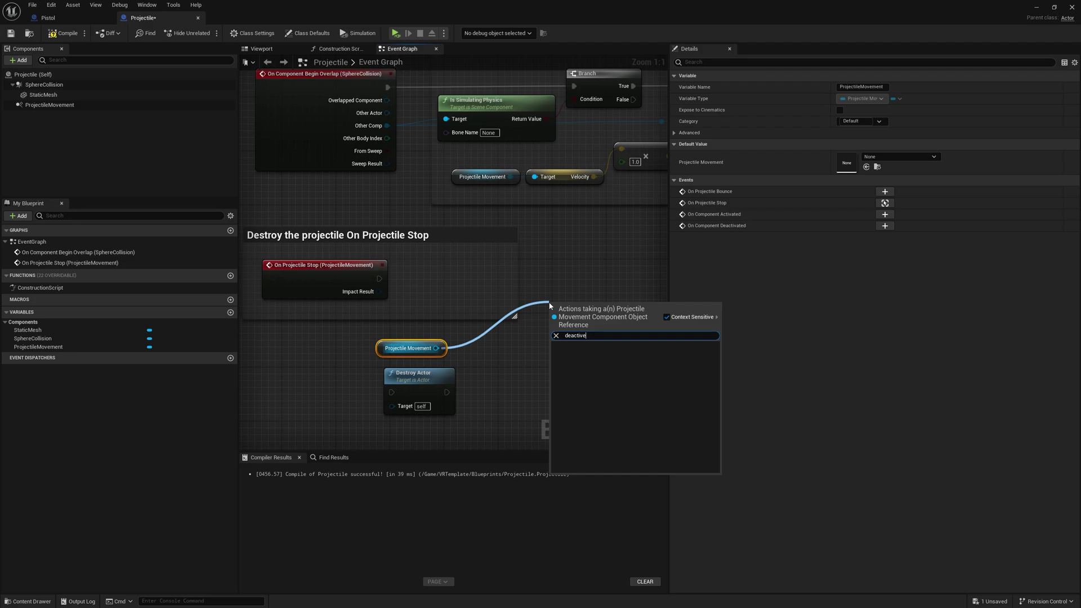
key("BackSpace")
left_click(581, 383)
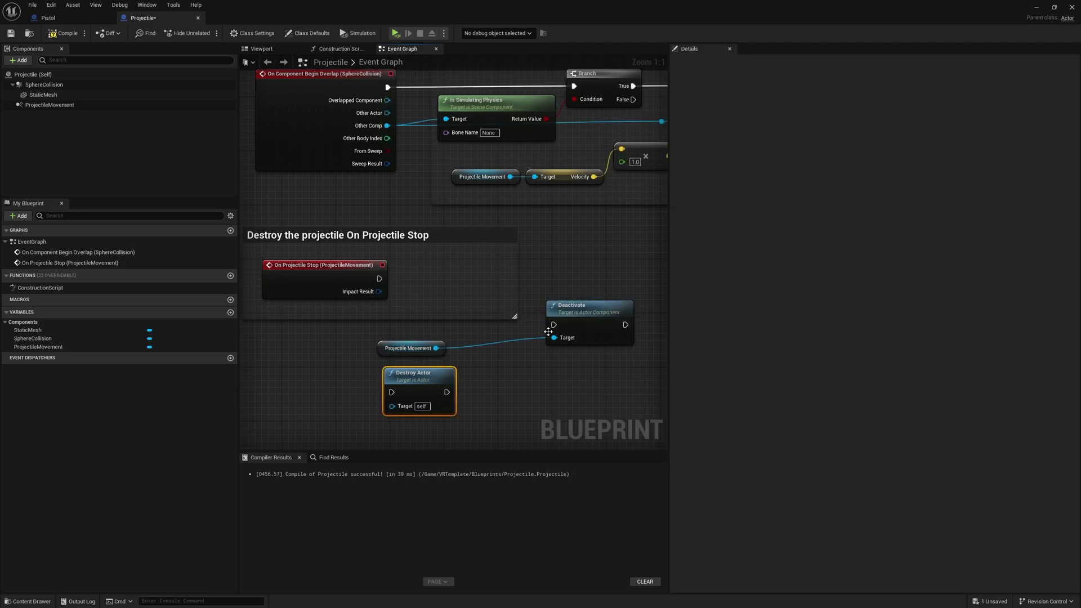
- Place Deactivate and its Projectile Movement reference beside the On Projectile Stop event and connect the event's execution to Deactivate
left_click_drag(555, 302, 457, 266)
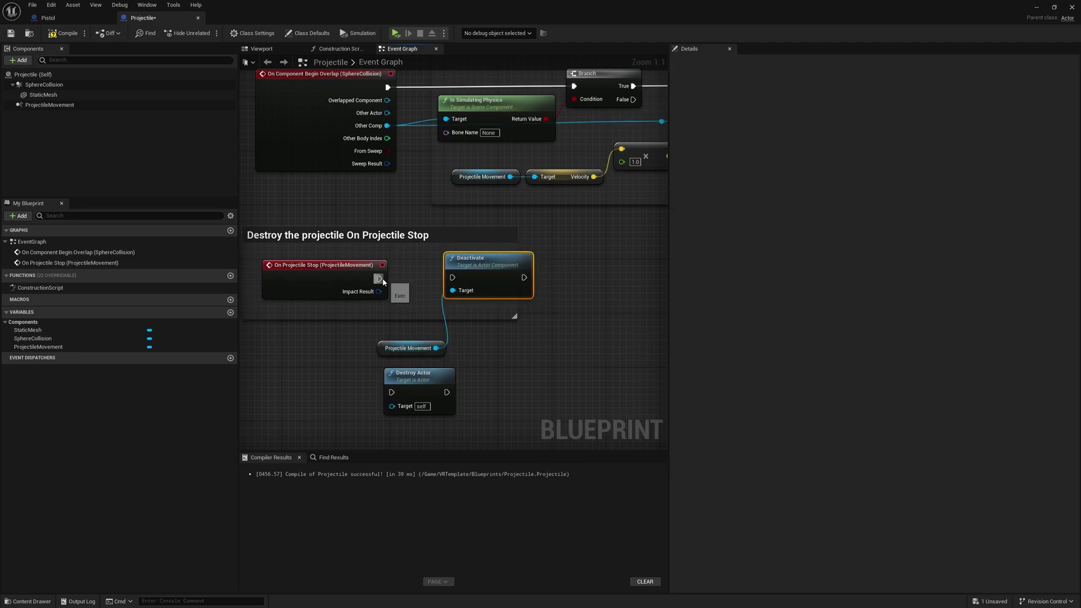
left_click_drag(379, 278, 452, 277)
left_click_drag(422, 343, 399, 309)
- Add a SphereCollision component reference to the graph, below and beside the Deactivate node
left_click_drag(44, 85, 575, 307)
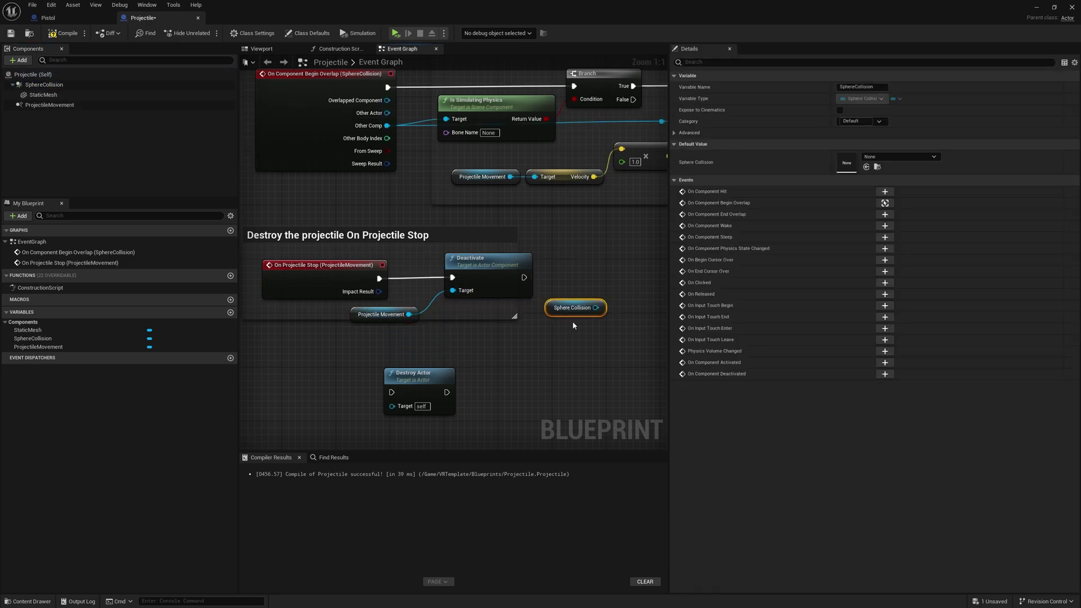
right_click_drag(573, 327, 489, 319)
left_click_drag(489, 316, 484, 341)
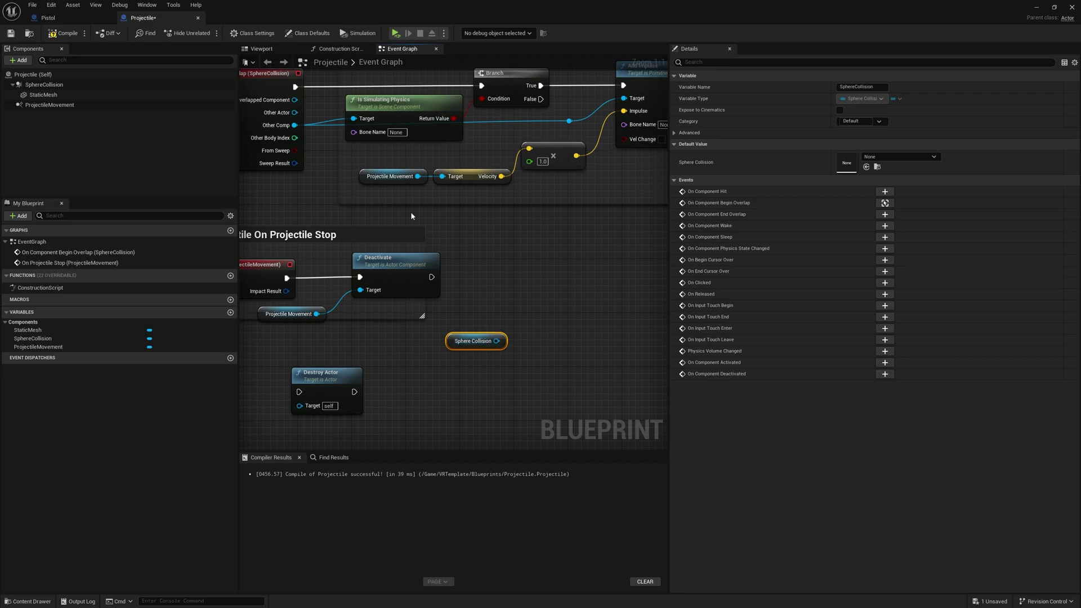
- Create a Set Simulate Physics node targeting Sphere Collision, run it after Deactivate, and enable its Simulate option
right_click_drag(408, 201, 397, 239)
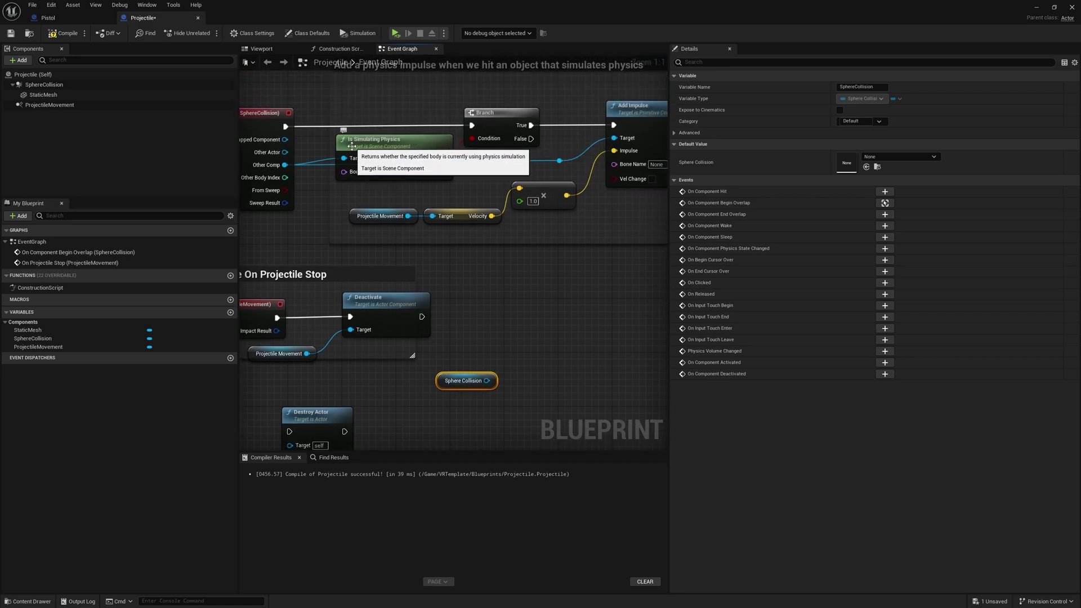
right_click_drag(320, 152, 340, 167)
right_click_drag(619, 140, 520, 152)
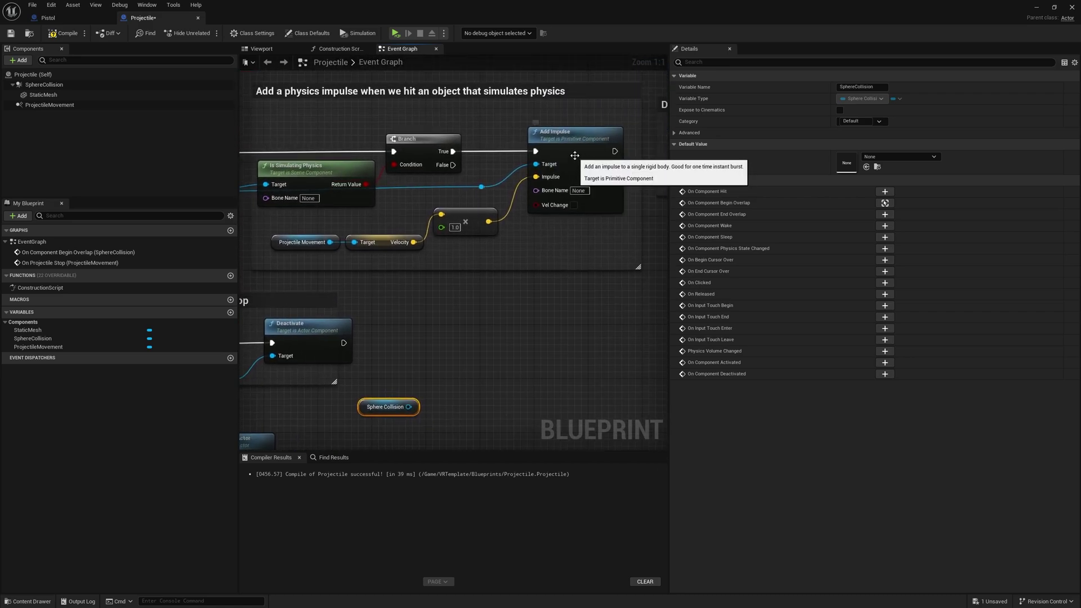
right_click_drag(400, 201, 488, 188)
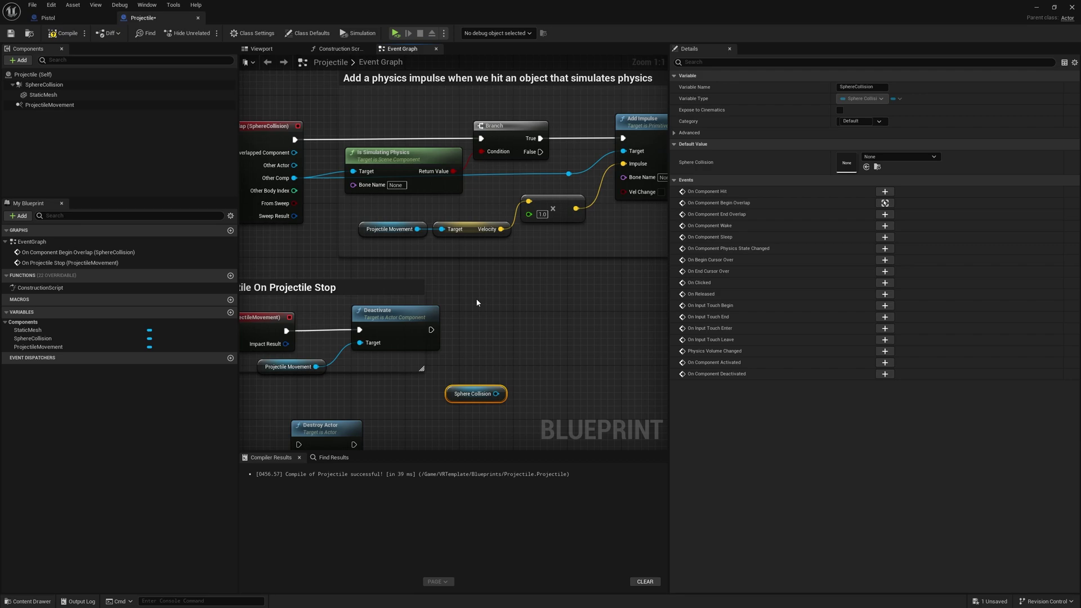
right_click_drag(477, 302, 428, 312)
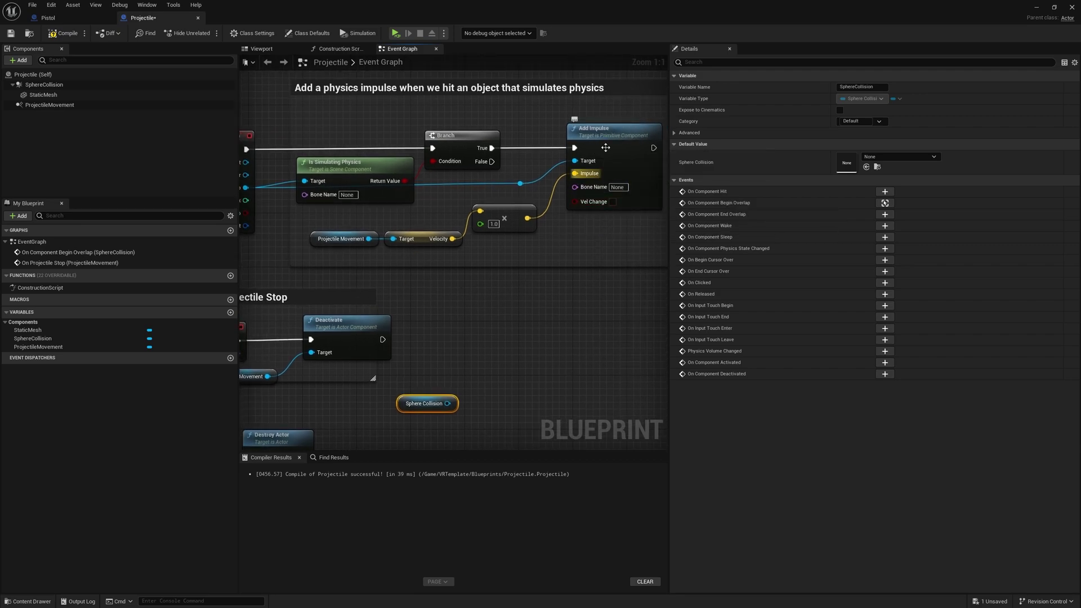
right_click_drag(481, 253, 515, 235)
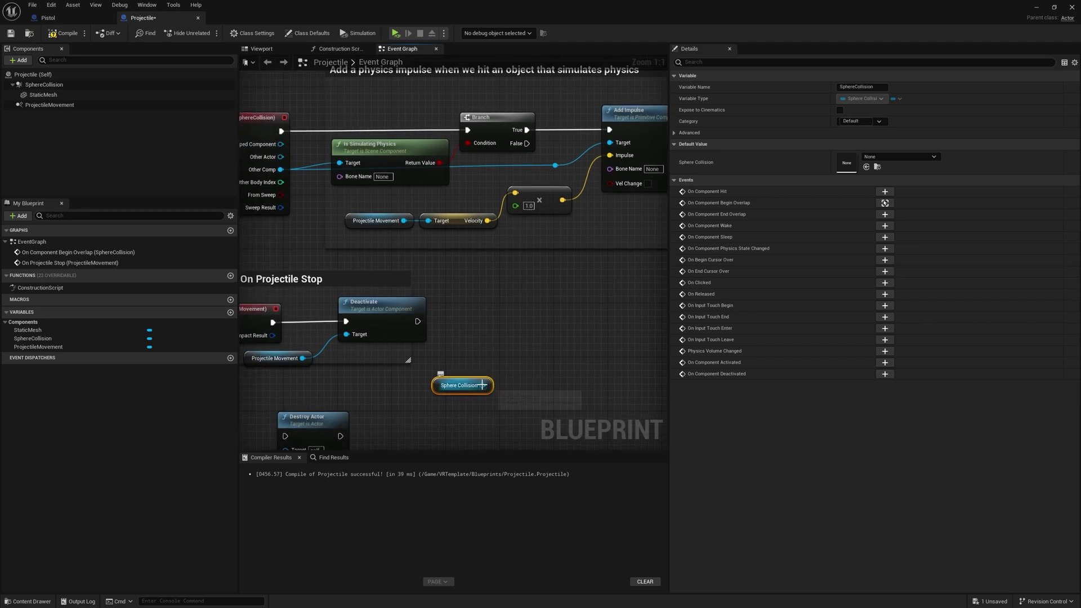
left_click_drag(483, 386, 497, 346)
type("set simulate physics")
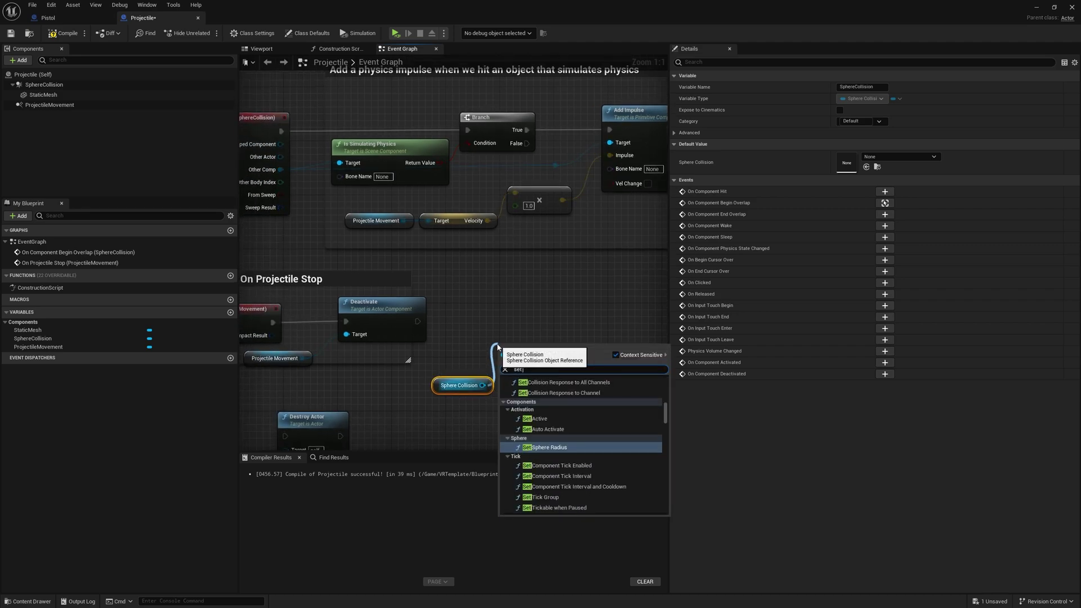
key("Return")
left_click_drag(497, 344, 511, 284)
left_click_drag(417, 321, 517, 310)
left_click(546, 341)
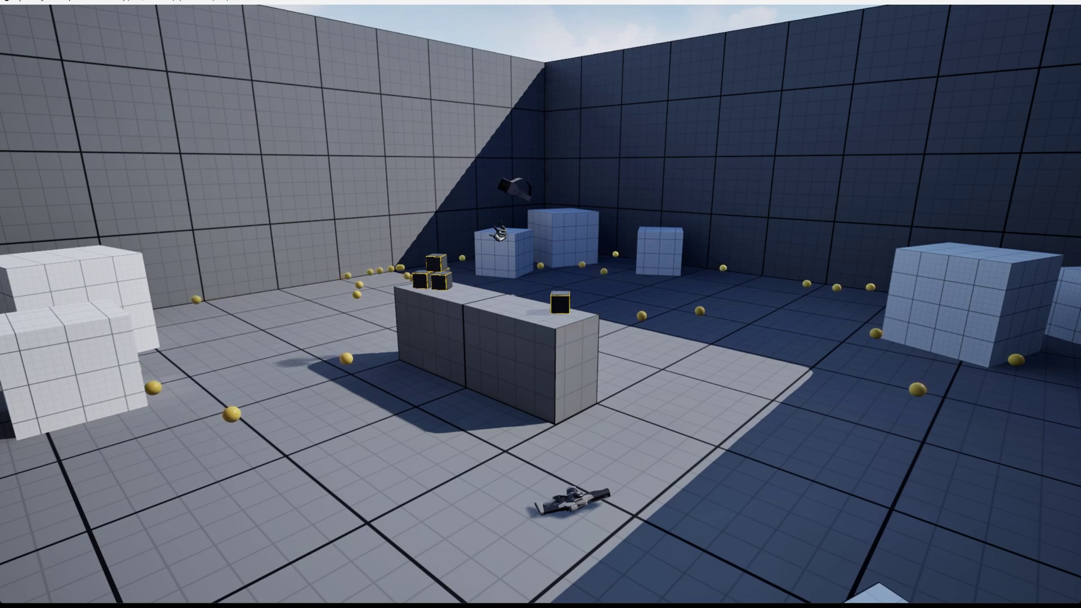
- End the play session, reopen the Projectile blueprint to check its ProjectileMovement component, and close it again
key("Escape")
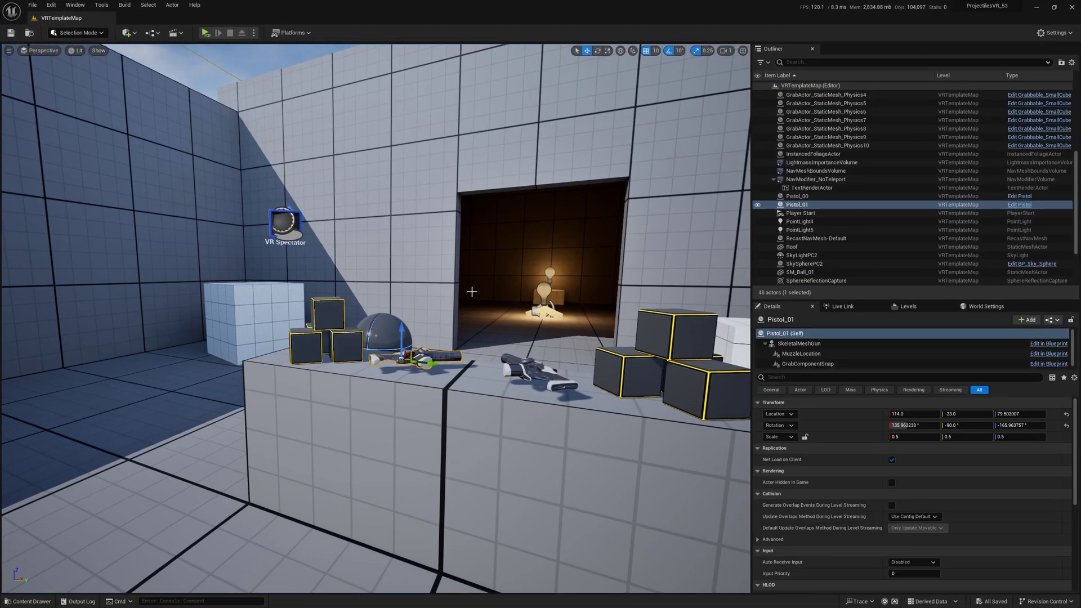
right_click_drag(210, 388, 256, 357)
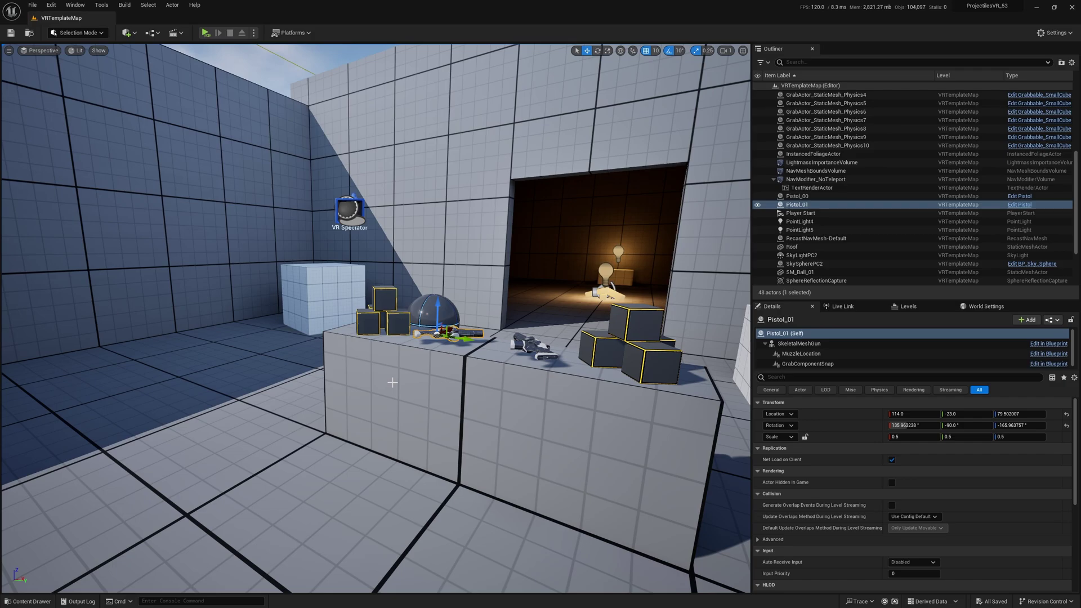
left_click_drag(393, 382, 415, 399)
key("ctrl+space")
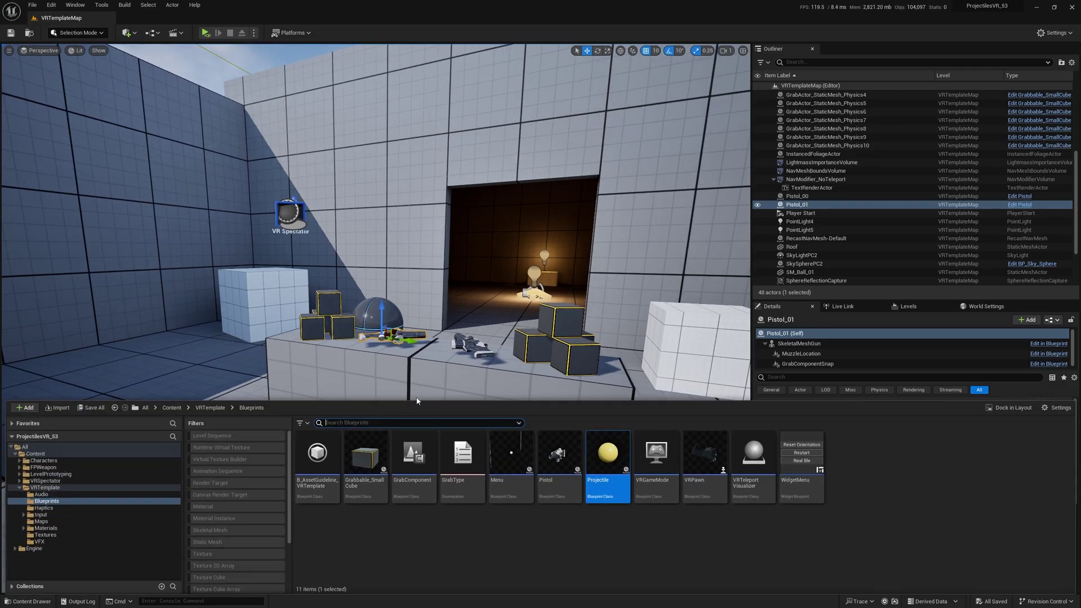
double_click(607, 454)
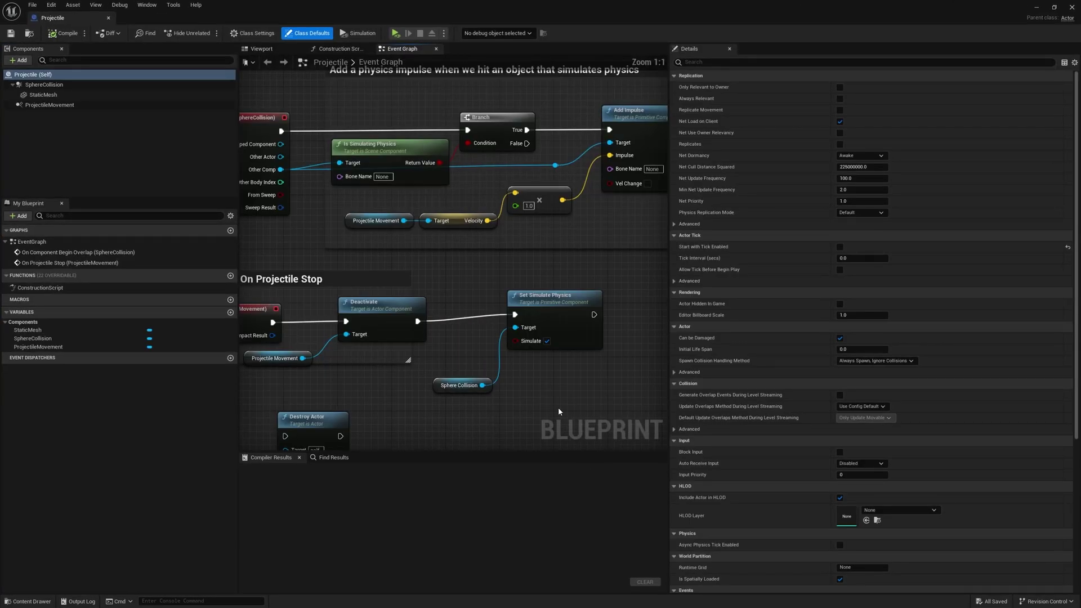
left_click(51, 104)
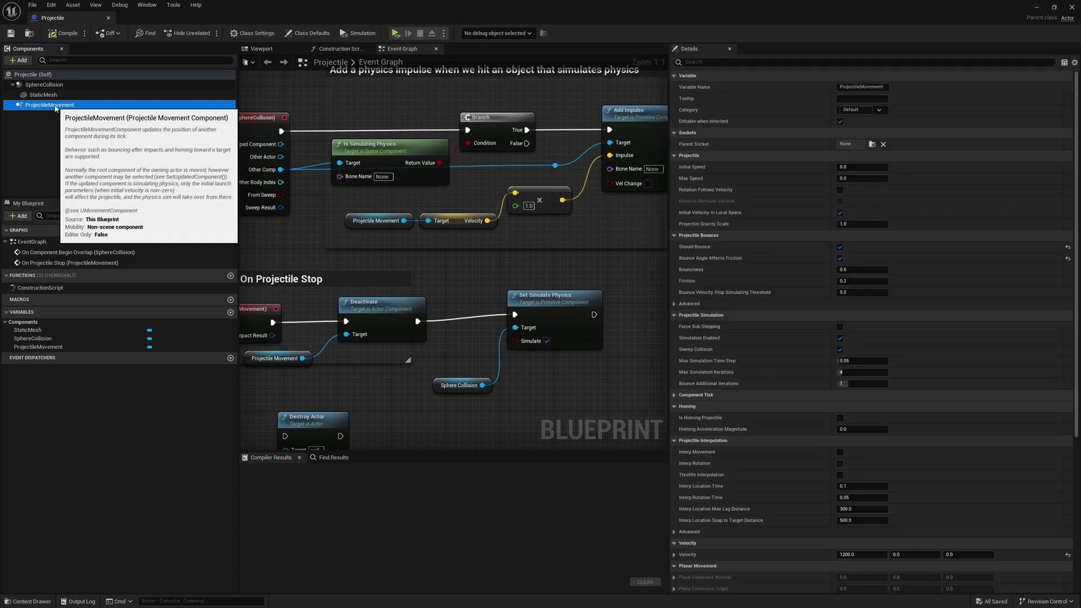
left_click(109, 19)
- Duplicate the Projectile blueprint in the VRTemplate Blueprints folder and name the copy Projectile_ProjMovement
key("ctrl+space")
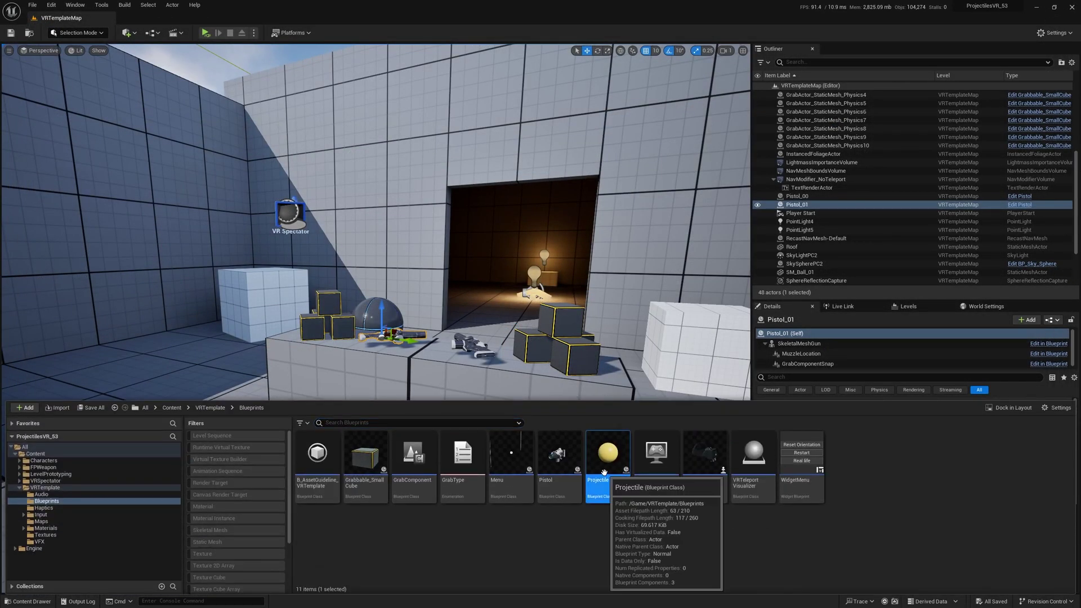
right_click(607, 457)
left_click(647, 313)
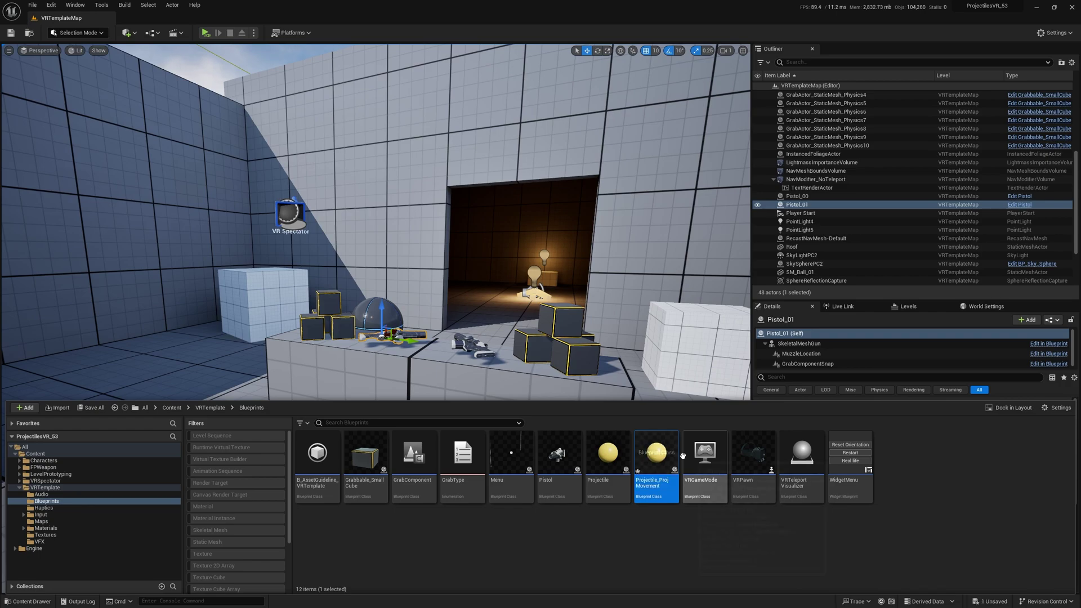
- Open the original Projectile blueprint and delete its ProjectileMovement component, accepting the loss of its bound events
double_click(607, 453)
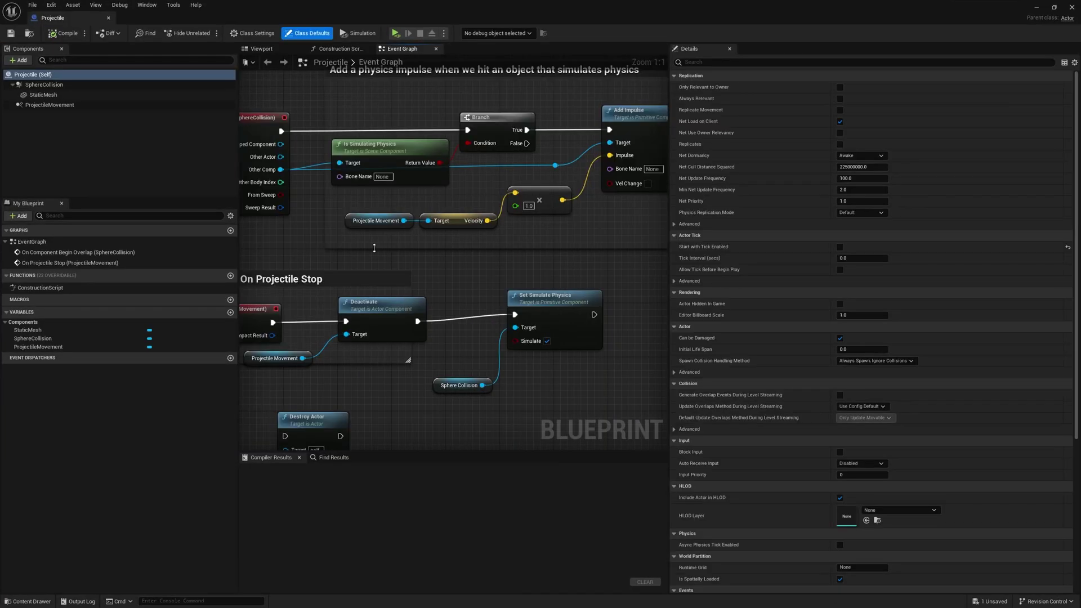
left_click(100, 107)
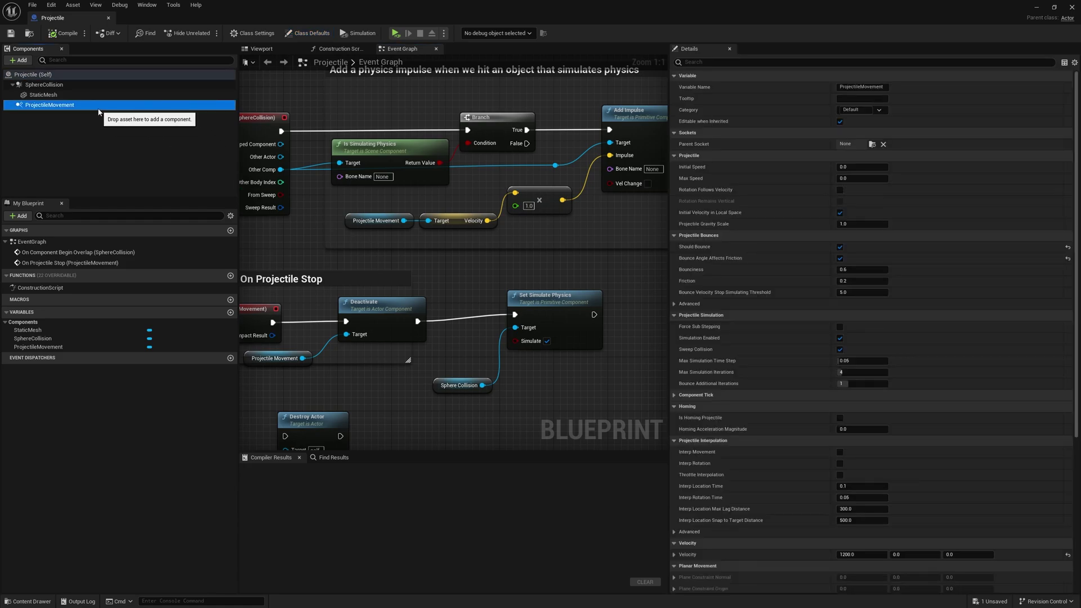
key("Delete")
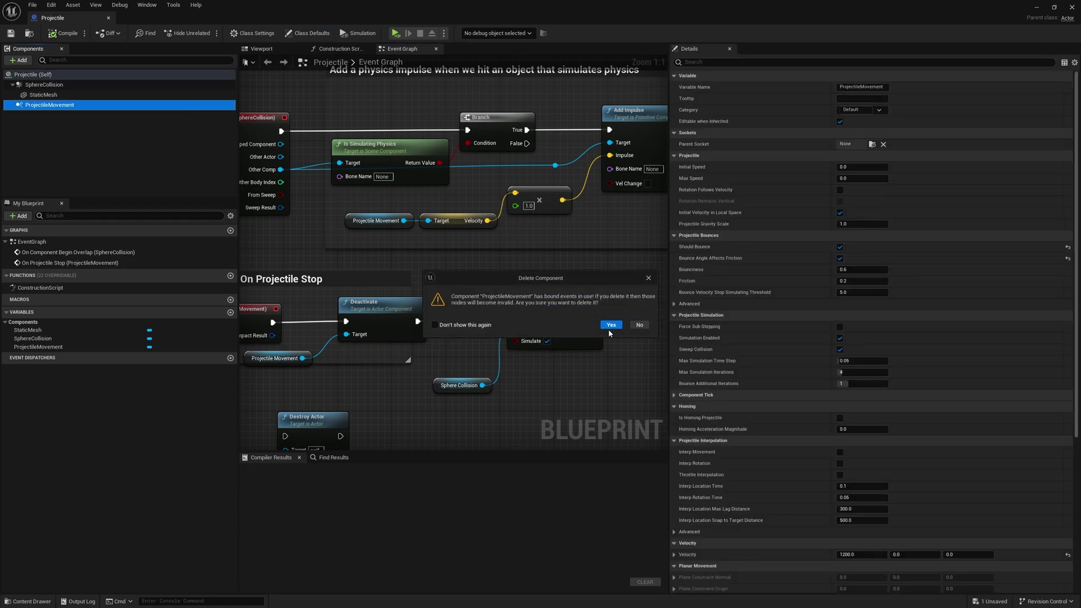
left_click(608, 326)
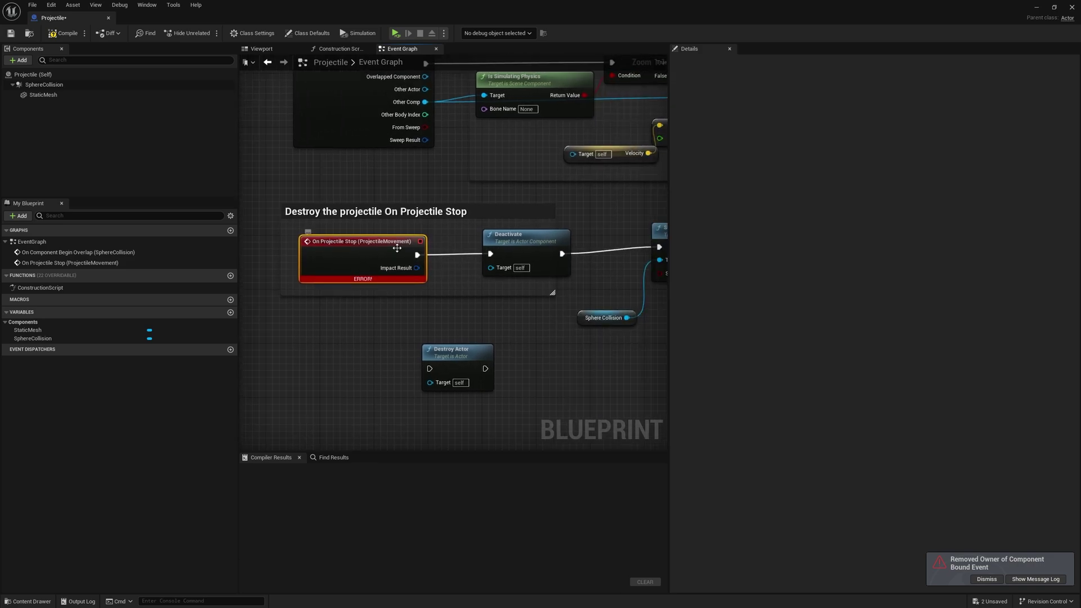
- Remove the On Projectile Stop event, Deactivate, Set Simulate Physics, Sphere Collision reference and loose Destroy Actor nodes from the graph
key("Delete")
left_click(456, 264)
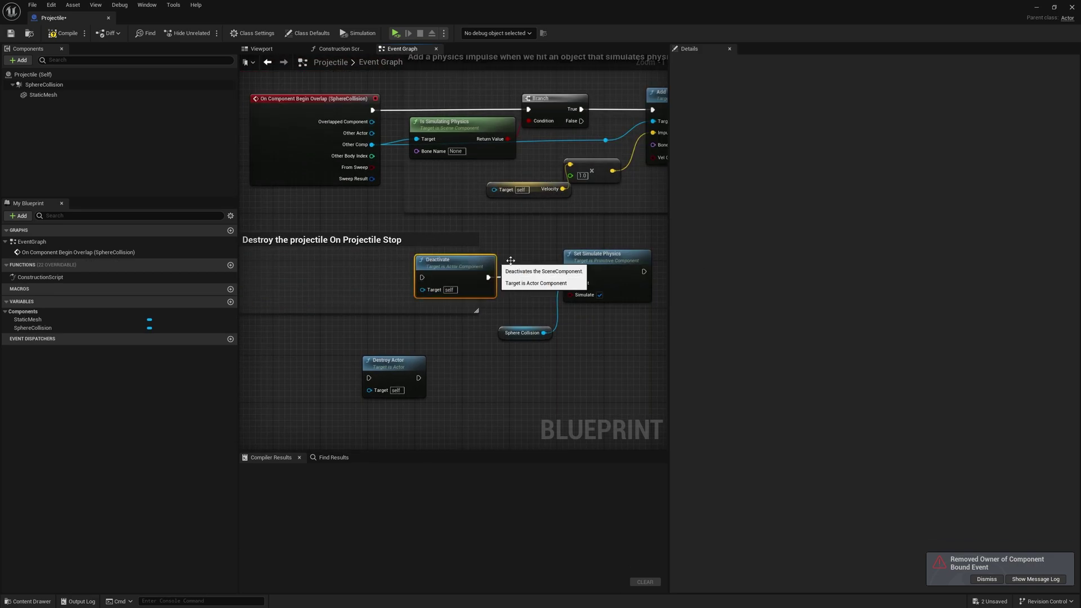
key("Delete")
left_click(596, 256)
key("Delete")
left_click(524, 333)
key("Delete")
left_click(393, 360)
key("ctrl+x")
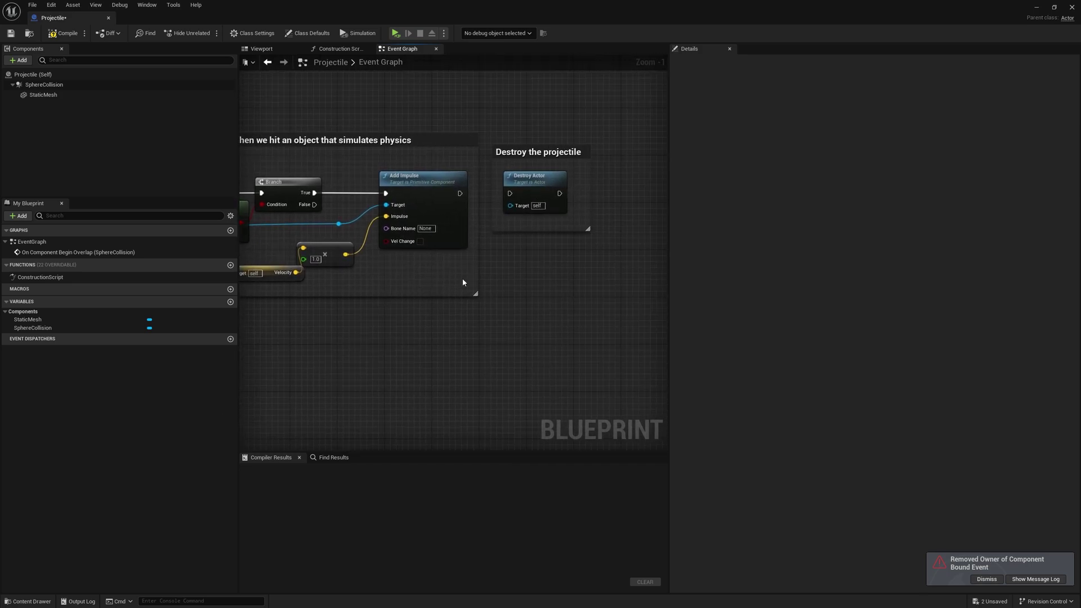
- Delete the empty "Destroy the projectile On Projectile Stop" comment box and widen the graph area
right_click_drag(505, 271, 636, 257)
left_click(340, 310)
key("Delete")
right_click_drag(356, 300, 402, 300)
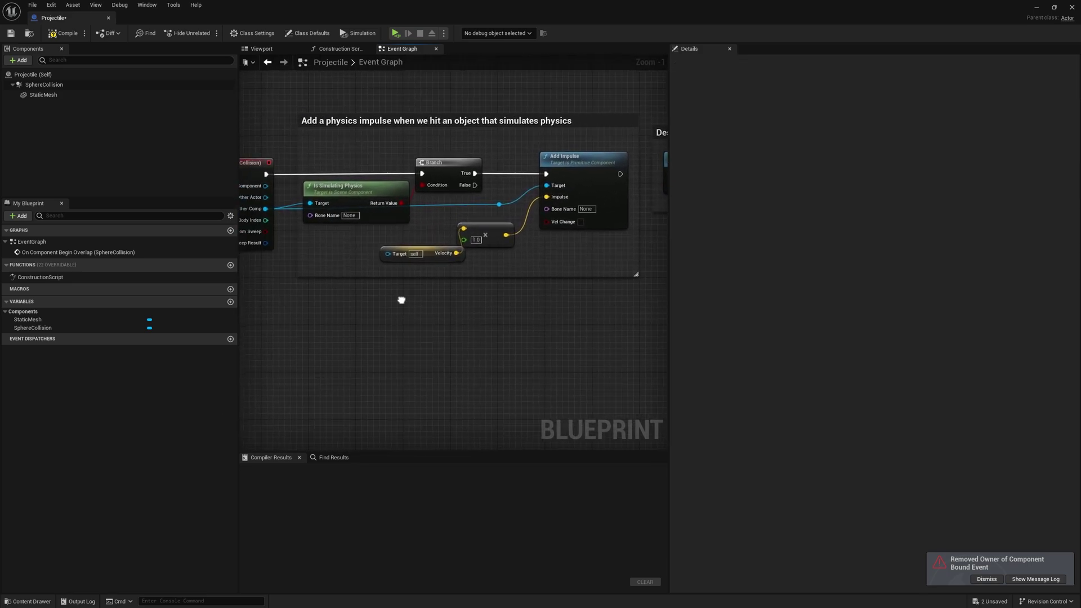
left_click_drag(668, 281, 831, 236)
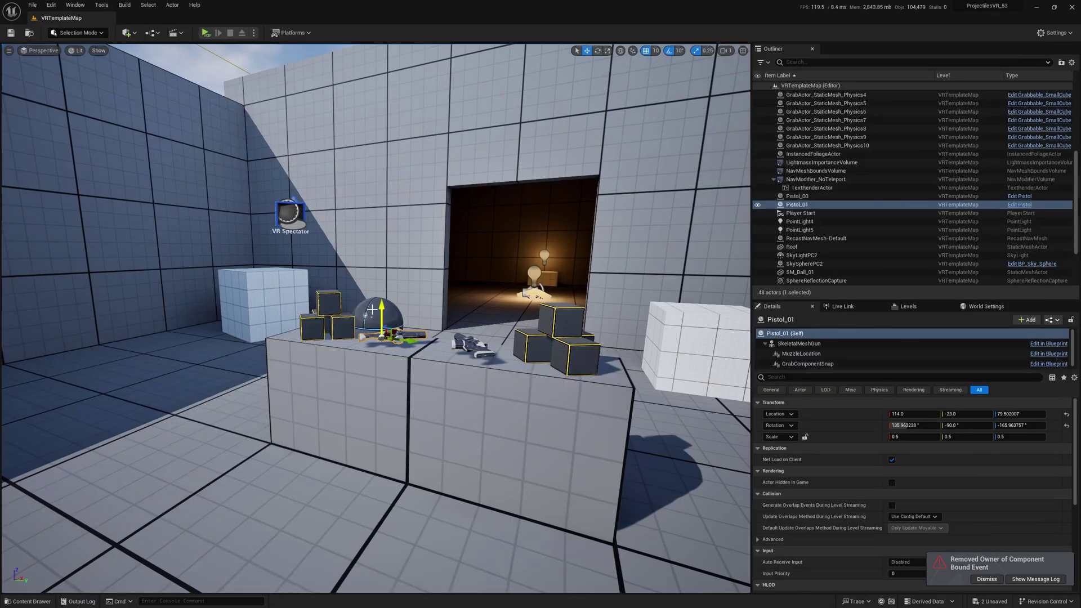
- In the level, review SM_Ball_01's physics and collision settings and duplicate the ball straight above the original
left_click(371, 309)
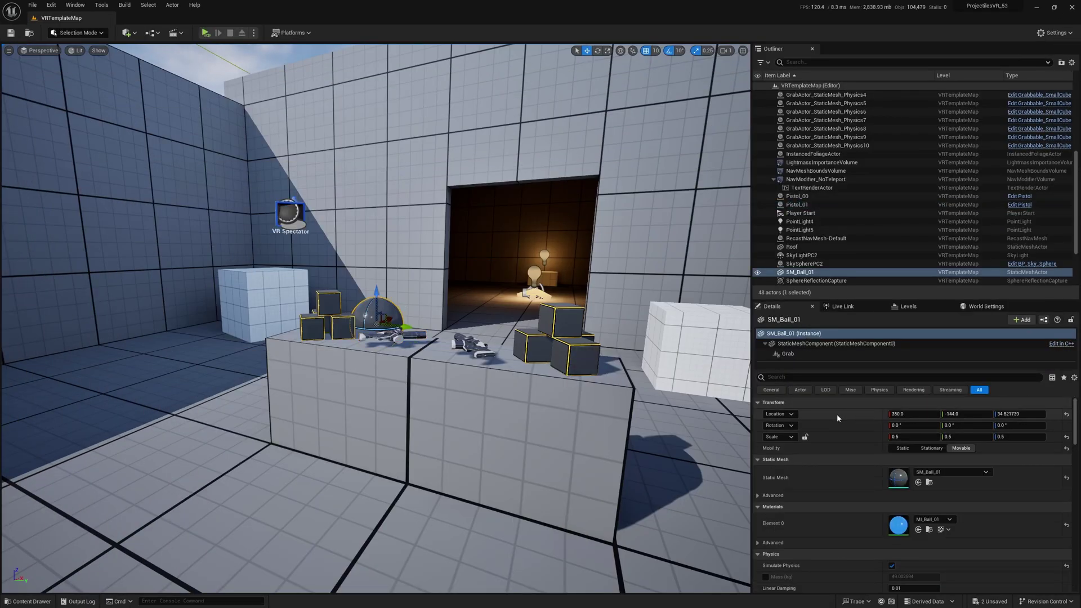
scroll(830, 413, "down", 5)
scroll(833, 426, "down", 3)
left_click_drag(380, 294, 382, 217, "alt")
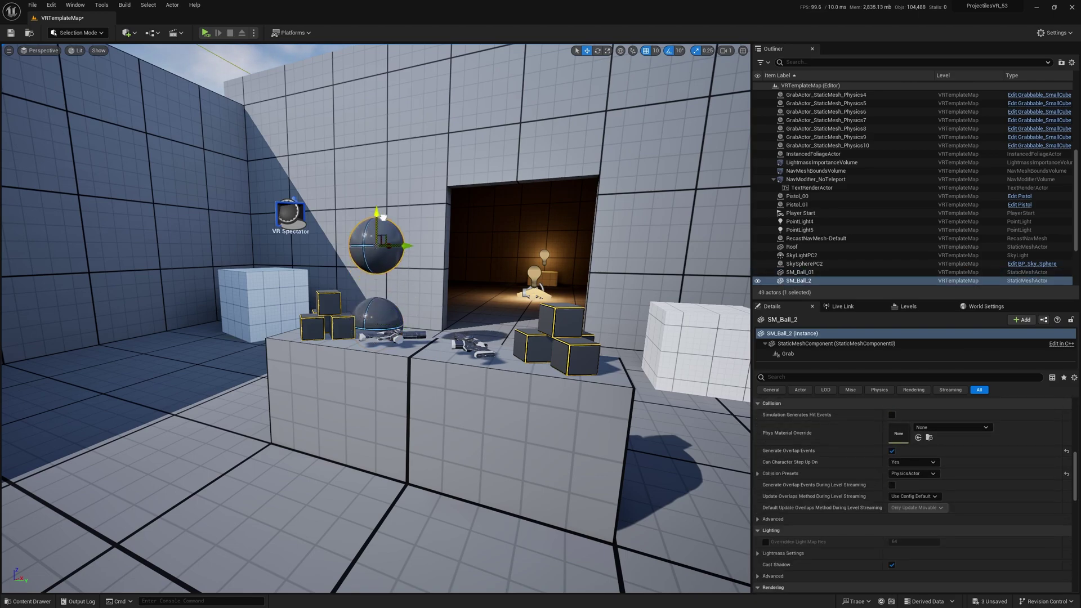
- Shift the duplicated ball sideways off the original and duplicate it again as a third, higher ball
left_click_drag(409, 258, 438, 256)
left_click_drag(406, 216, 369, 128, "alt")
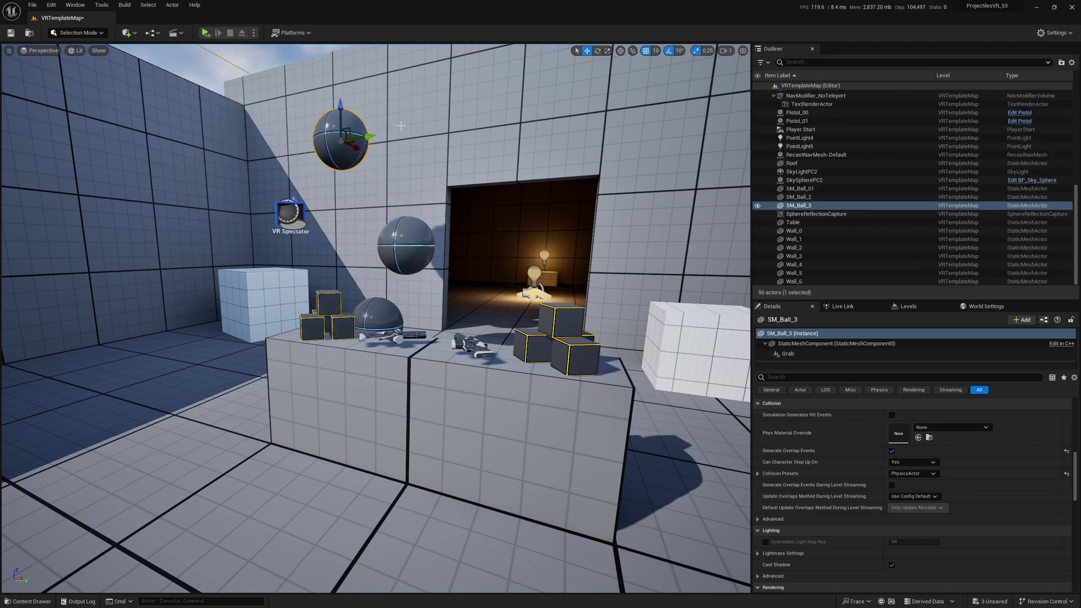
- Simulate the level to watch the three stacked balls fall and collide, and stop the simulation
left_click(254, 33)
left_click(299, 95)
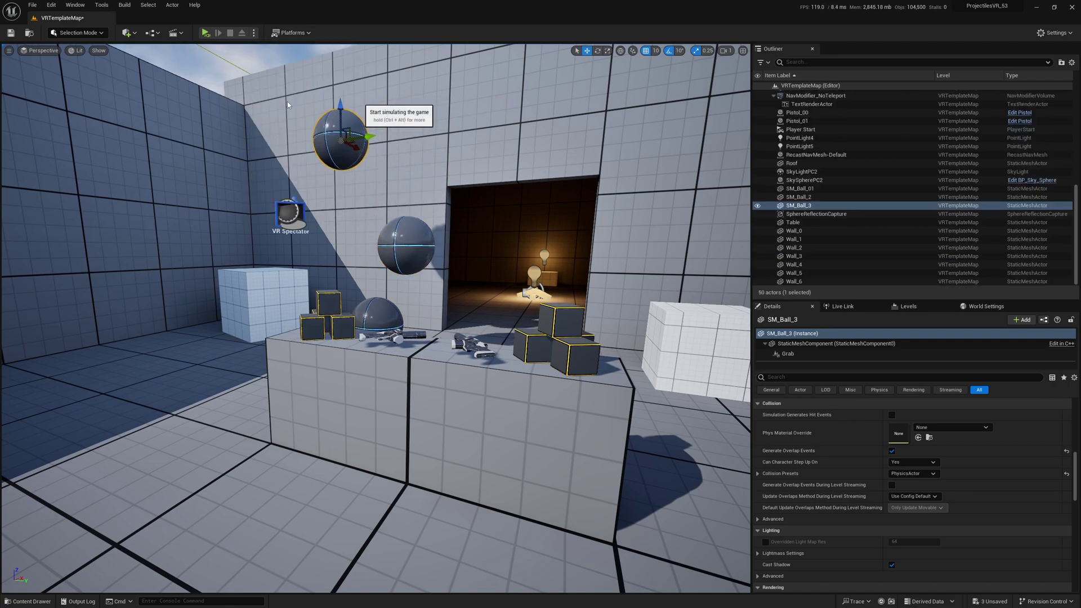
left_click(612, 321)
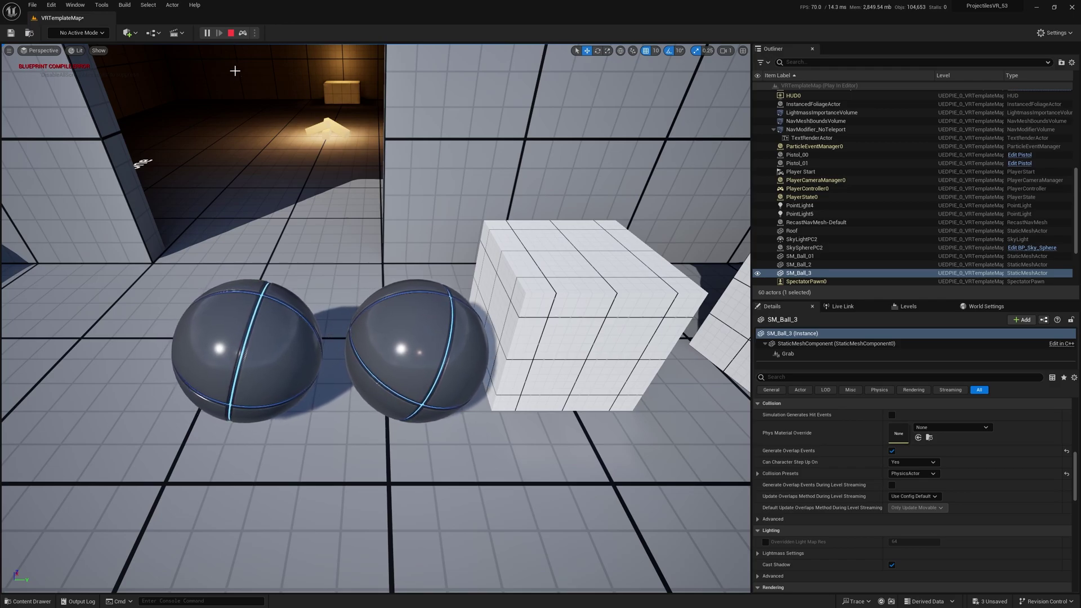
left_click(230, 33)
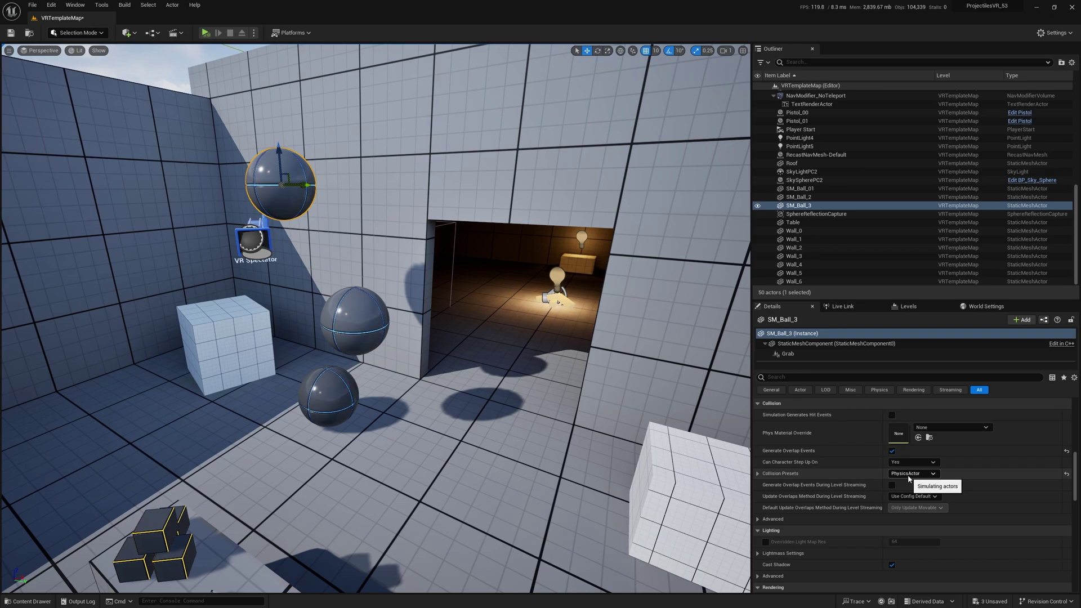
- Examine the trace and object responses in the third ball's PhysicsActor collision preset
left_click(758, 474)
scroll(758, 472, "down", 4)
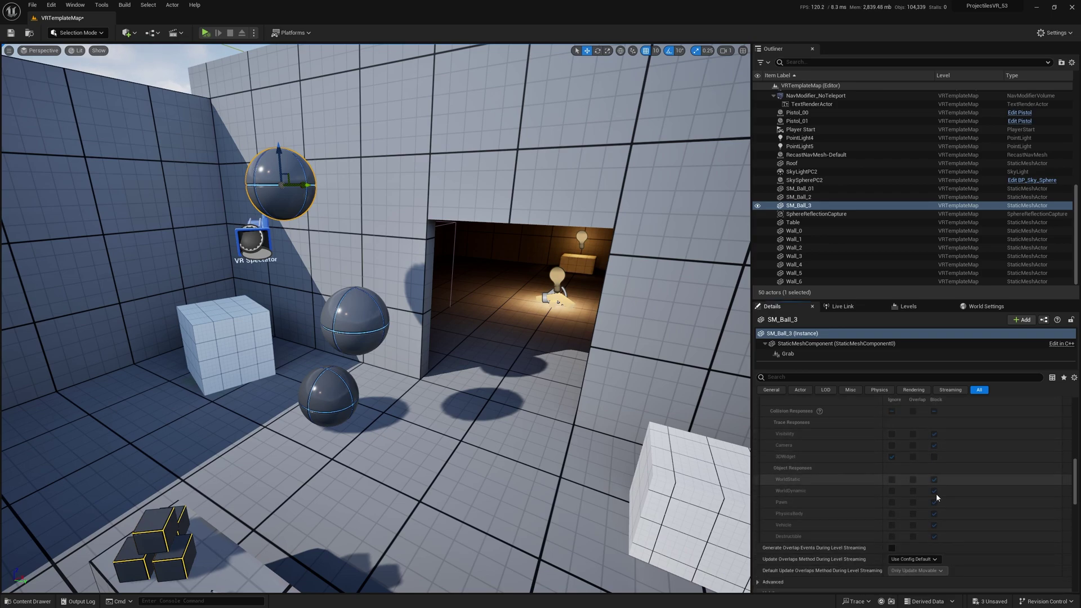
scroll(937, 501, "up", 1)
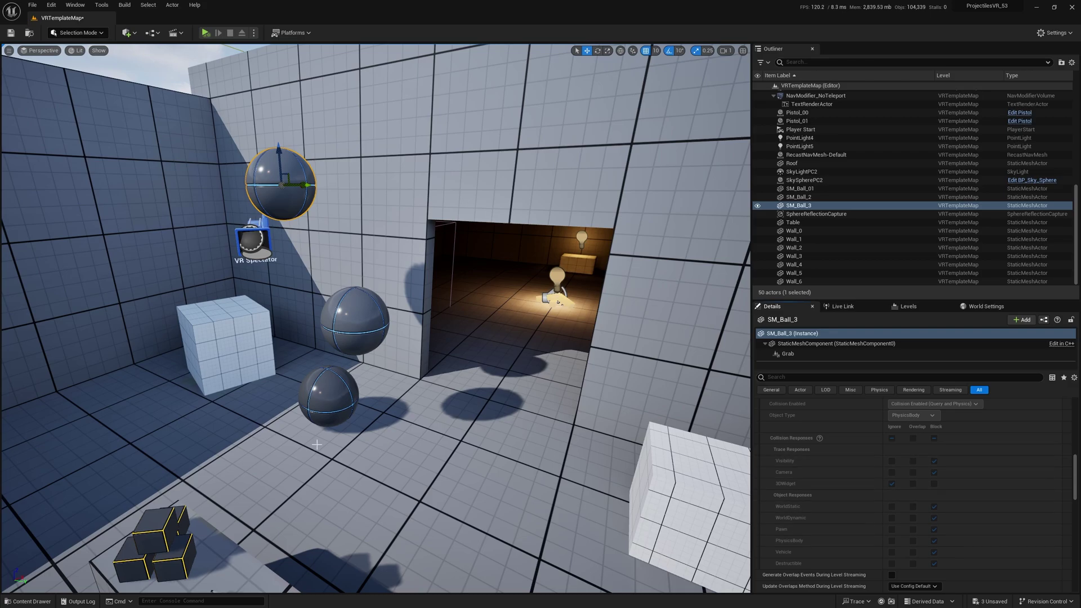
scroll(365, 470, "down", 6)
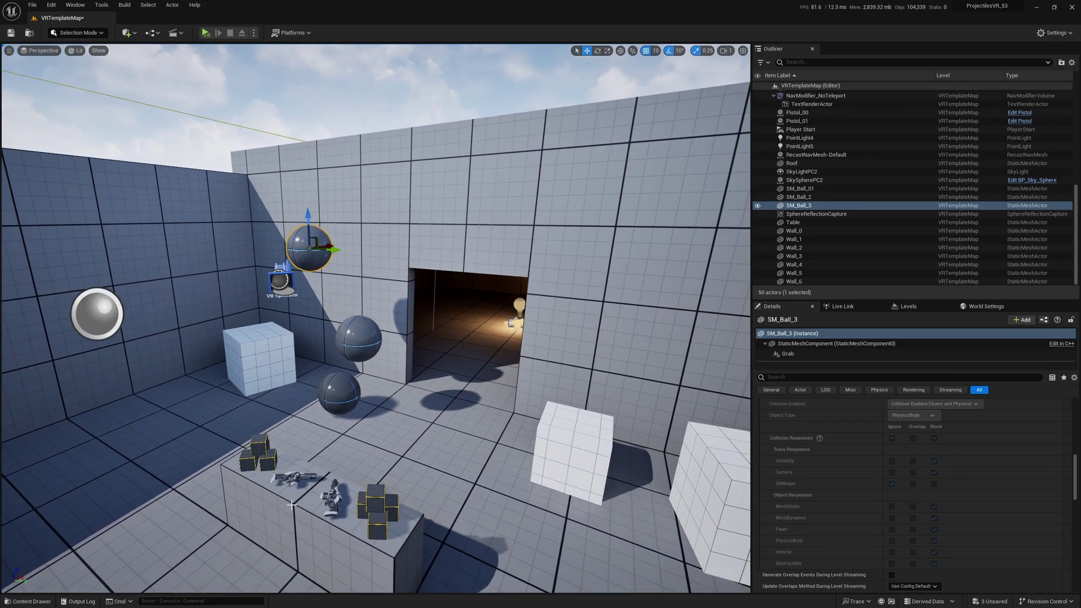
- Open the Projectile blueprint and space out the Velocity and Is Simulating Physics nodes in the event graph
key("ctrl+space")
double_click(608, 456)
left_click_drag(437, 261, 412, 281)
right_click_drag(472, 240, 507, 310)
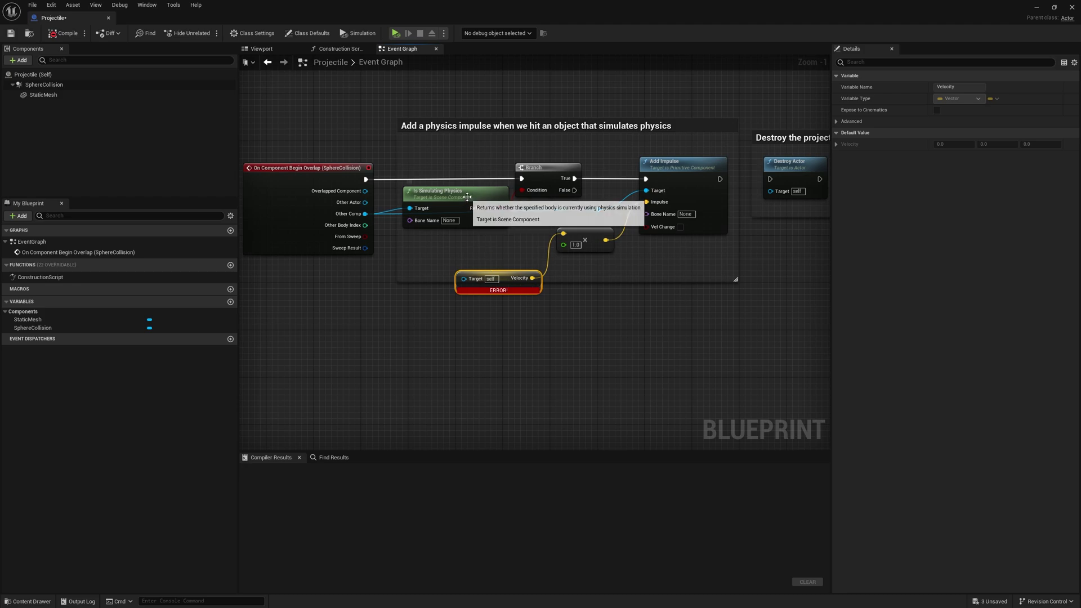
left_click_drag(467, 198, 467, 224)
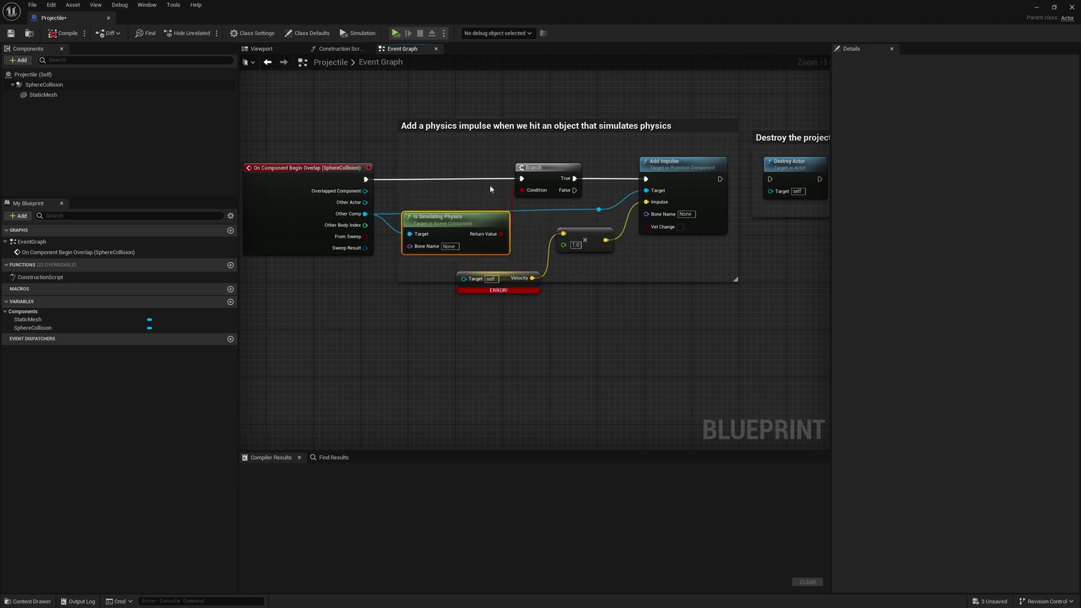
- Enable Simulate Physics on the SphereCollision component
left_click(44, 85)
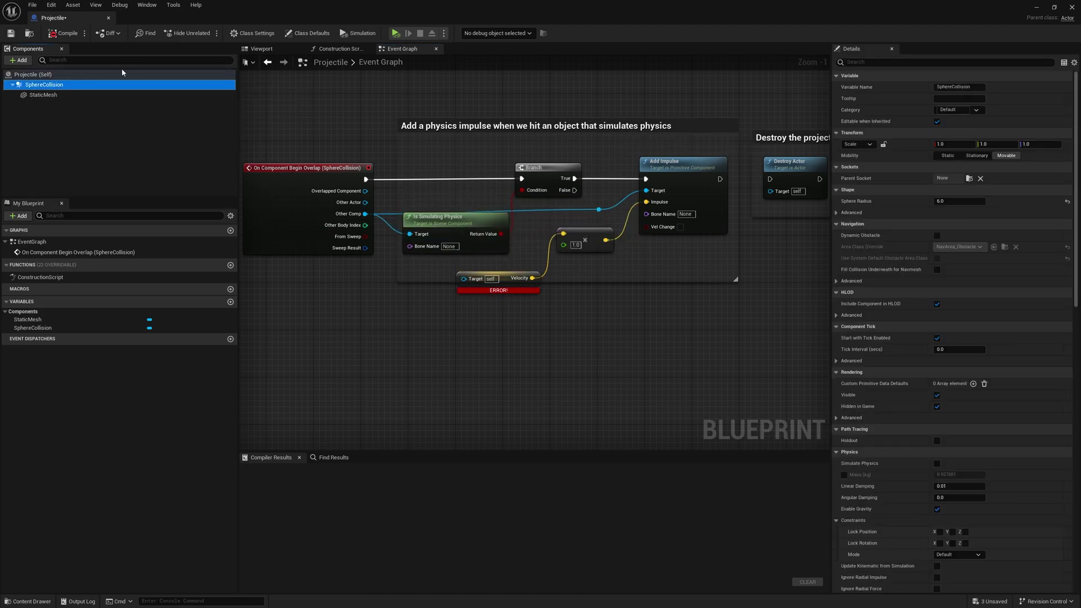
left_click(881, 63)
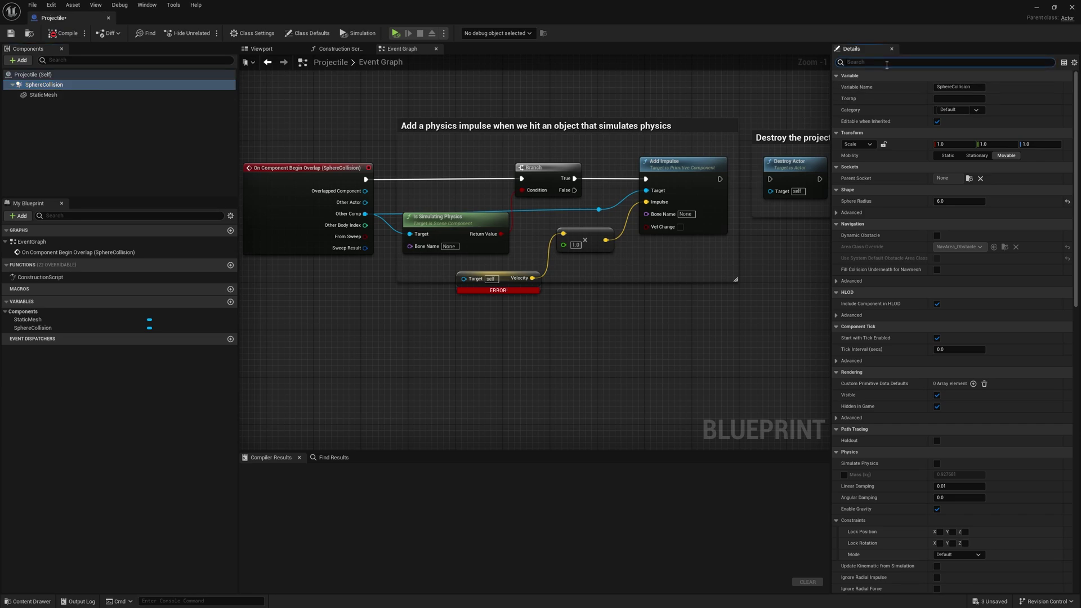
type("simulate")
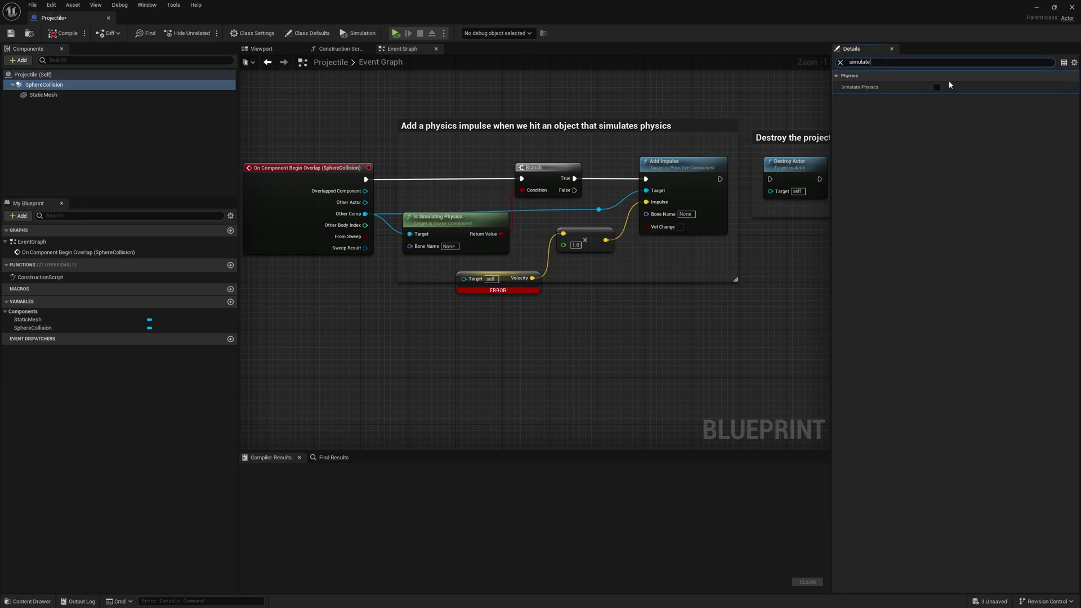
left_click(936, 87)
key("BackSpace")
- Set the SphereCollision's collision object type to PhysicsBody, keeping Collision Enabled at Query and Physics
scroll(913, 371, "down", 10)
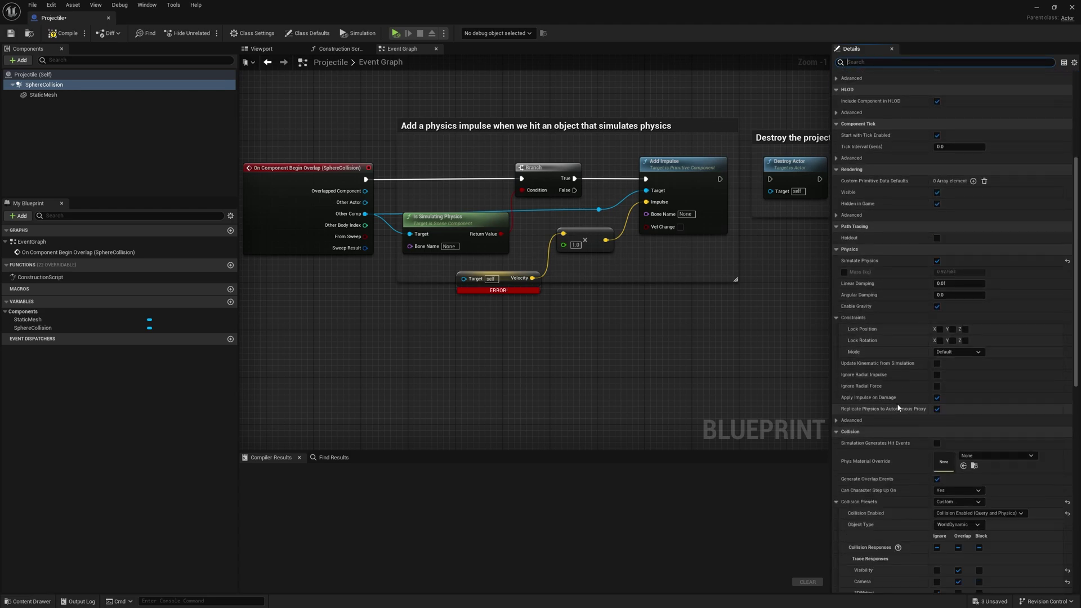
scroll(882, 374, "down", 2)
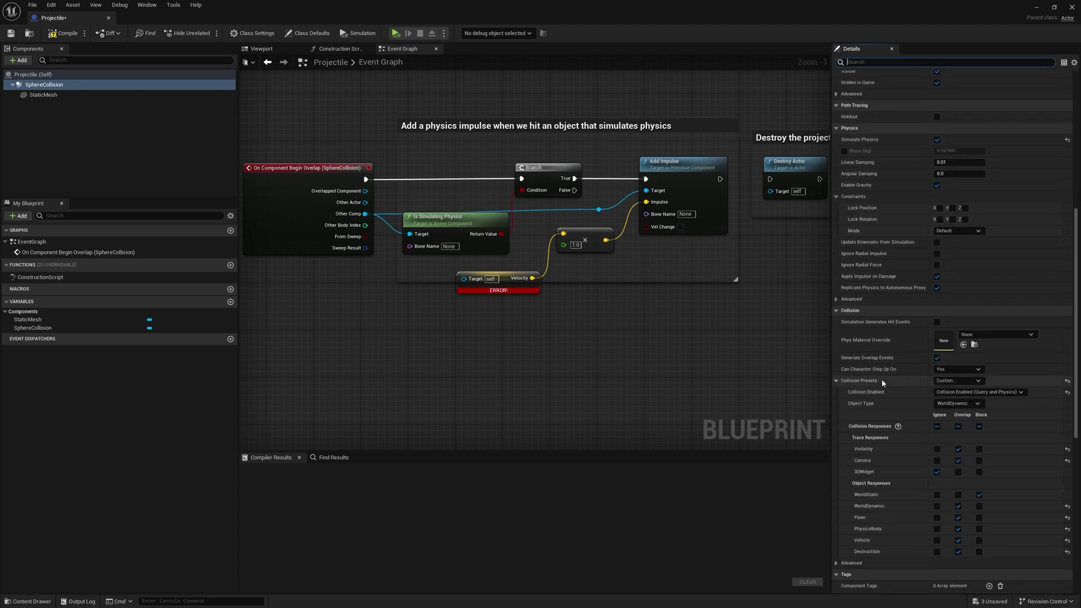
left_click(978, 404)
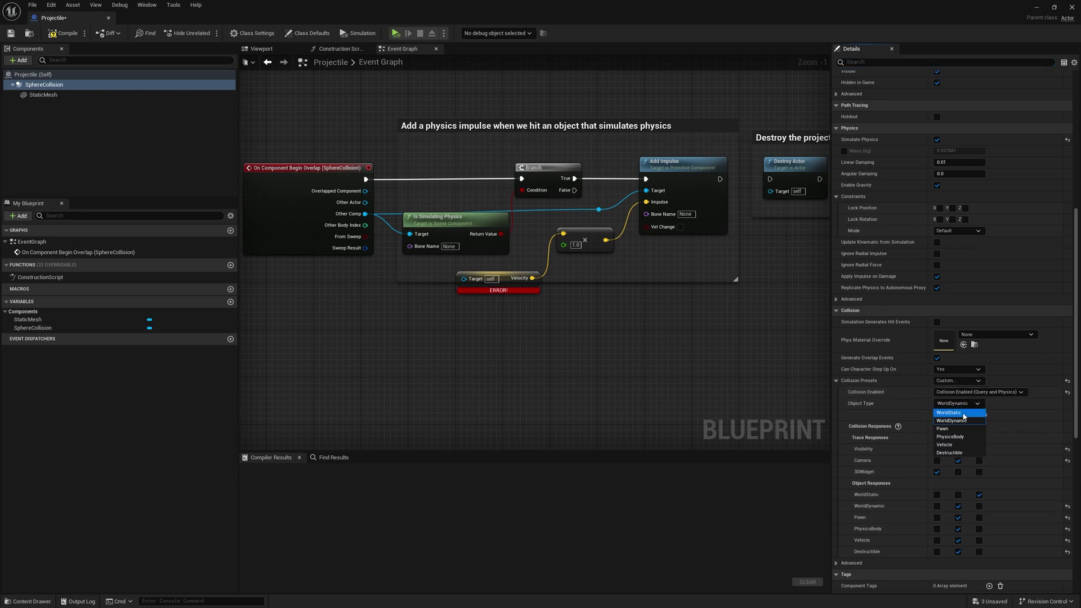
left_click(957, 438)
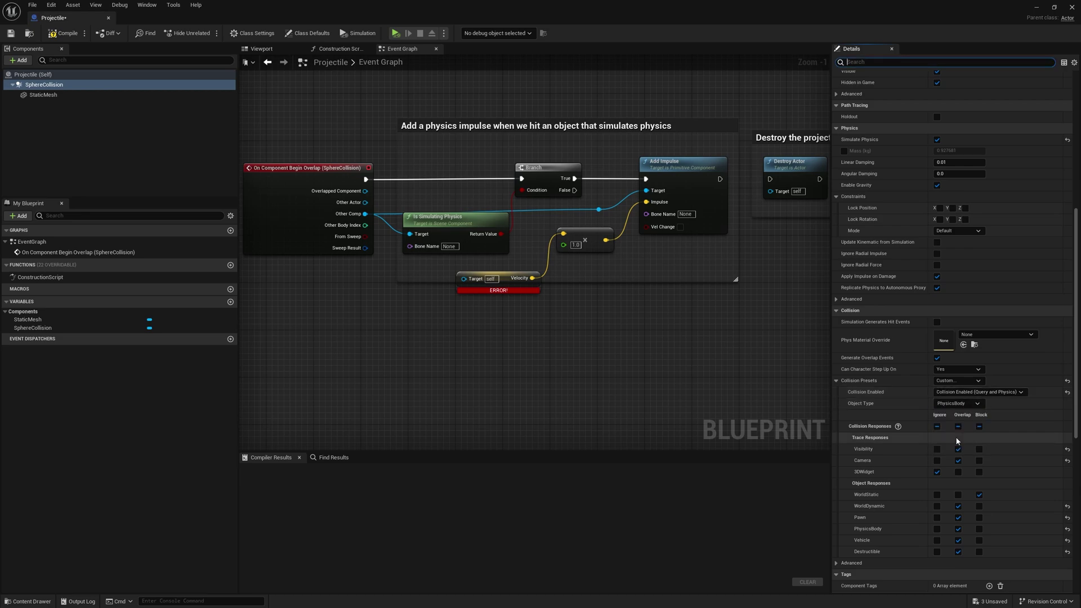
left_click(999, 394)
left_click(982, 425)
- Set SphereCollision's responses to Block for Visibility, Camera, WorldDynamic, Pawn, PhysicsBody, Vehicle and Destructible
scroll(980, 440, "down", 2)
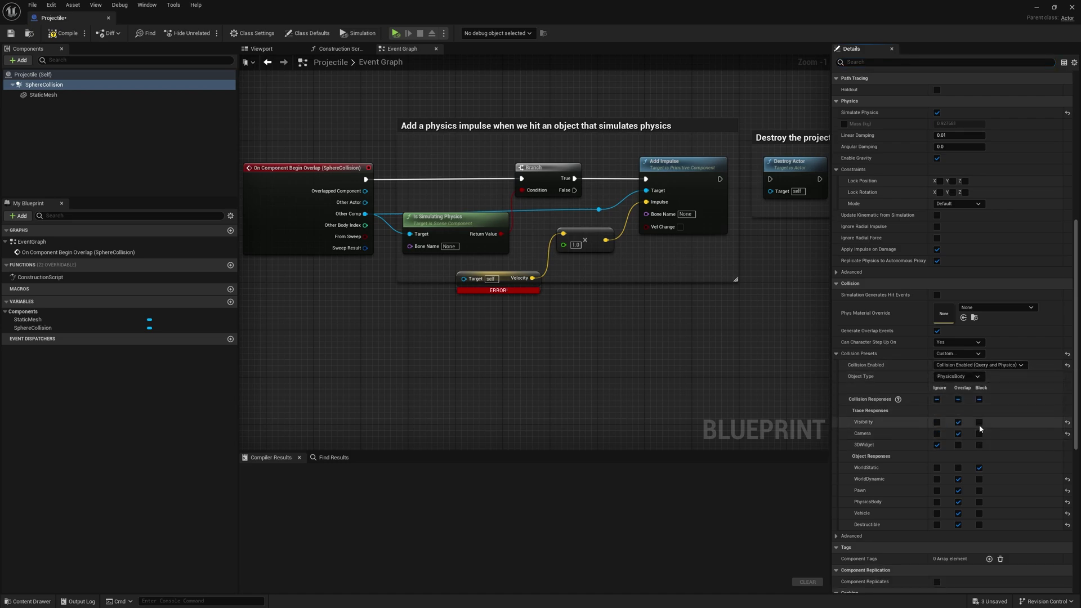
left_click(978, 433)
left_click(980, 490)
left_click(979, 501)
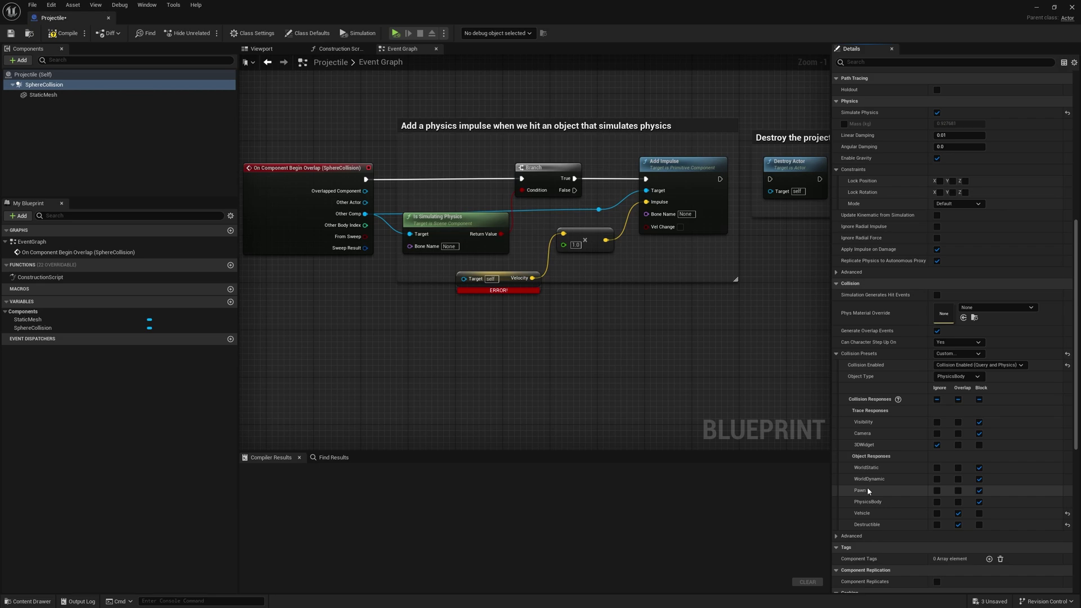
left_click(979, 514)
left_click(979, 524)
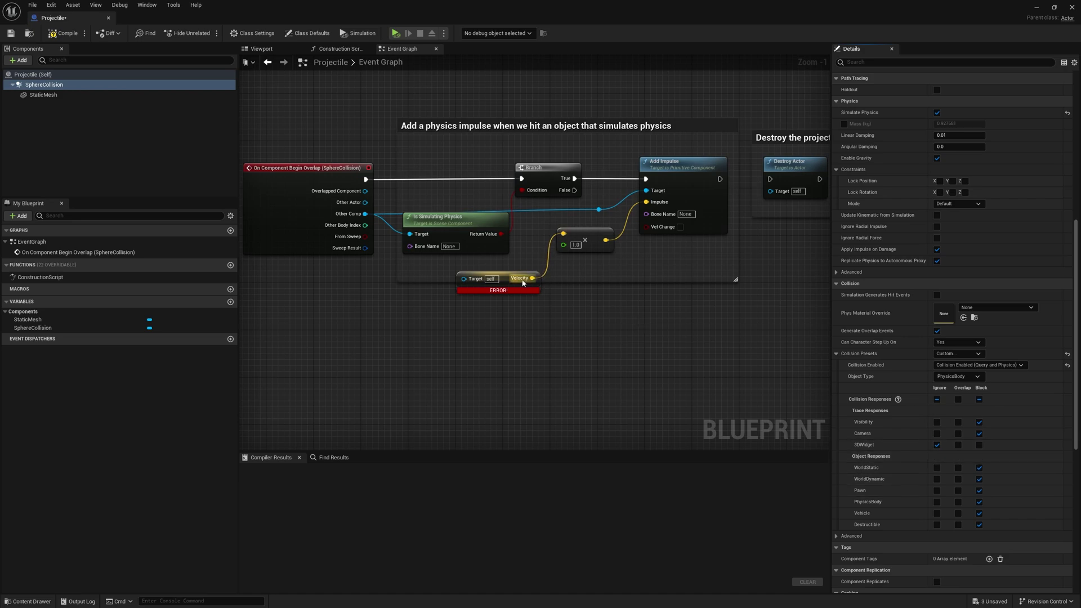
- Add a Sphere Collision reference to the event graph and connect it to a Get Component Velocity node
left_click_drag(511, 283, 523, 312)
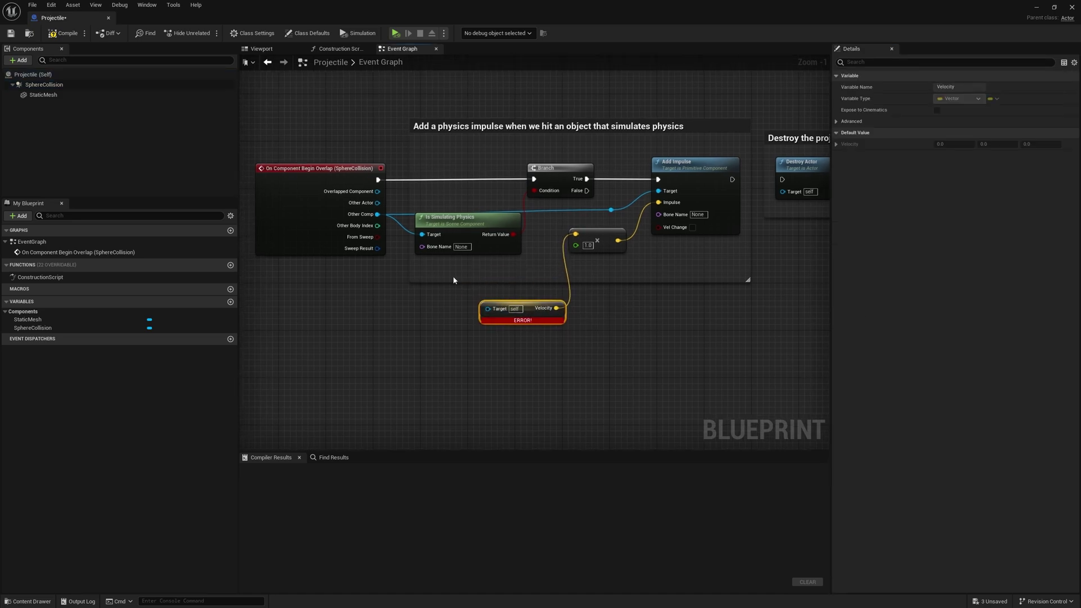
mouse_move(35, 85)
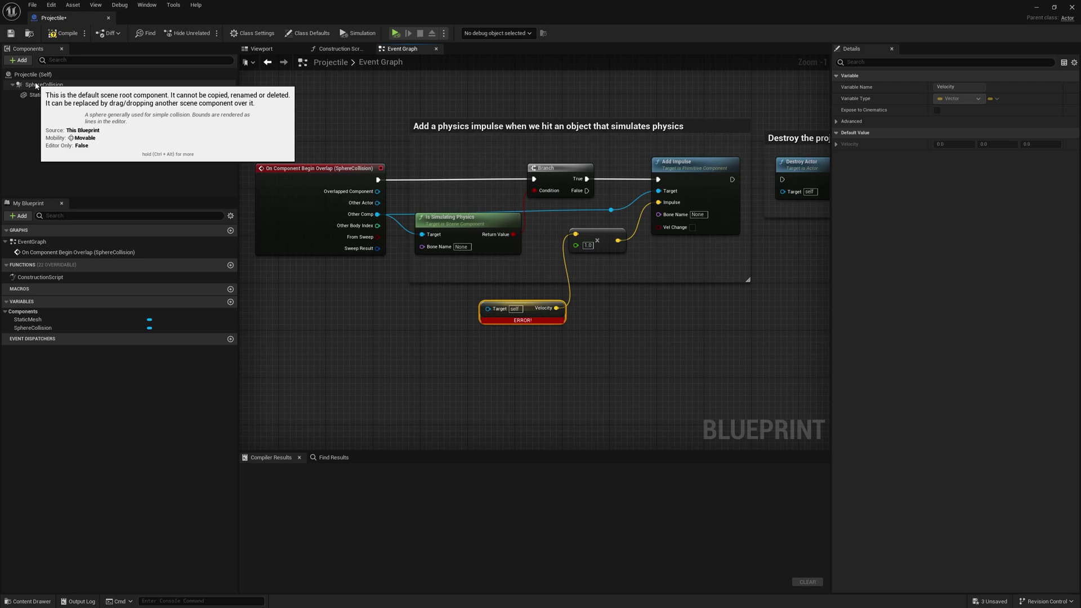
left_click_drag(35, 85, 264, 289)
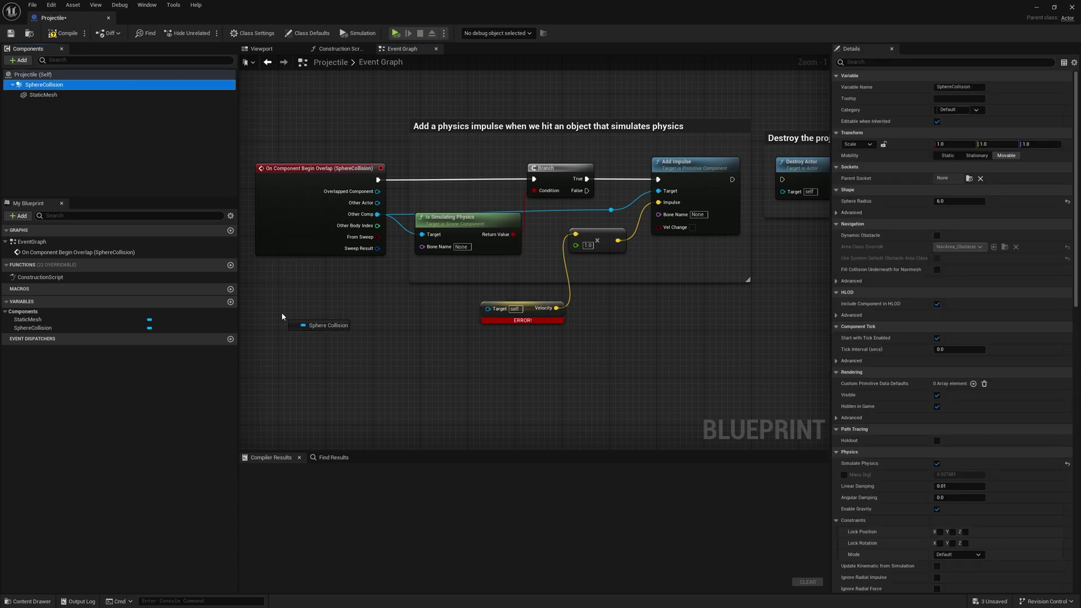
left_click_drag(318, 326, 380, 342)
type("get velocity")
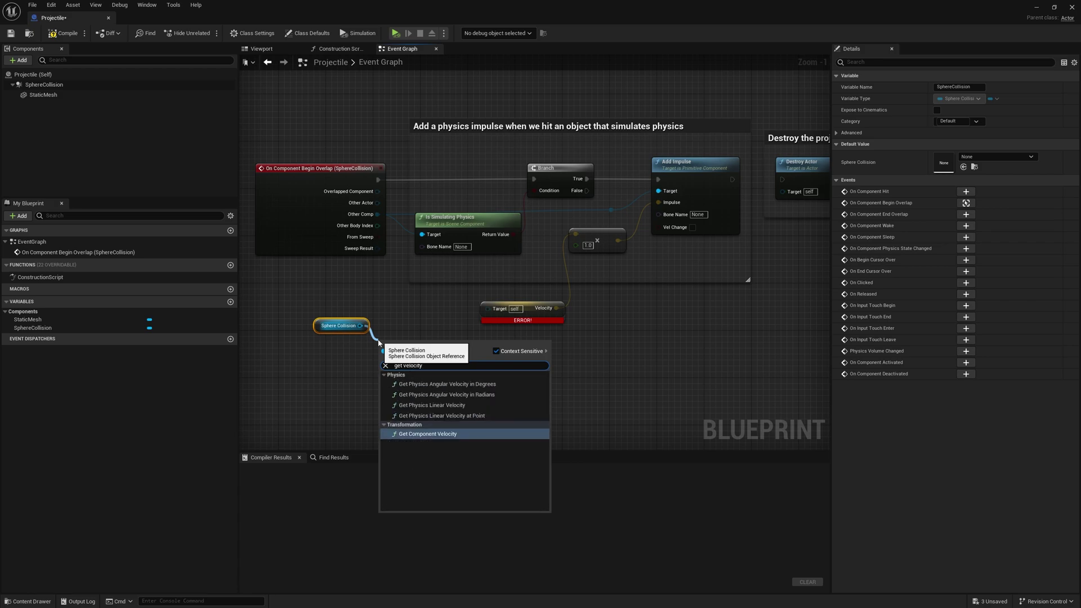
left_click(434, 434)
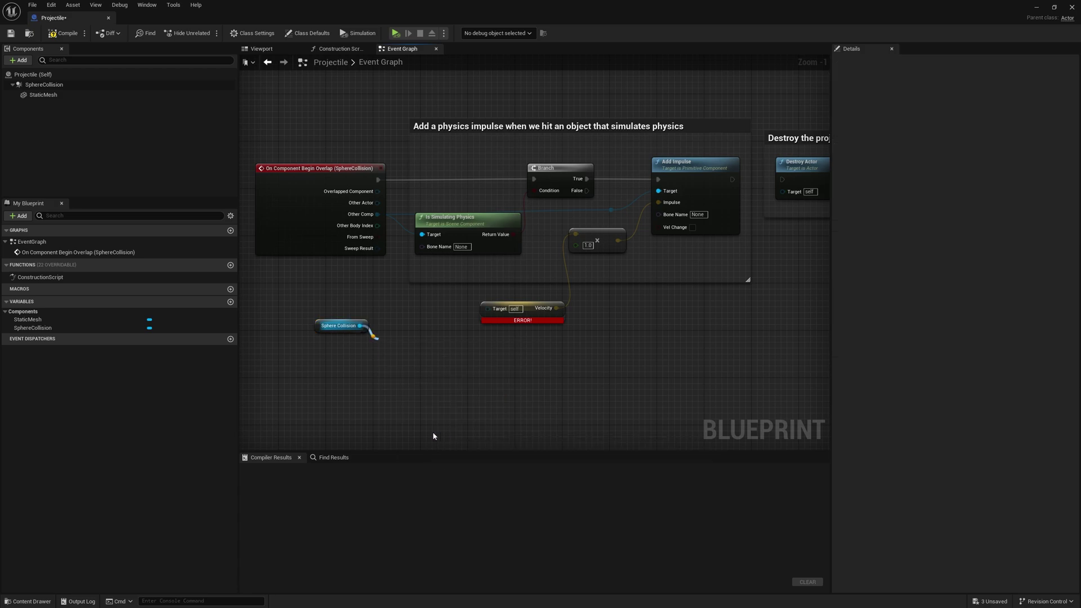
left_click_drag(429, 343, 453, 332)
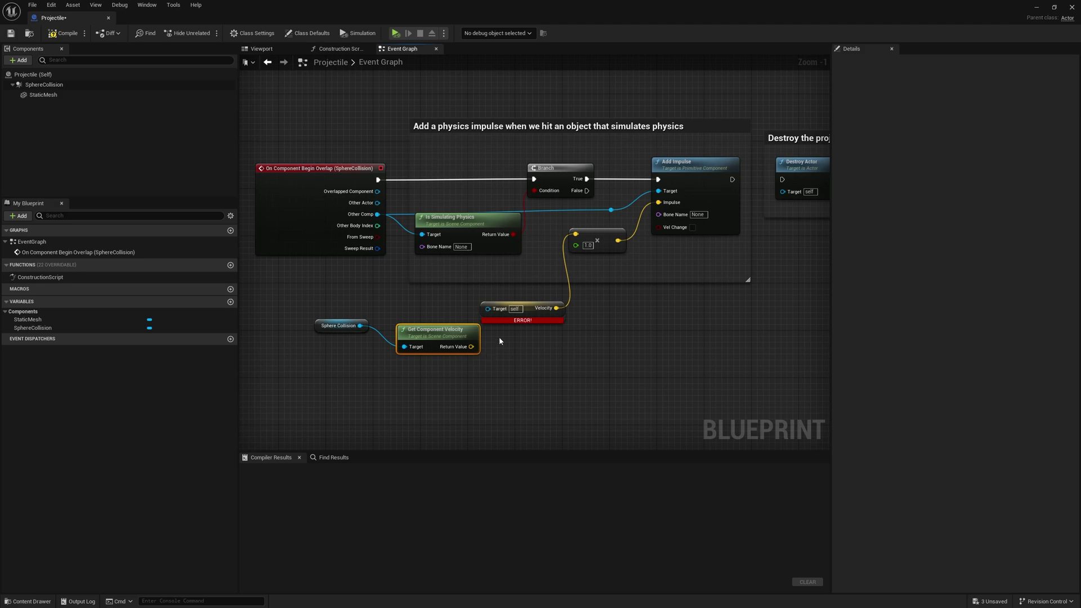
- Replace the broken Velocity node with Get Component Velocity as the multiply node's input, and tidy the new nodes
left_click_drag(557, 309, 471, 346, "ctrl")
key("Delete")
left_click_drag(406, 330, 483, 289)
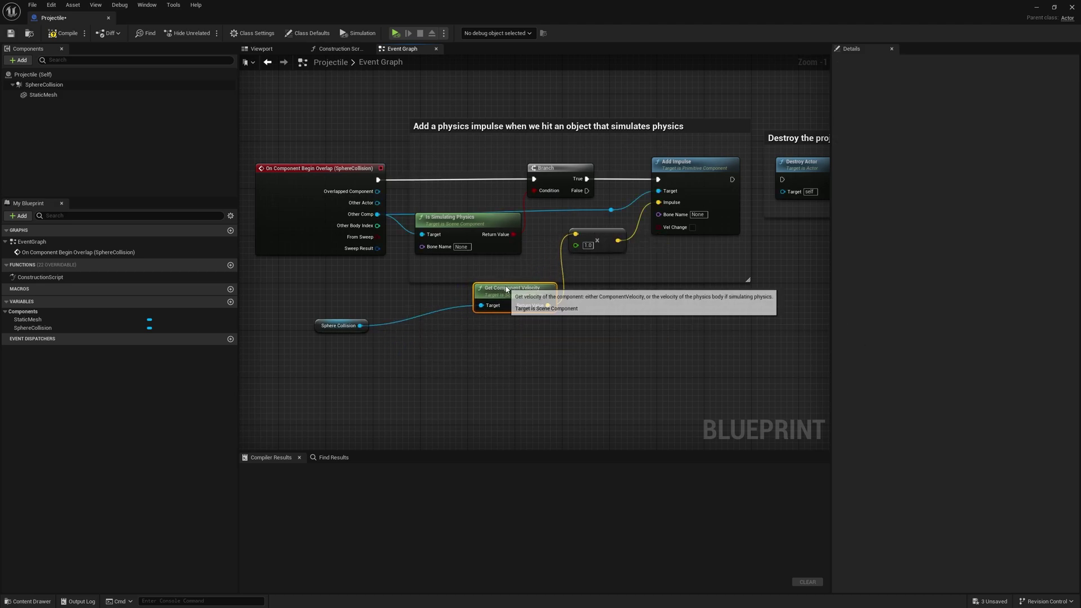
left_click_drag(340, 321, 415, 297)
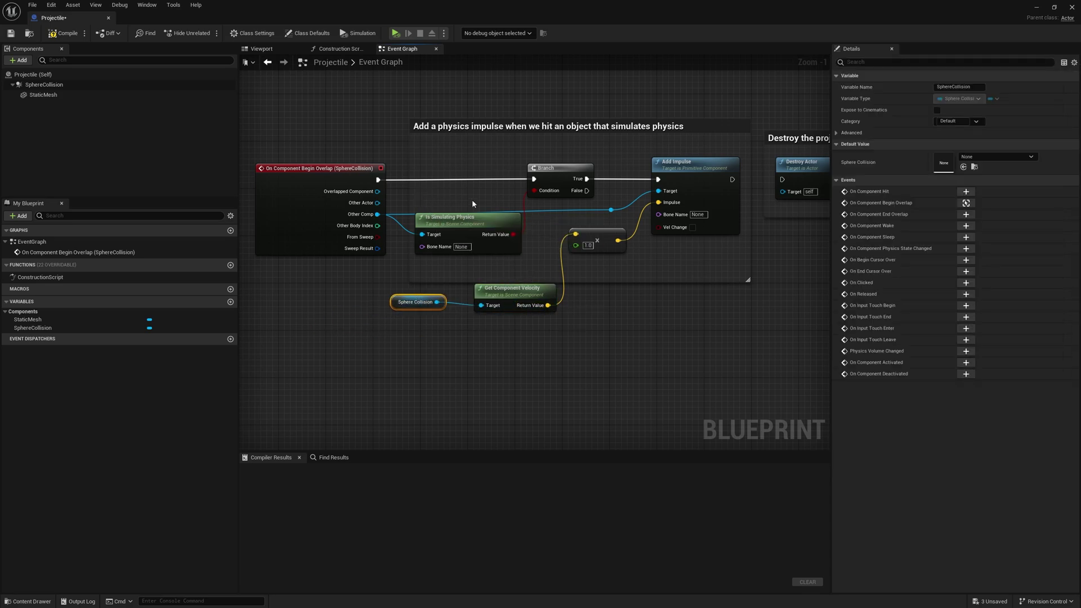
- Compile the Projectile blueprint, save all assets and close the blueprint editor
right_click_drag(509, 206, 476, 211)
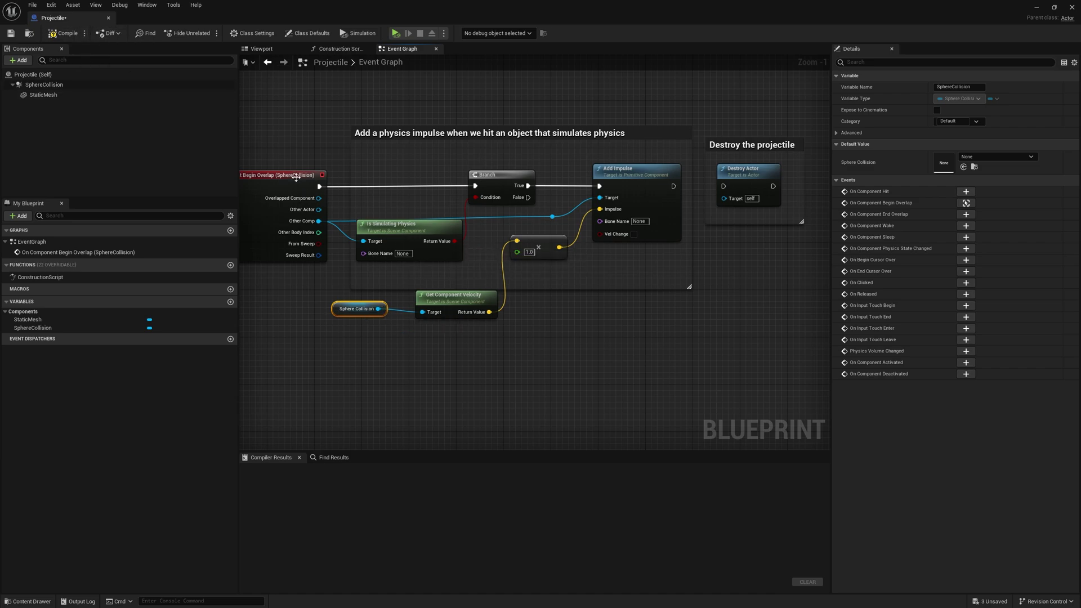
left_click(627, 240)
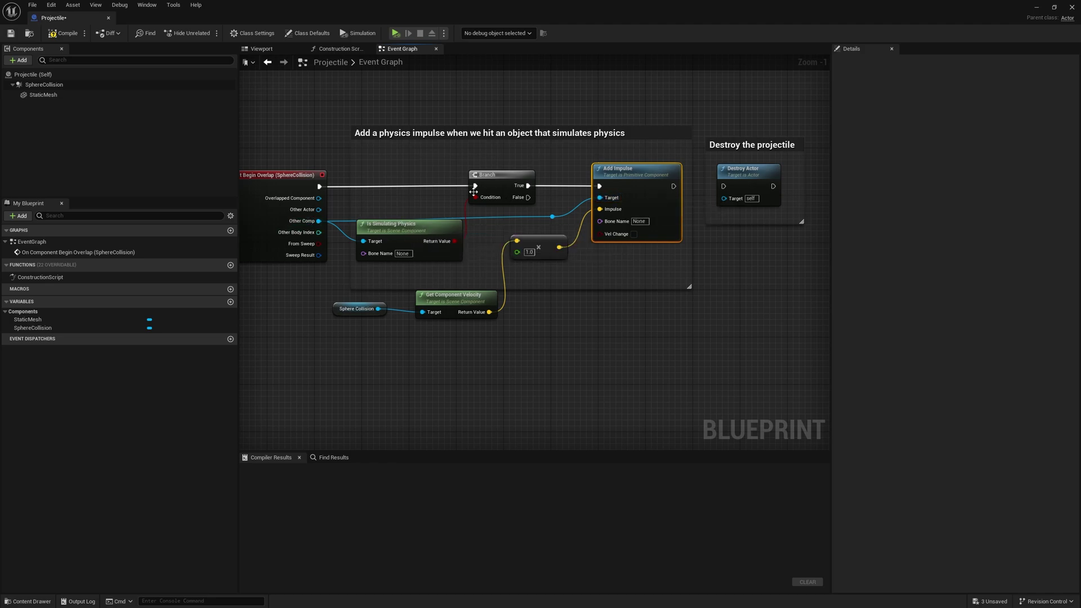
left_click(63, 33)
left_click(32, 5)
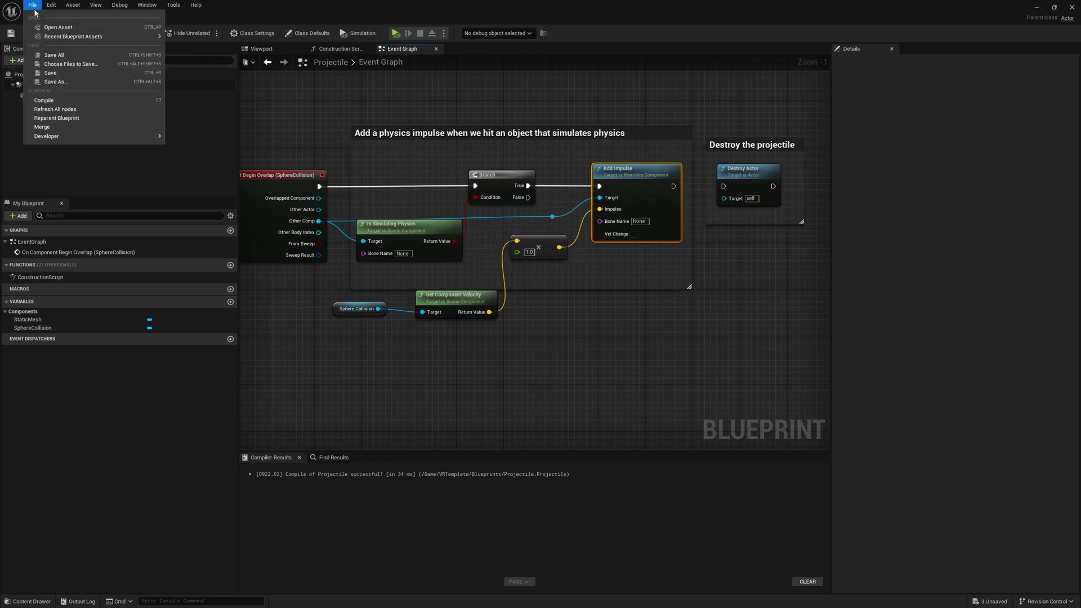
left_click(62, 53)
left_click(108, 18)
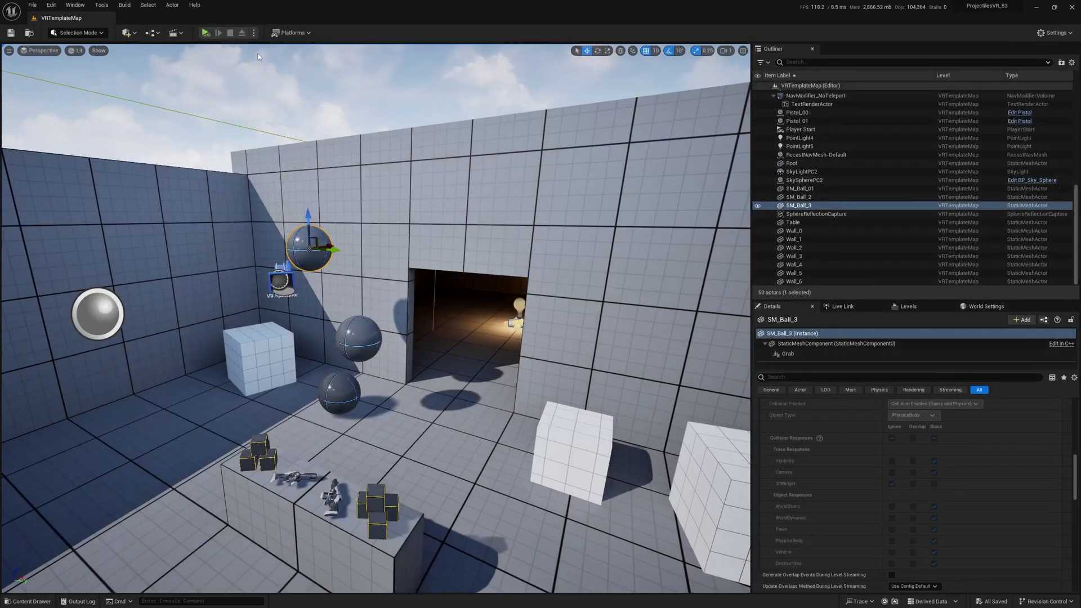
- Play the level in VR Preview to test firing the physics-driven projectiles around the room, and exit the preview
left_click(254, 32)
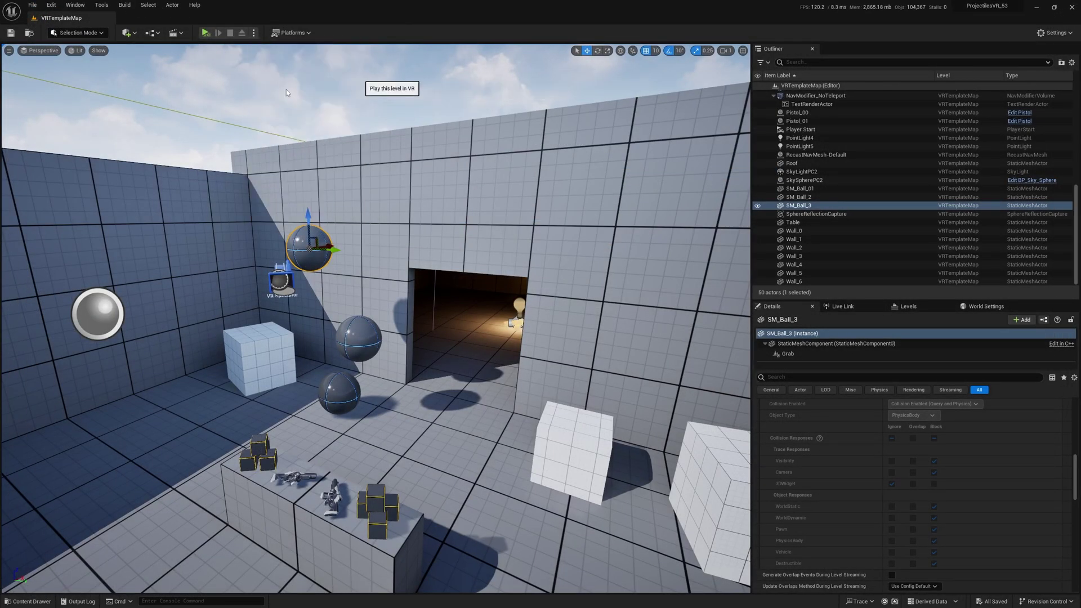
left_click(280, 83)
key("s")
key("s")
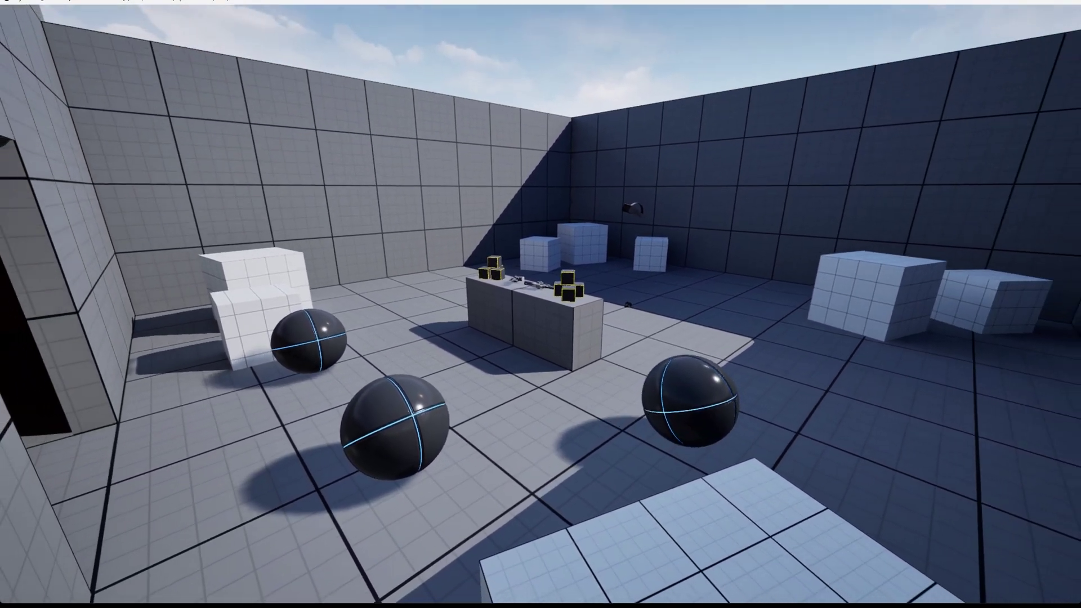
key("s")
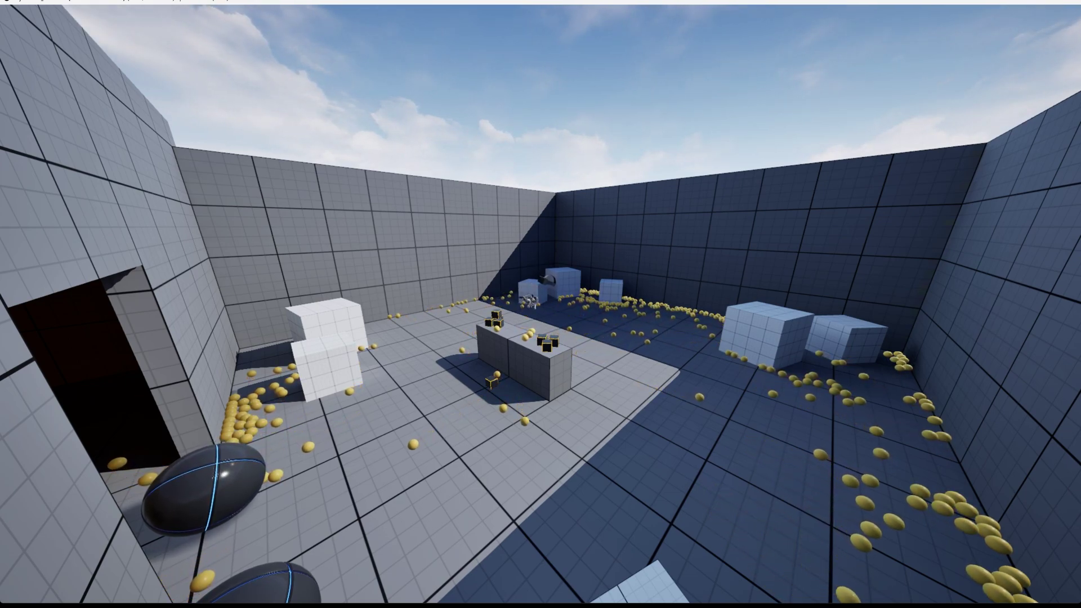
key("Escape")
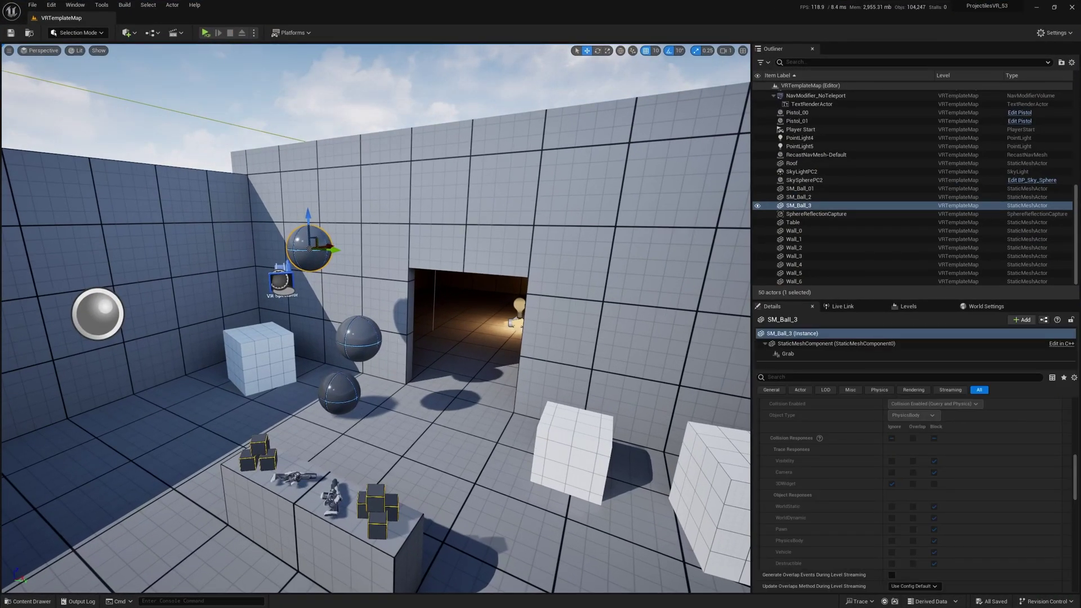
- Select and frame the pistol on the table, and open its blueprint at the SpawnActor Projectile node
right_click_drag(358, 397, 399, 414)
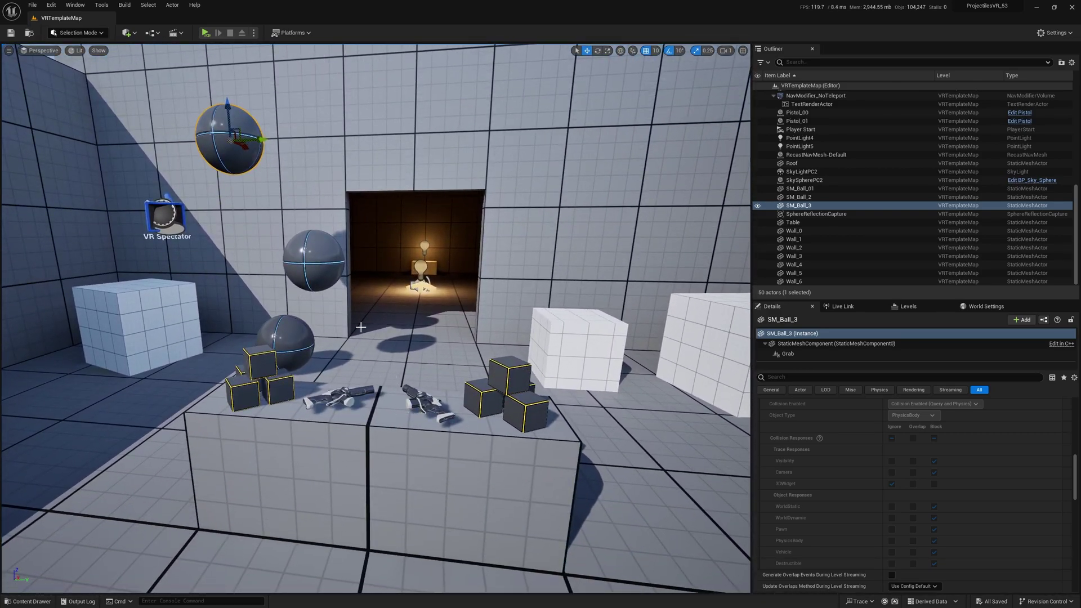
right_click_drag(419, 404, 422, 391)
left_click(425, 356)
key("f")
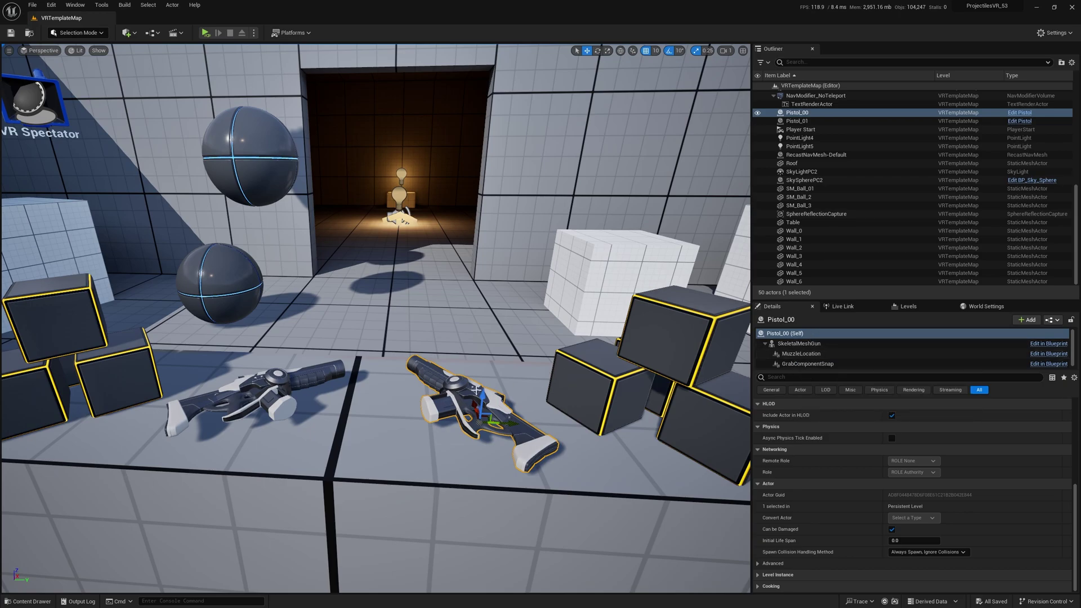
left_click(1019, 113)
right_click_drag(661, 256, 445, 303)
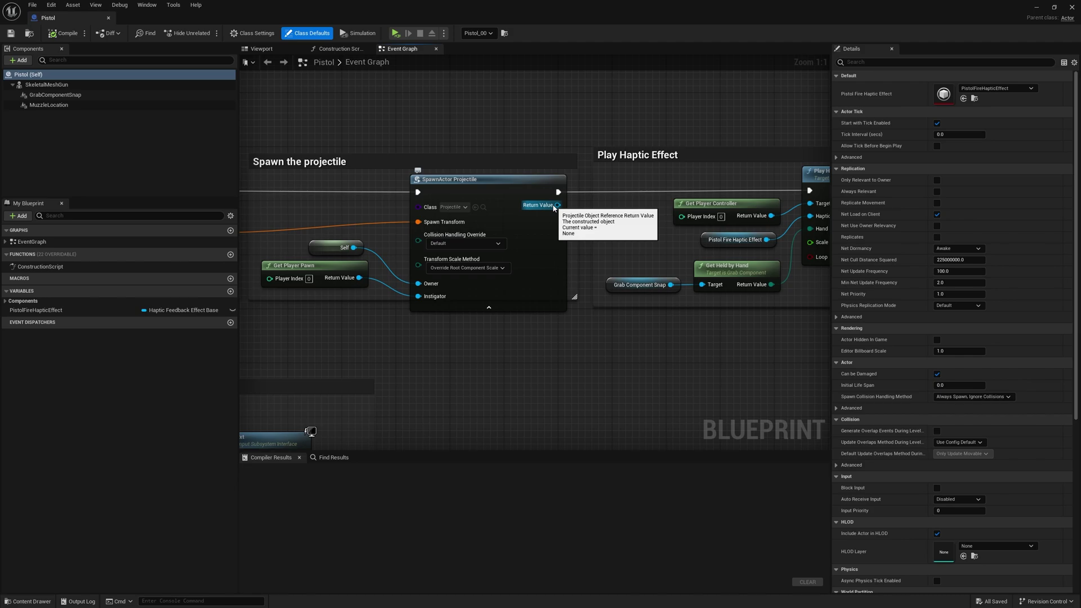
- Add an Add Impulse (SphereCollision) node from SpawnActor Projectile's return value and arrange the new nodes above the graph
left_click_drag(554, 208, 554, 208)
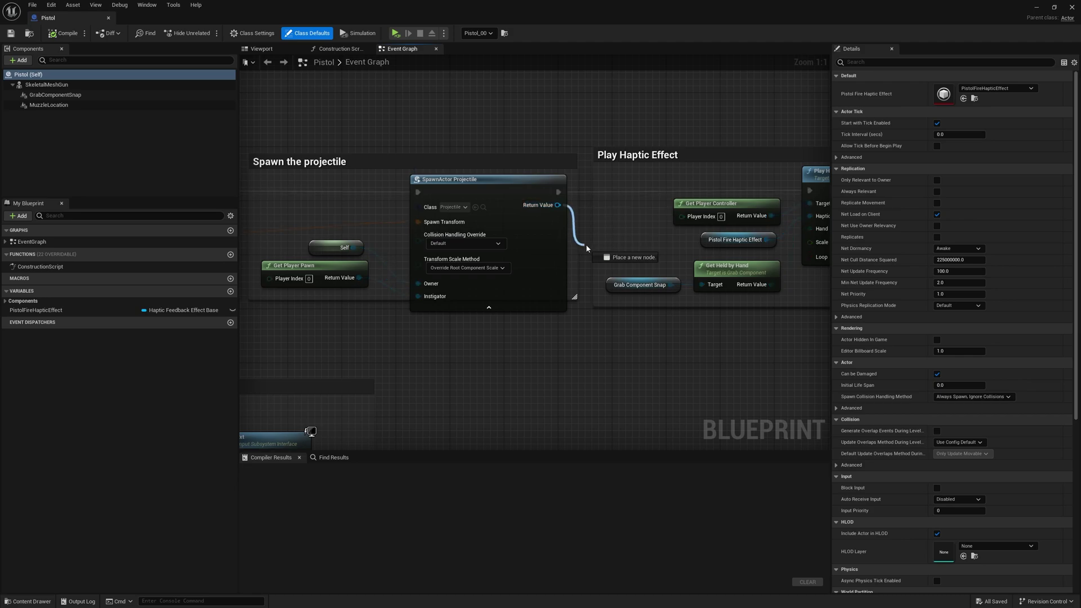
left_click_drag(641, 131, 640, 126)
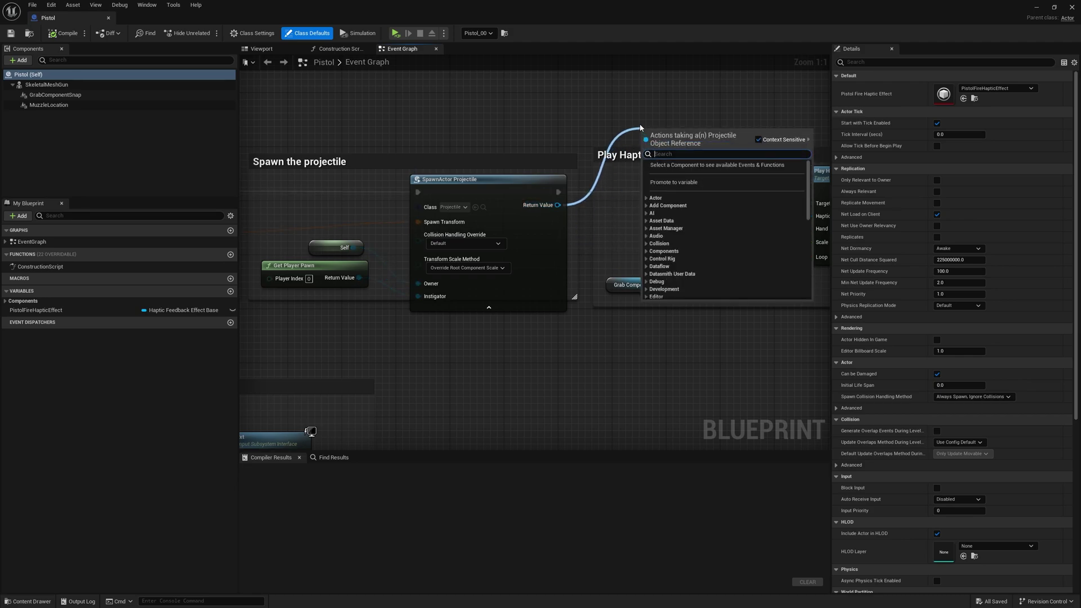
type("add impulse")
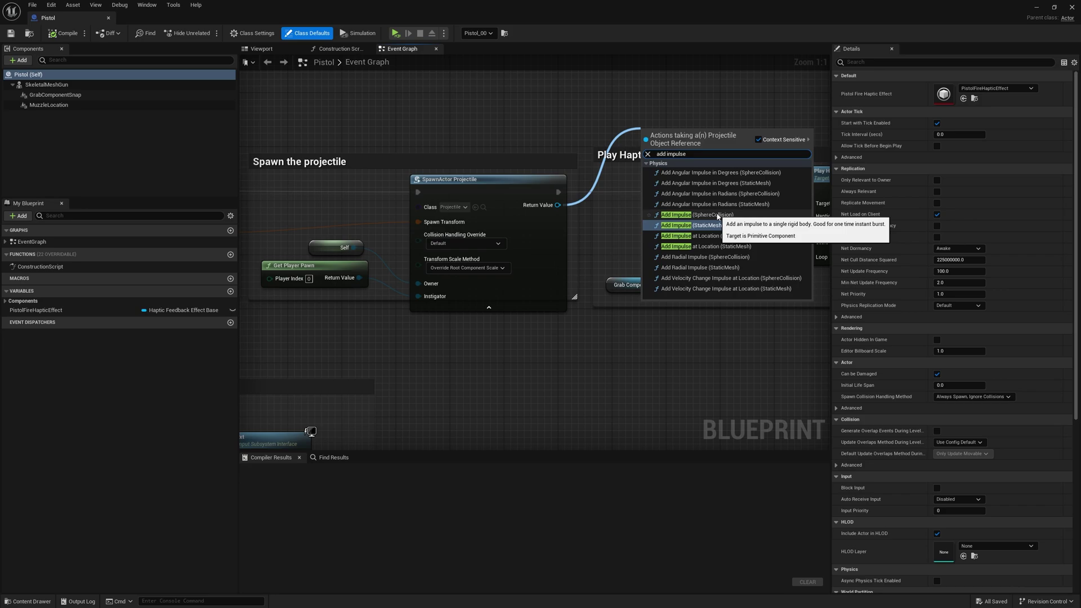
left_click(717, 216)
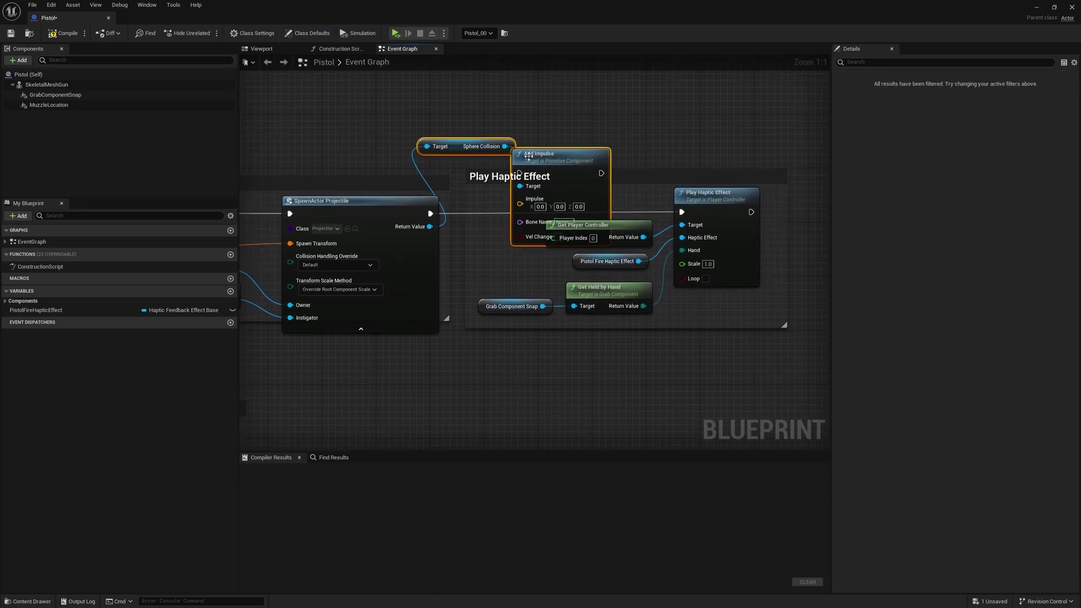
left_click_drag(525, 154, 458, 115)
left_click(501, 115)
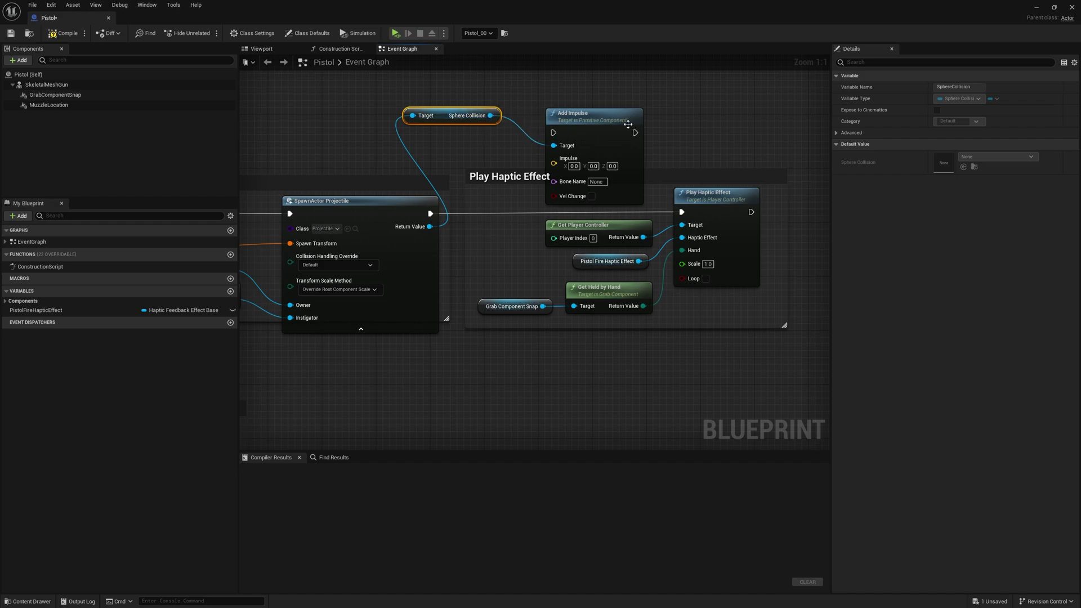
- Shift the Play Haptic Effect comment group aside and place the Sphere Collision and Add Impulse nodes in the gap
scroll(645, 141, "down", 1)
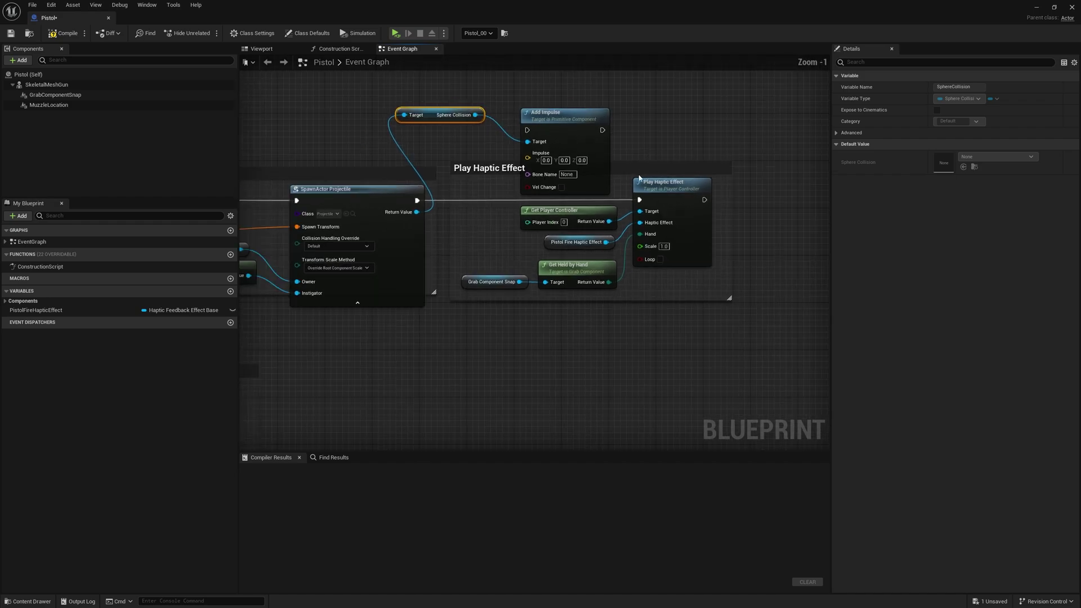
scroll(563, 159, "up", 1)
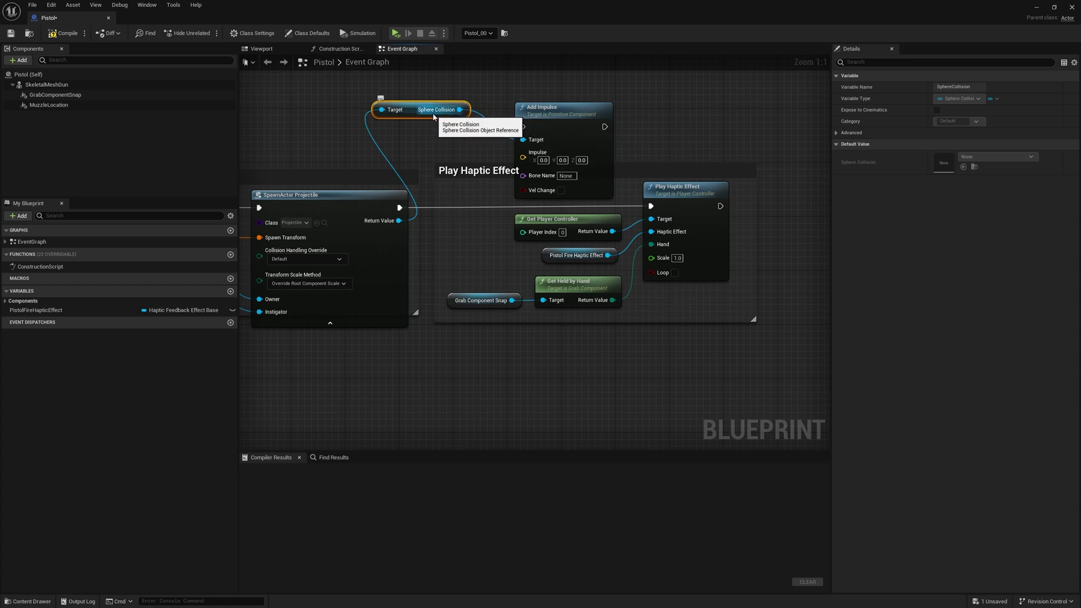
right_click_drag(659, 176, 520, 173)
left_click_drag(516, 175, 768, 174)
right_click_drag(521, 160, 616, 153)
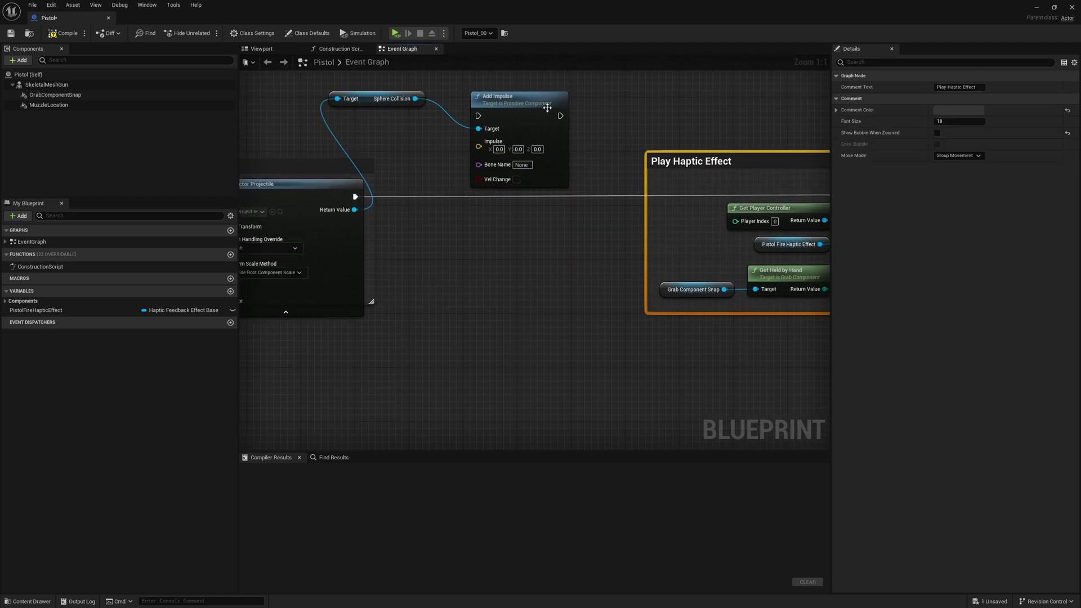
left_click(419, 106)
left_click_drag(522, 105, 555, 226)
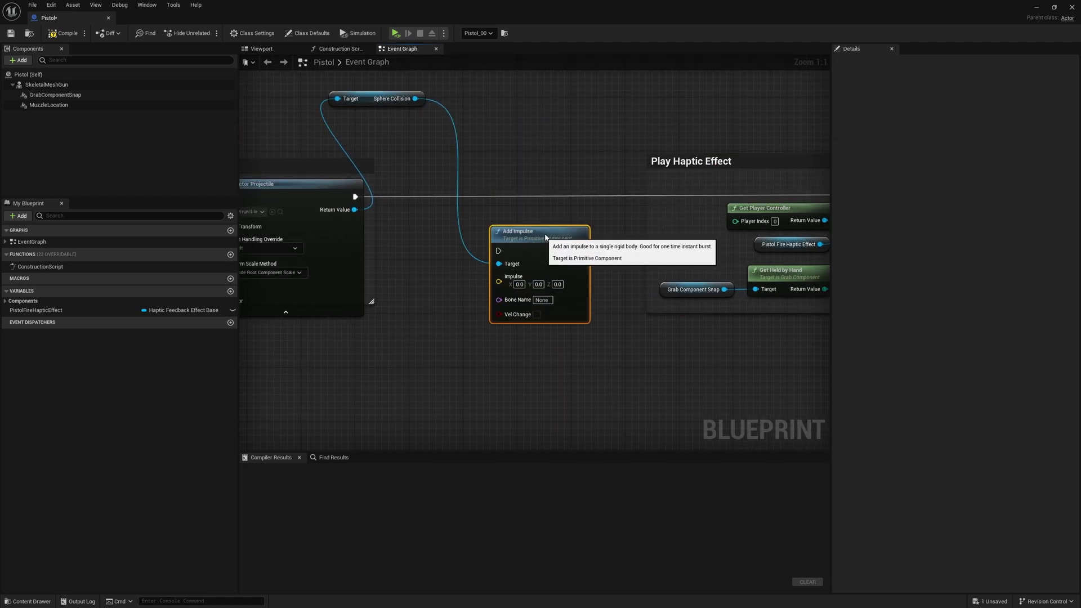
left_click_drag(400, 112, 458, 178)
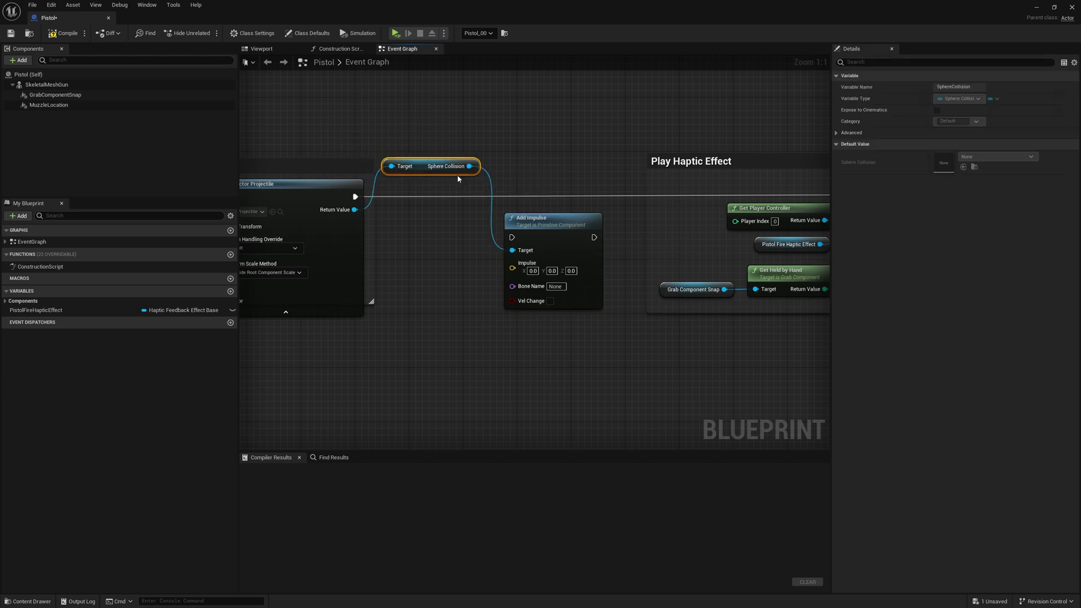
- Enable Vel Change on the Add Impulse node and wire its execution between SpawnActor Projectile and Play Haptic Effect
left_click(549, 300)
right_click_drag(550, 217, 655, 191)
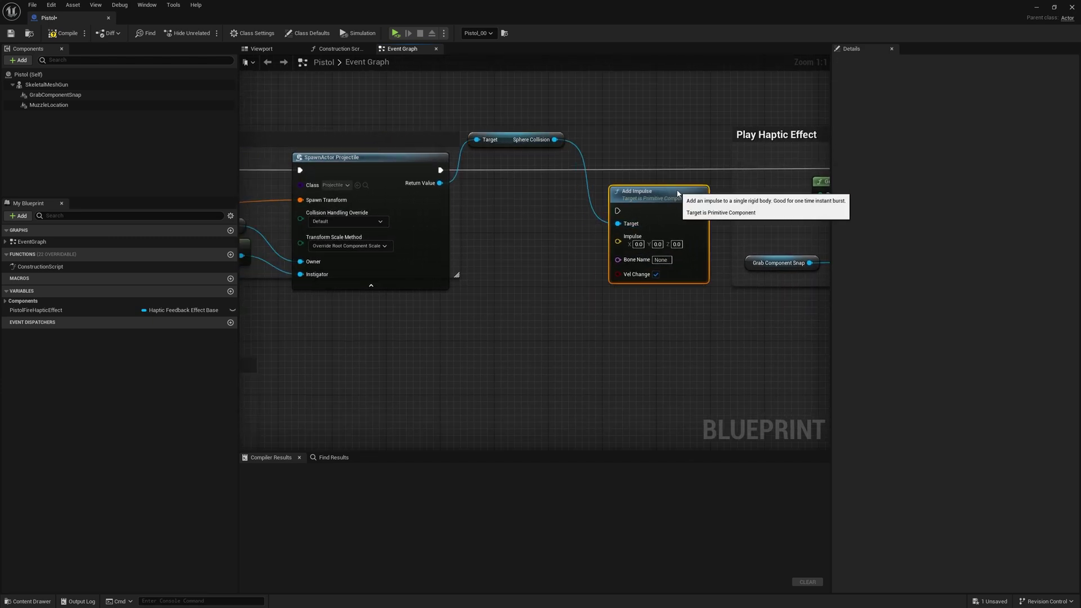
left_click_drag(678, 193, 677, 186)
left_click_drag(439, 170, 617, 204)
right_click_drag(571, 198, 421, 201)
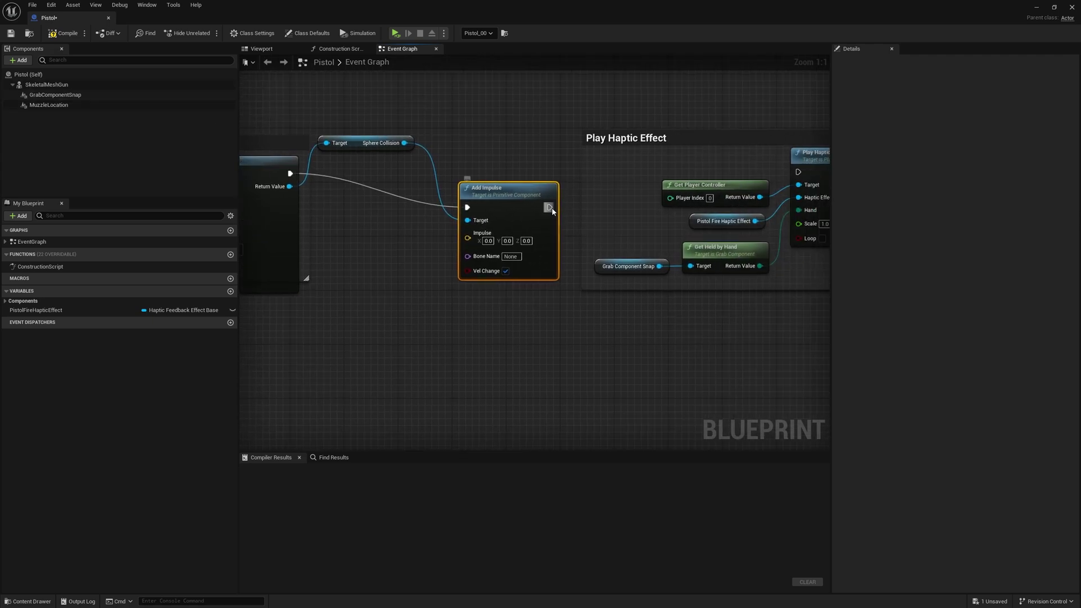
left_click_drag(487, 188, 480, 155)
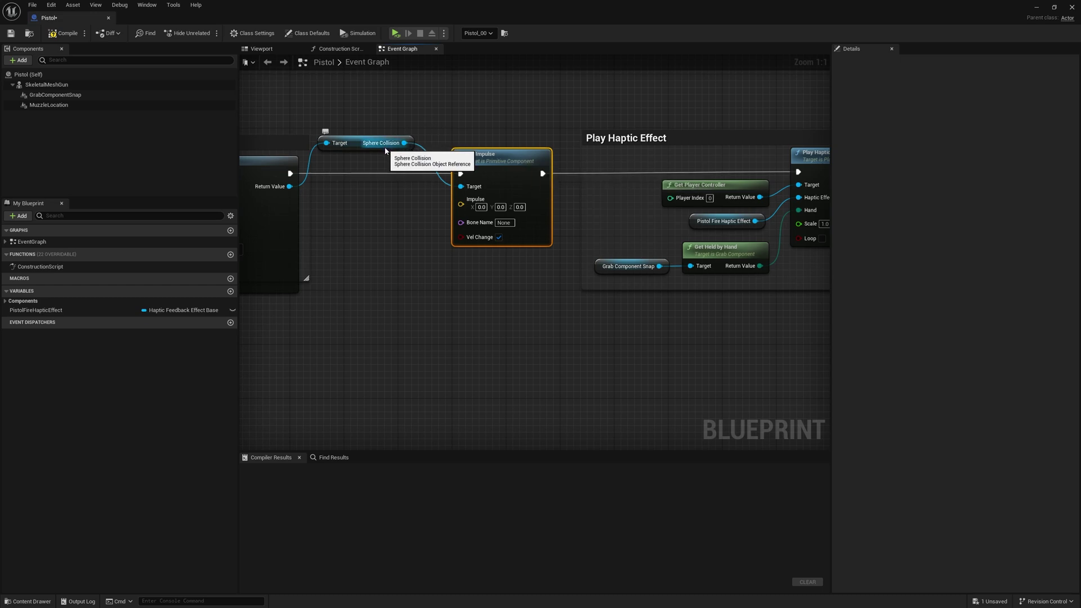
left_click_drag(385, 148, 395, 147)
- Compile the Pistol blueprint and save all assets
left_click(64, 33)
left_click(32, 4)
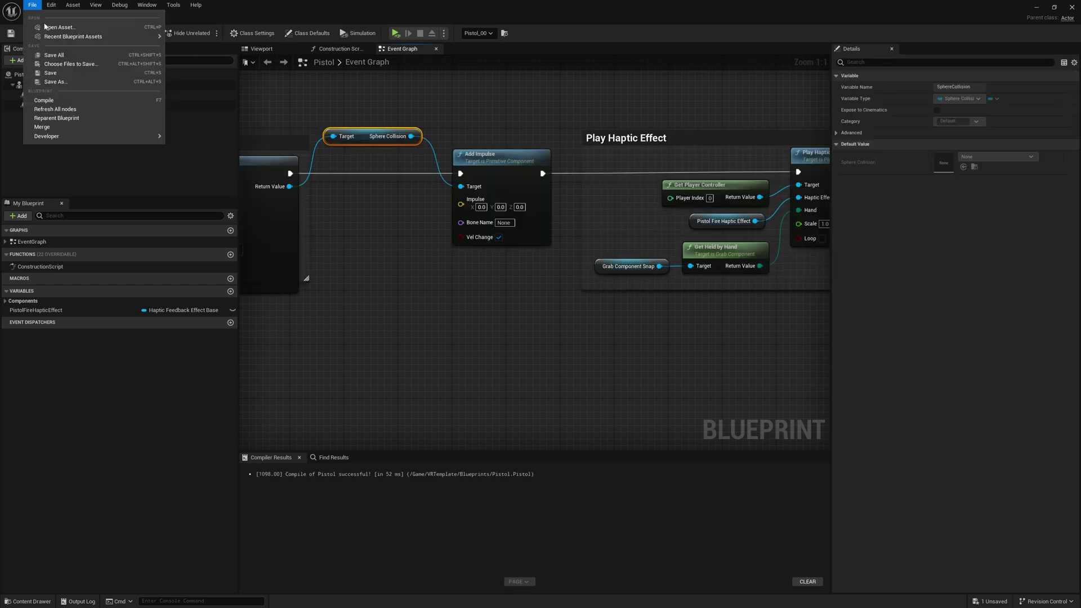
left_click(56, 53)
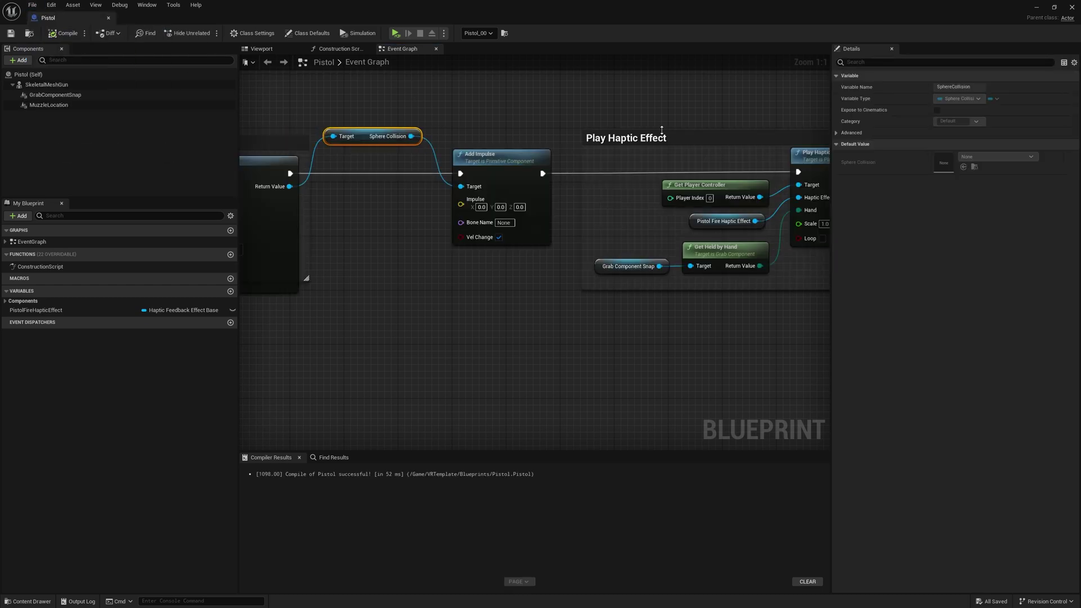
- Open the Projectile_ProjMovement blueprint, check the ProjectileMovement component's velocity, and close that blueprint
left_click(1036, 8)
key("ctrl+space")
left_click(652, 453)
double_click(651, 453)
left_click(50, 105)
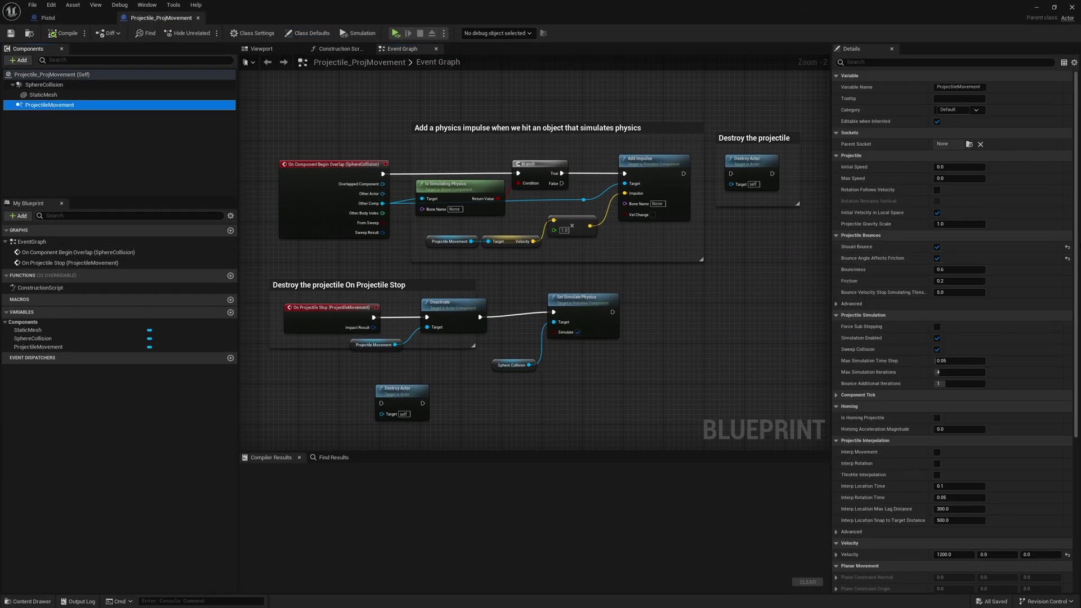
left_click_drag(1076, 269, 897, 390)
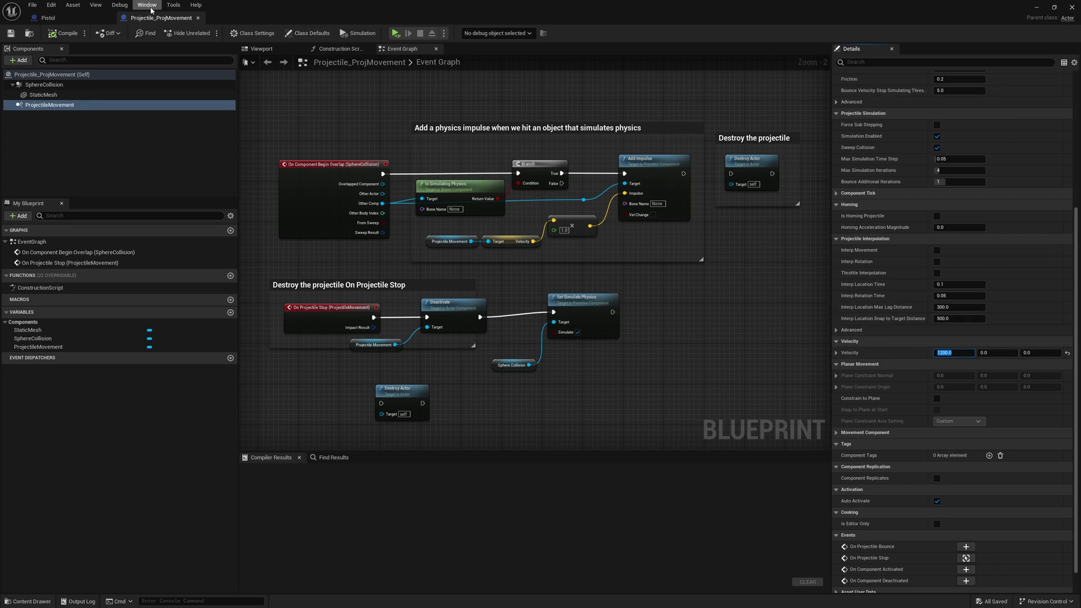
left_click(198, 19)
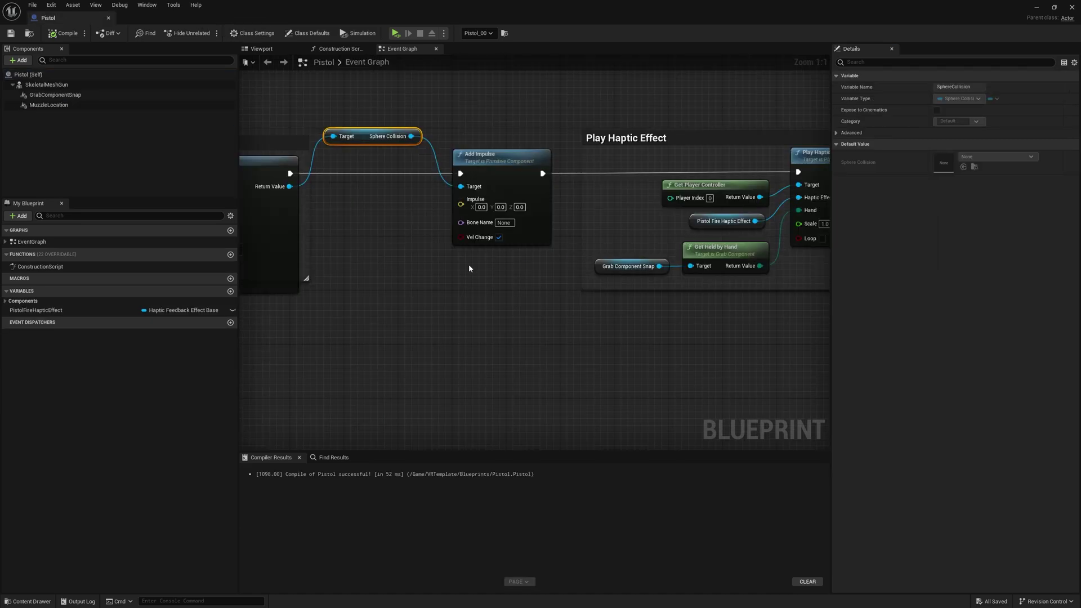
- Add a Muzzle Location reference with a Get Forward Vector node beneath SpawnActor Projectile and align the two nodes
left_click(506, 162)
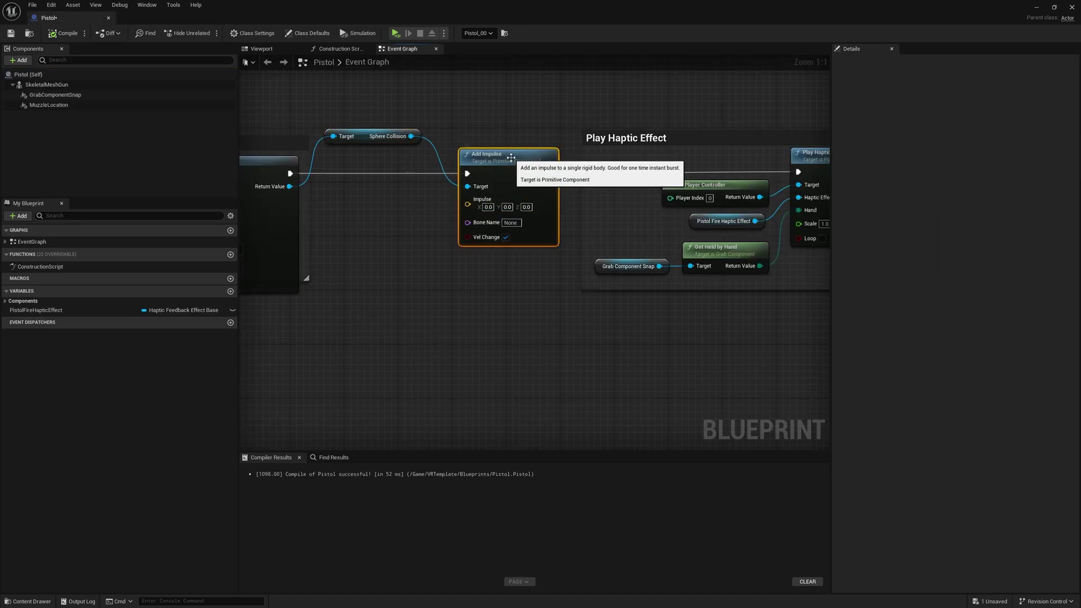
right_click_drag(370, 203, 487, 187)
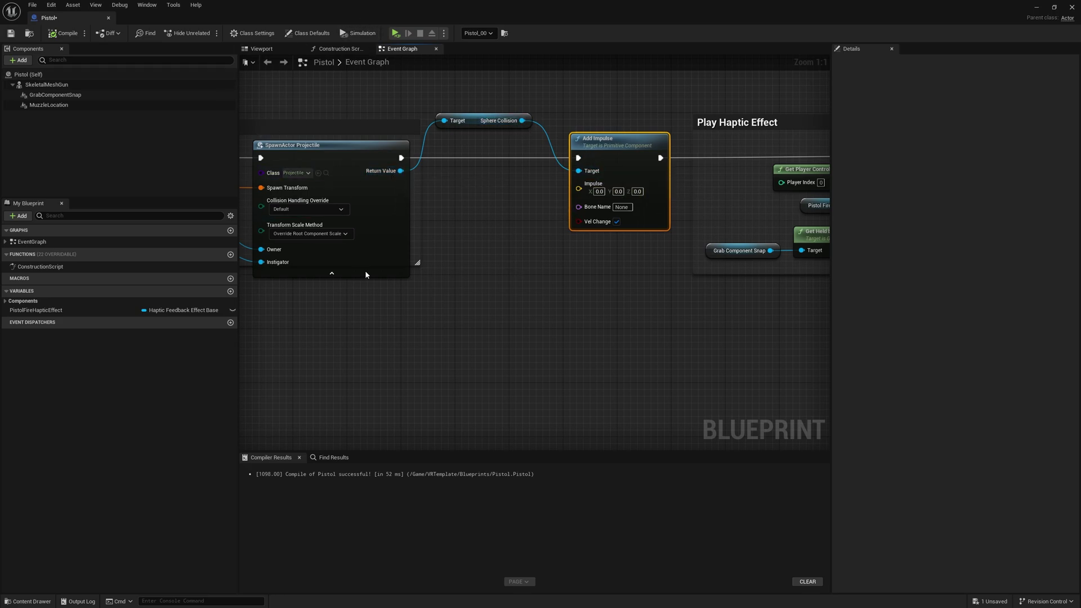
right_click(378, 311)
left_click(49, 105)
left_click_drag(292, 320, 292, 320)
left_click_drag(340, 323, 393, 339)
type("get fo")
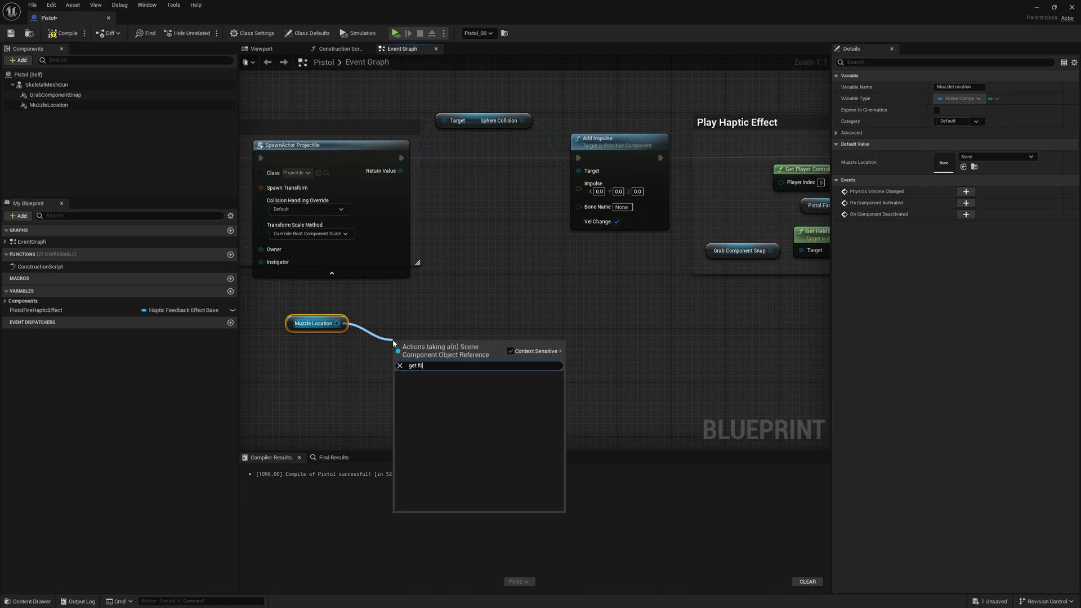
type("rward")
key("Return")
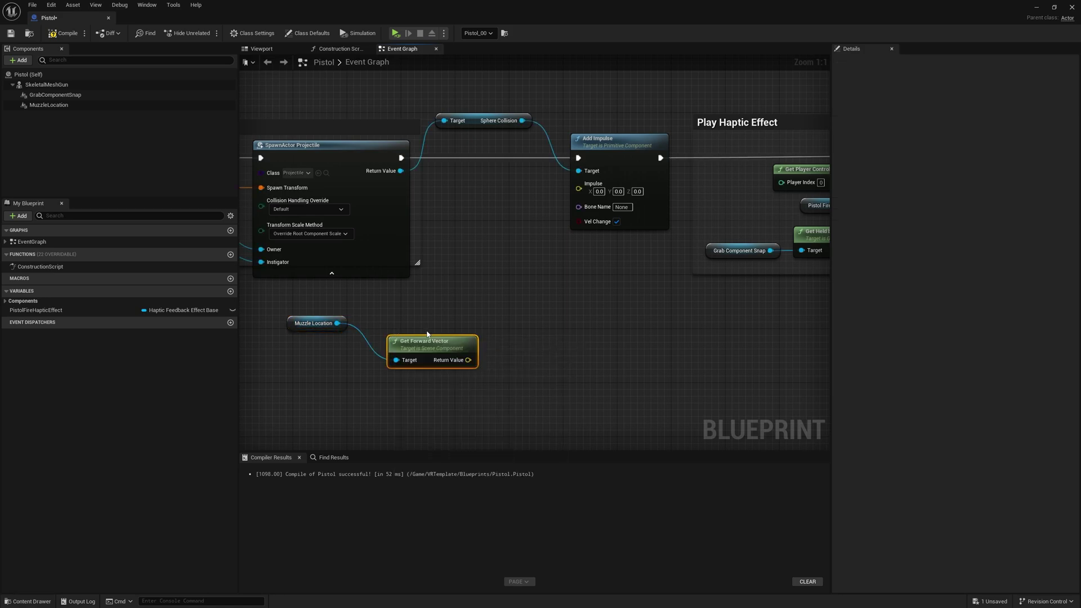
left_click_drag(435, 344, 436, 314)
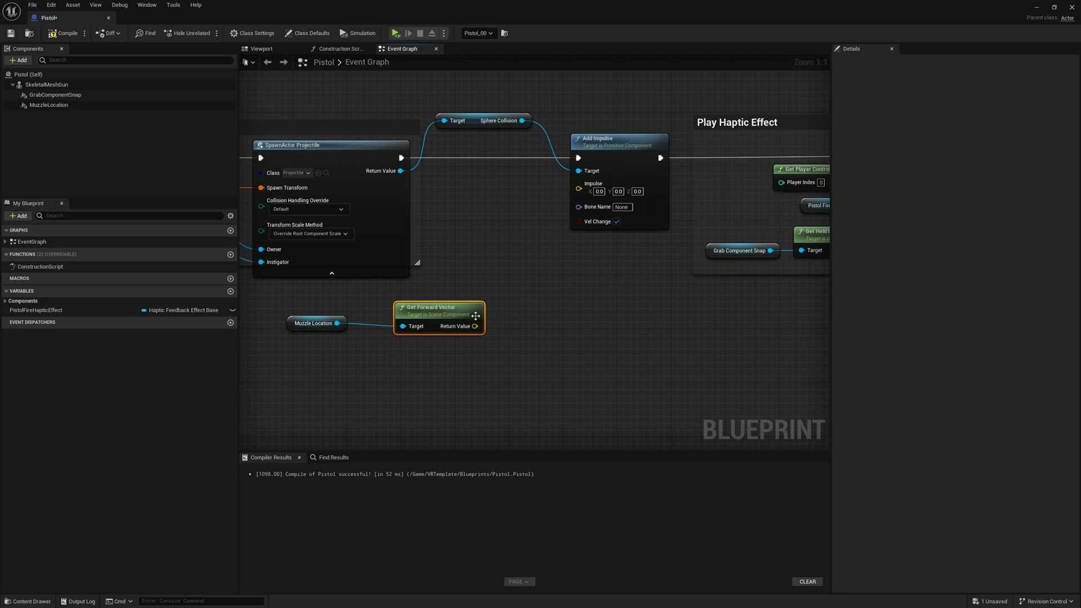
- Multiply the forward vector by a float, converting the multiply node's second input to float and setting it to 1200
left_click_drag(479, 315, 524, 328)
type("multiply")
key("Return")
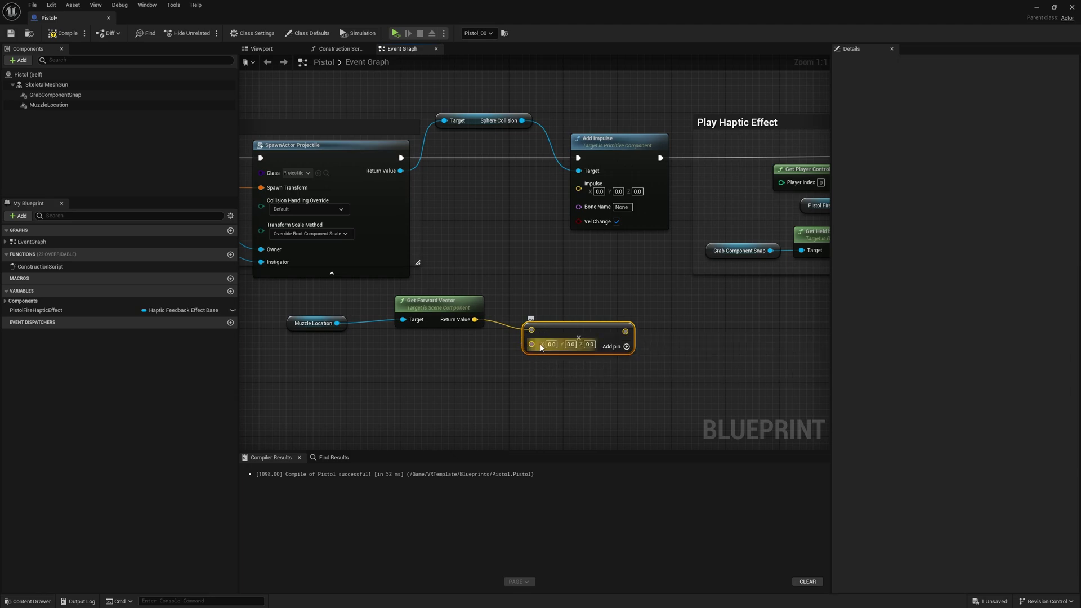
right_click(532, 345)
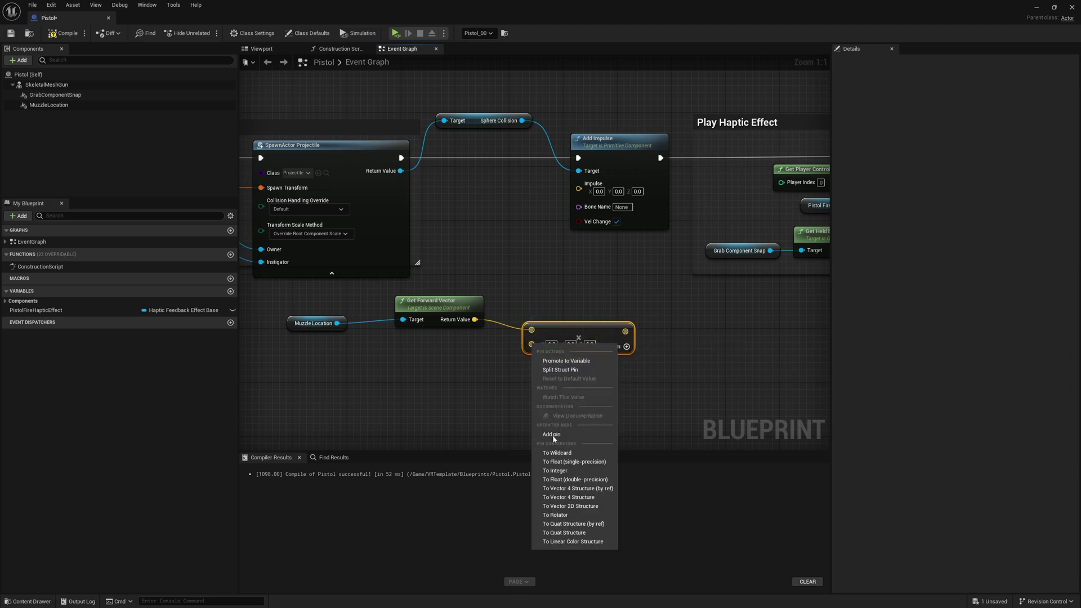
left_click(566, 470)
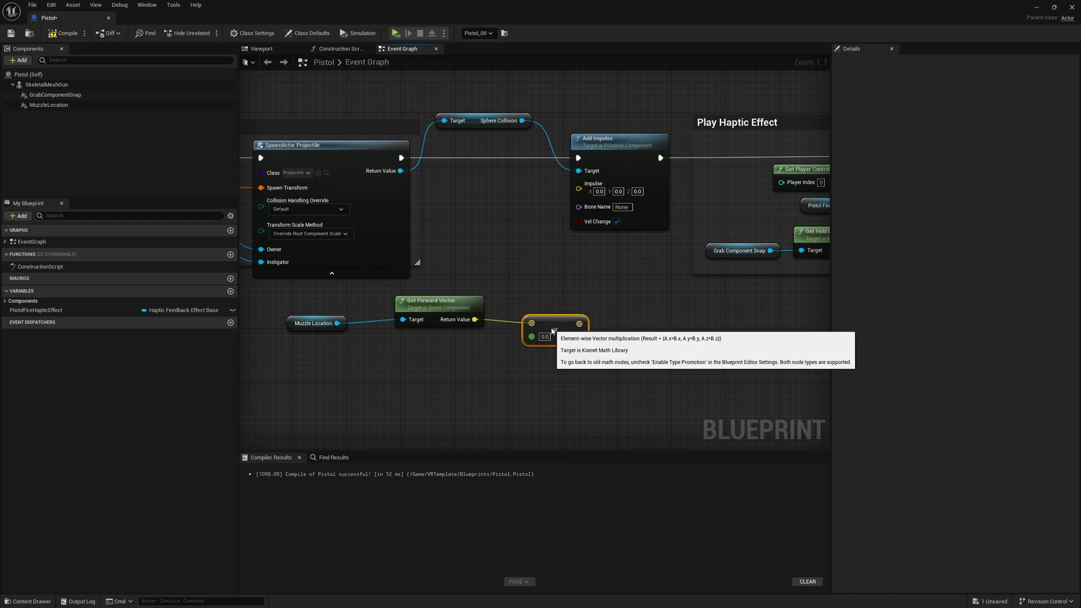
left_click_drag(551, 335, 551, 328)
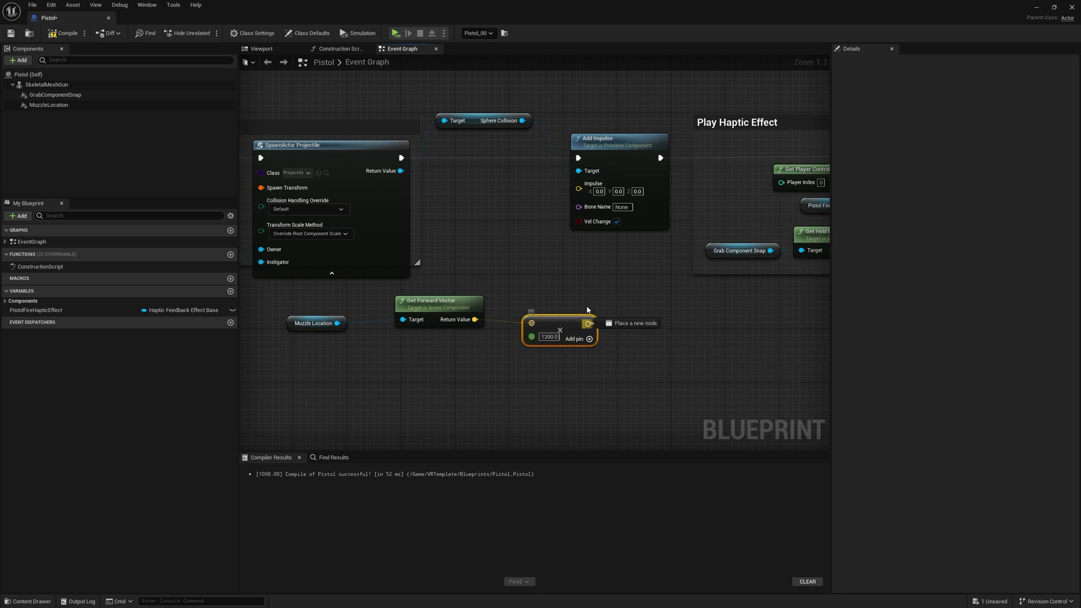
- Connect the multiply result to the Add Impulse node's Impulse input and tidy the multiply node's position
left_click_drag(582, 193, 579, 189)
left_click_drag(549, 325, 542, 312)
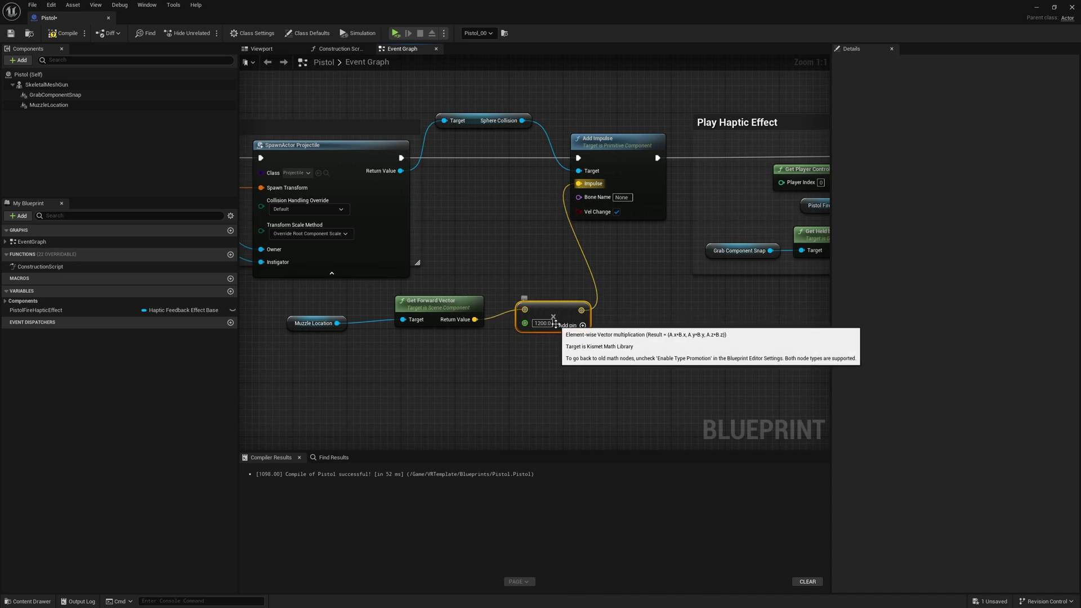
left_click(542, 323)
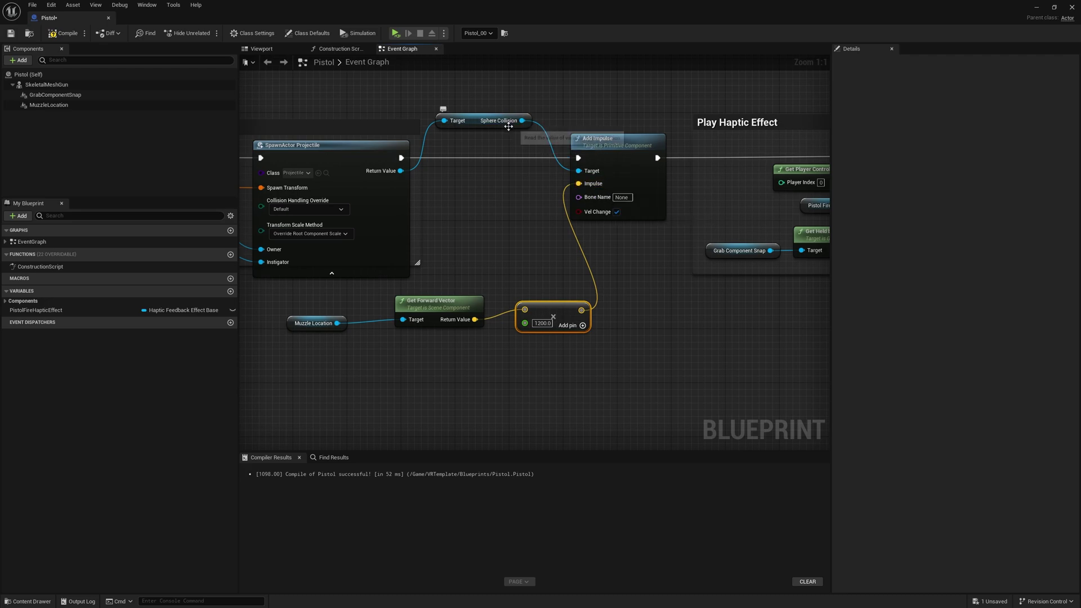
- Save all assets and close the Pistol blueprint
right_click_drag(239, 153, 342, 147)
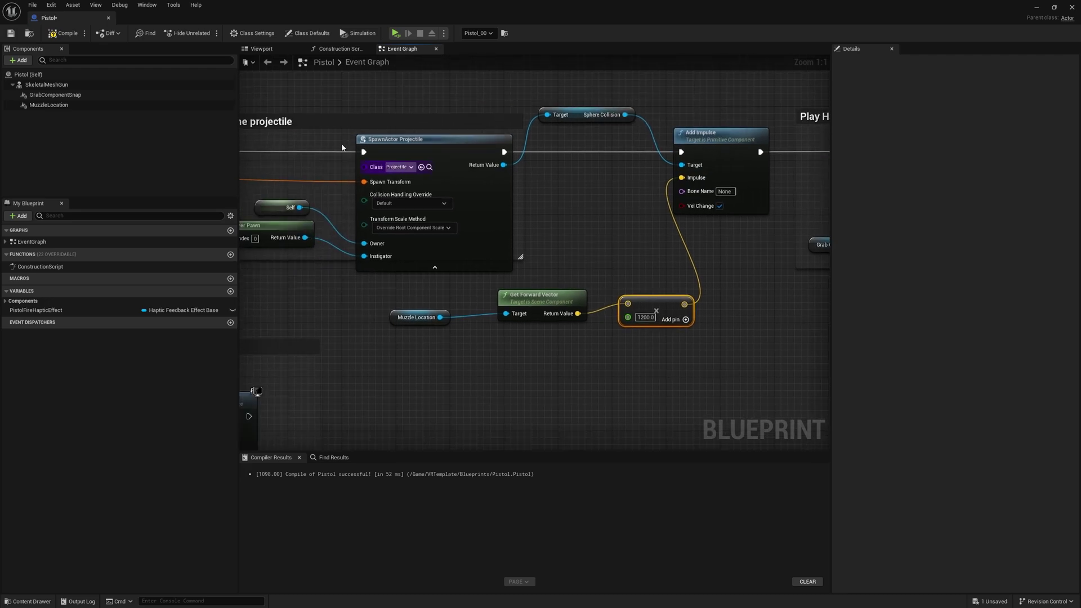
left_click(32, 4)
left_click(108, 18)
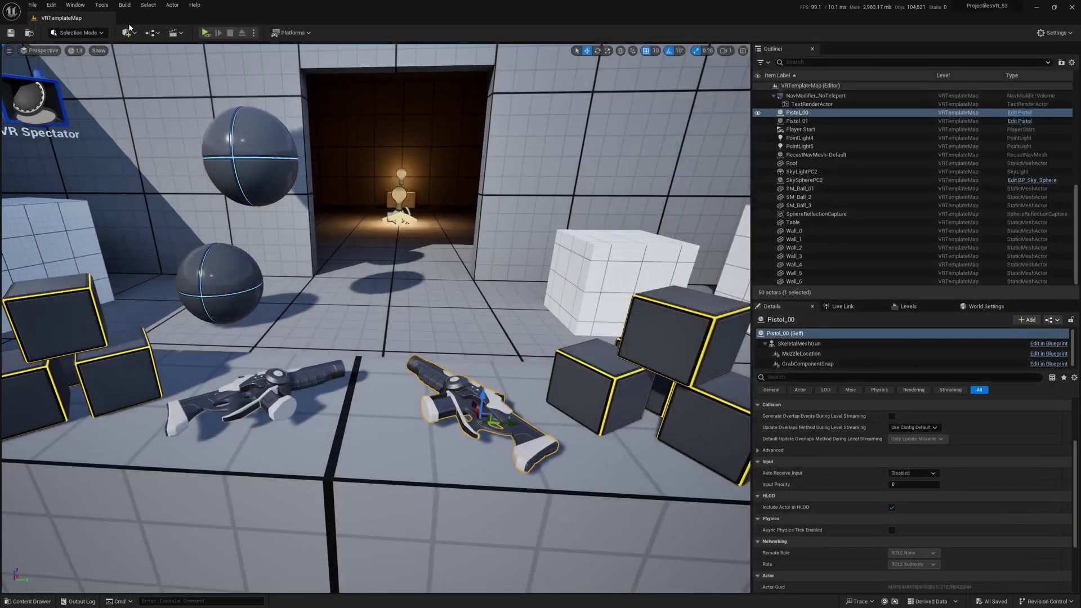